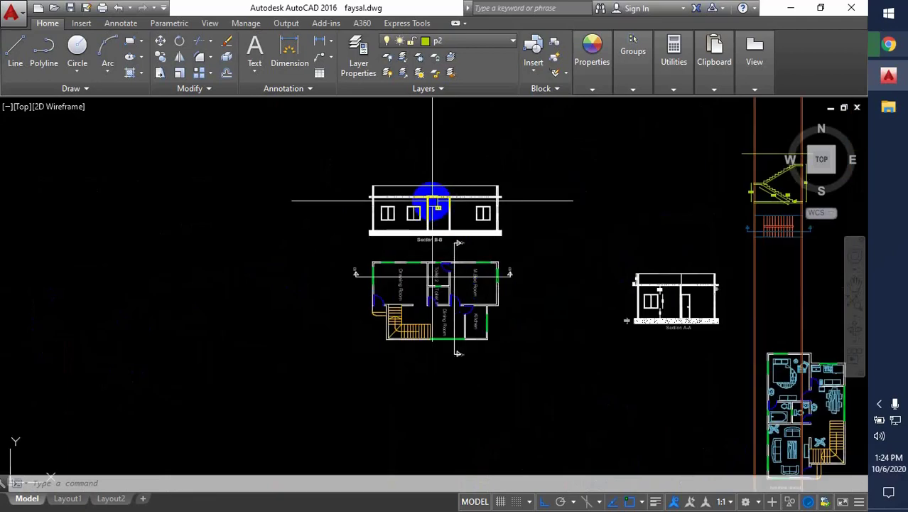
# Examine the building's Section A-A and Section B-B drawings near the floor plan
pyautogui.scroll(8, 676, 310)
pyautogui.scroll(-2, 570, 352)
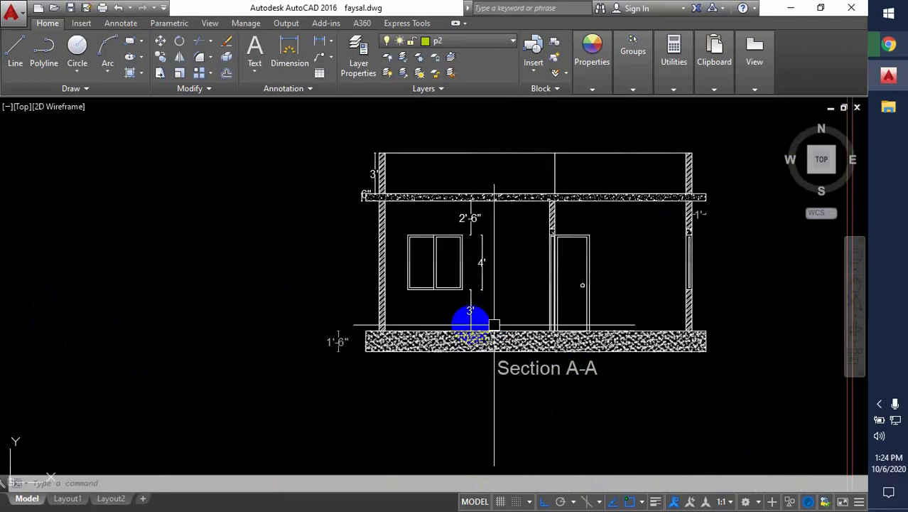
pyautogui.scroll(-4, 733, 359)
pyautogui.scroll(6, 441, 183)
pyautogui.scroll(-6, 379, 226)
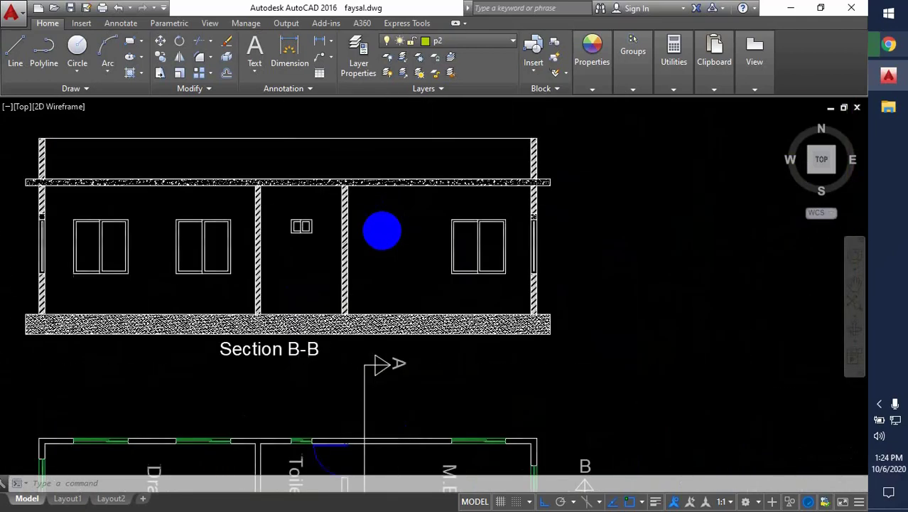
pyautogui.moveTo(452, 240)
pyautogui.mouseDown(button='middle')
pyautogui.moveTo(454, 247)
pyautogui.moveTo(360, 286)
pyautogui.mouseUp(button='middle')
pyautogui.moveTo(679, 321); pyautogui.dragTo(211, 289, button='middle')
# Examine the staircase section together with the stair plan drawn beneath it
pyautogui.scroll(4, 342, 195)
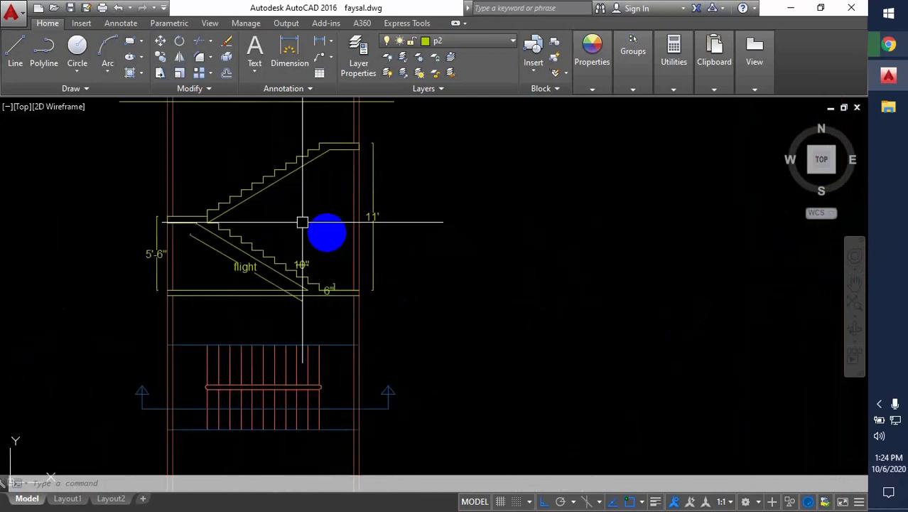
pyautogui.moveTo(304, 222); pyautogui.dragTo(454, 229, button='middle')
pyautogui.moveTo(406, 260); pyautogui.dragTo(441, 239, button='middle')
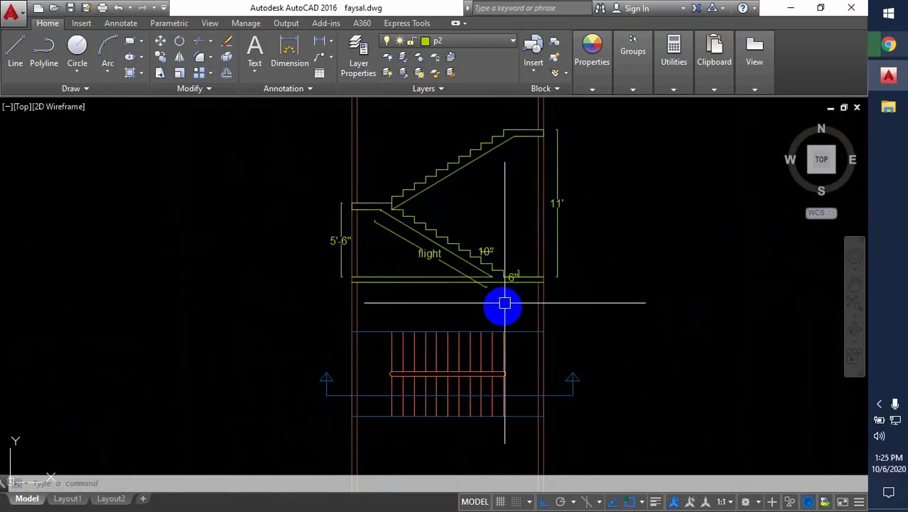
pyautogui.scroll(-2, 489, 303)
pyautogui.moveTo(473, 320); pyautogui.dragTo(464, 288, button='middle')
pyautogui.scroll(4, 440, 312)
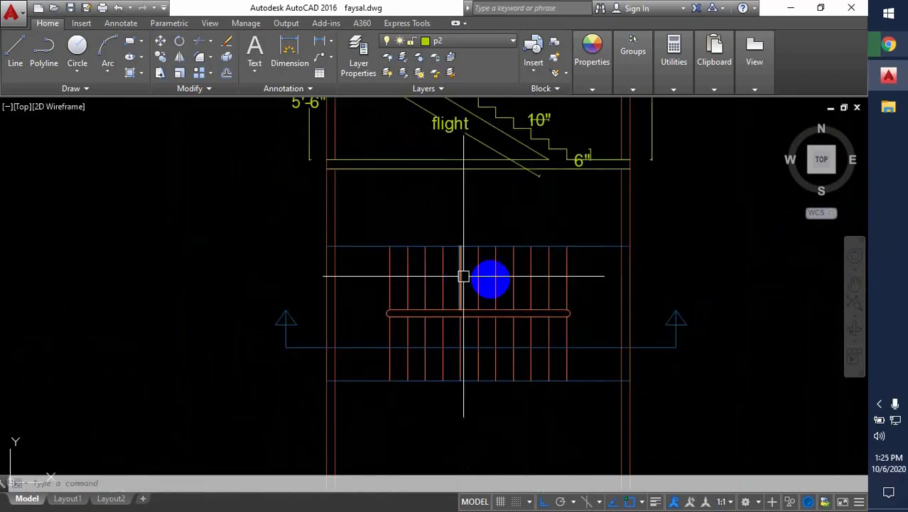
pyautogui.scroll(-2, 518, 304)
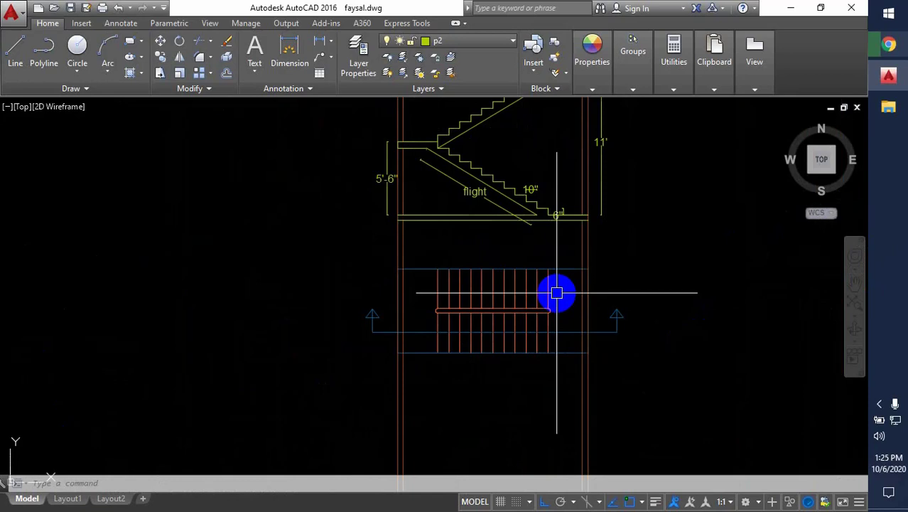
pyautogui.moveTo(544, 303)
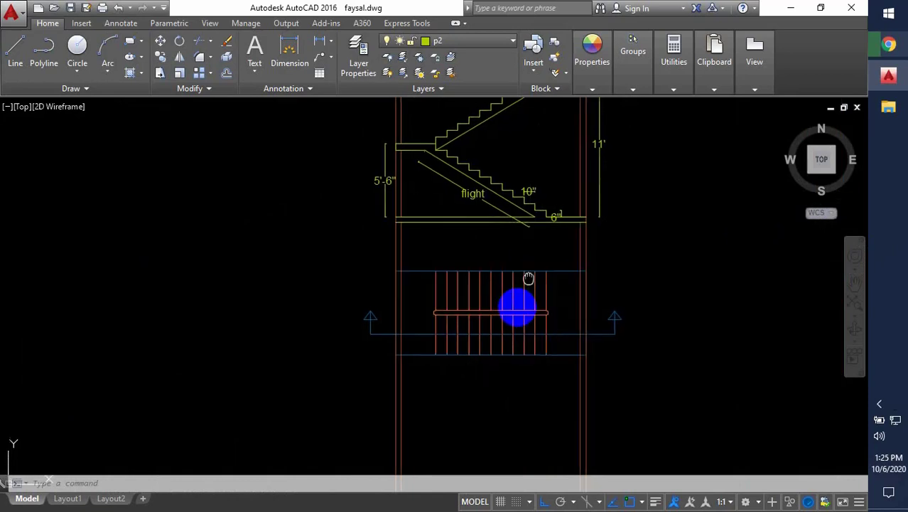
# Inspect the riser and tread dimensions near the foot of the lower flight by selecting each one, and clear the selection
pyautogui.scroll(5, 530, 263)
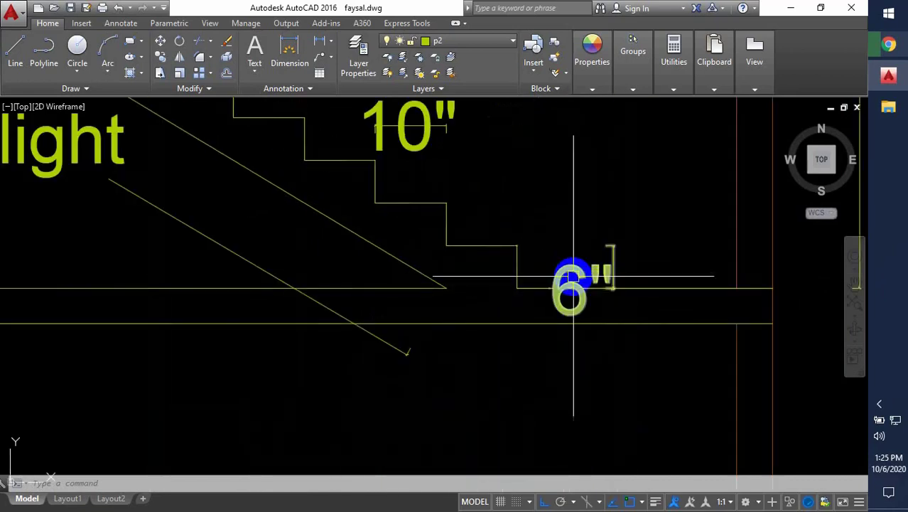
pyautogui.click(569, 278)
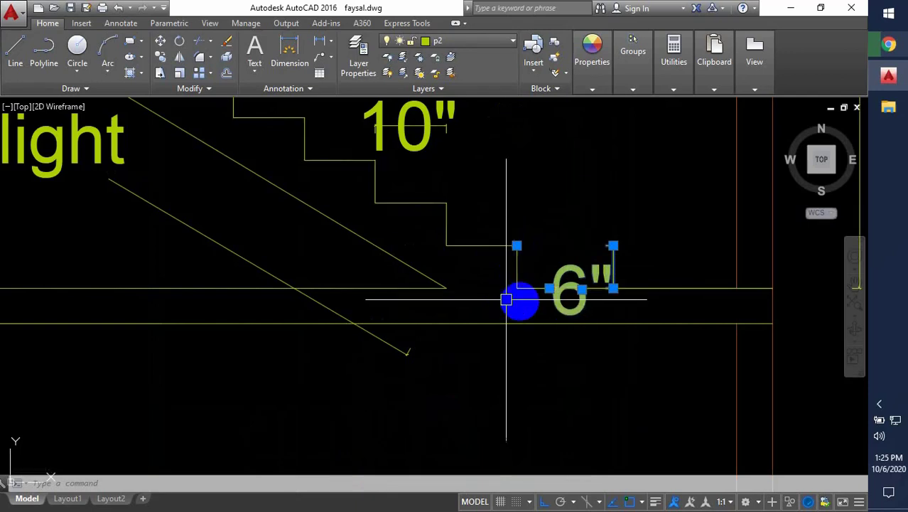
pyautogui.scroll(-2, 535, 281)
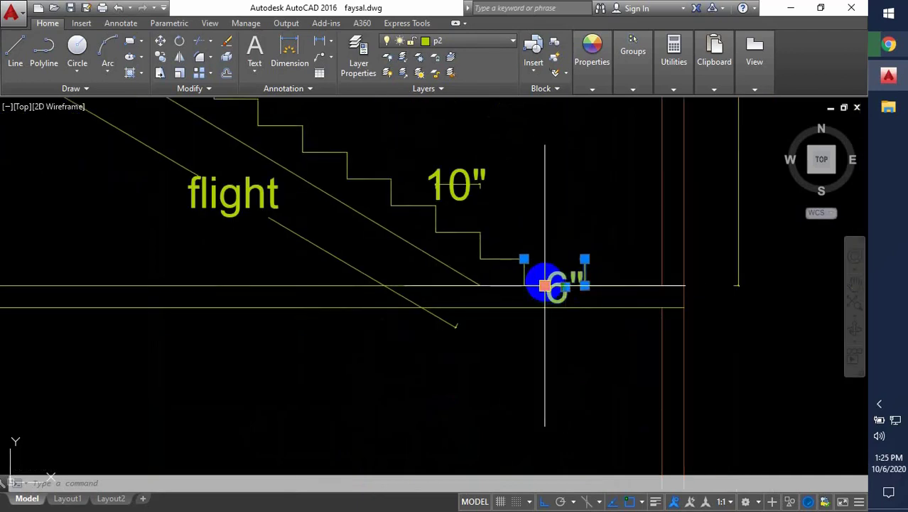
pyautogui.scroll(2, 545, 286)
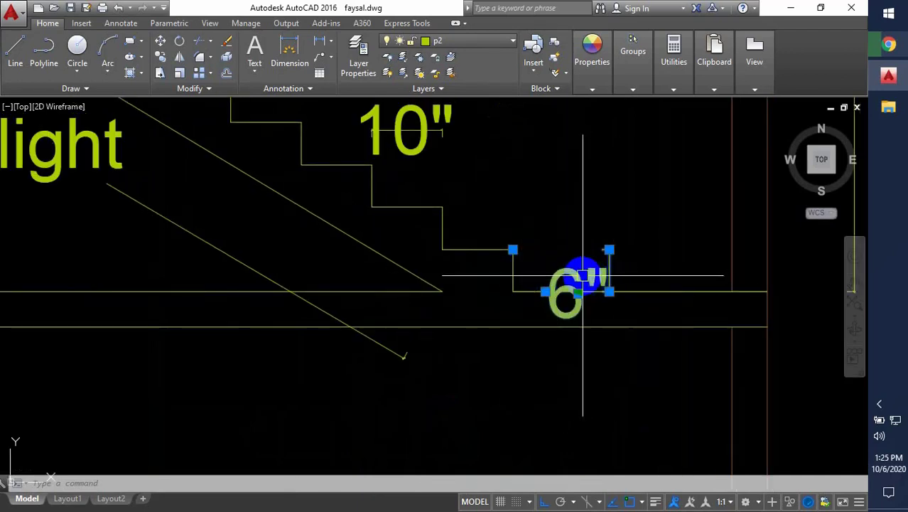
pyautogui.moveTo(582, 275)
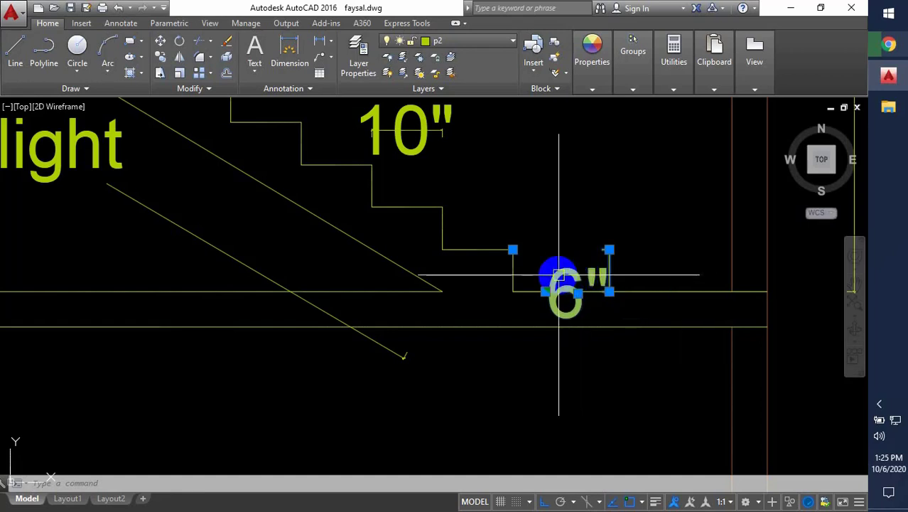
pyautogui.scroll(-5, 575, 277)
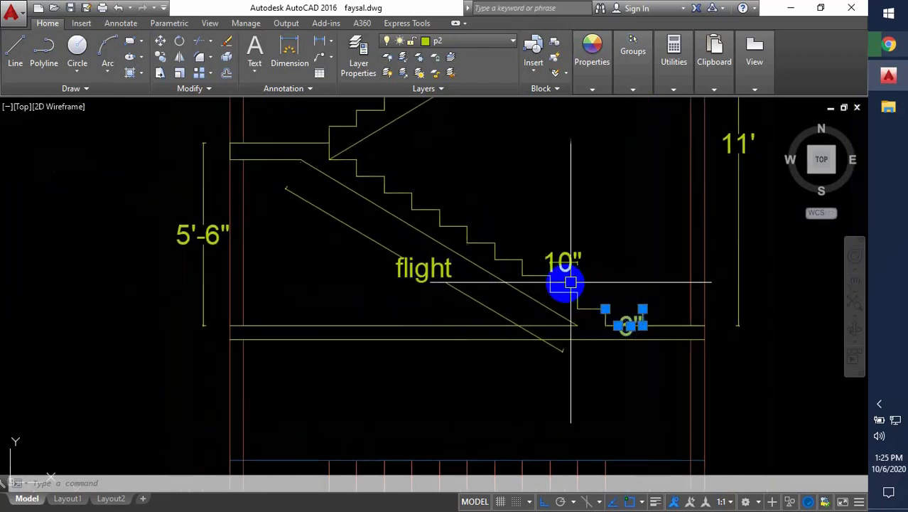
pyautogui.scroll(4, 569, 285)
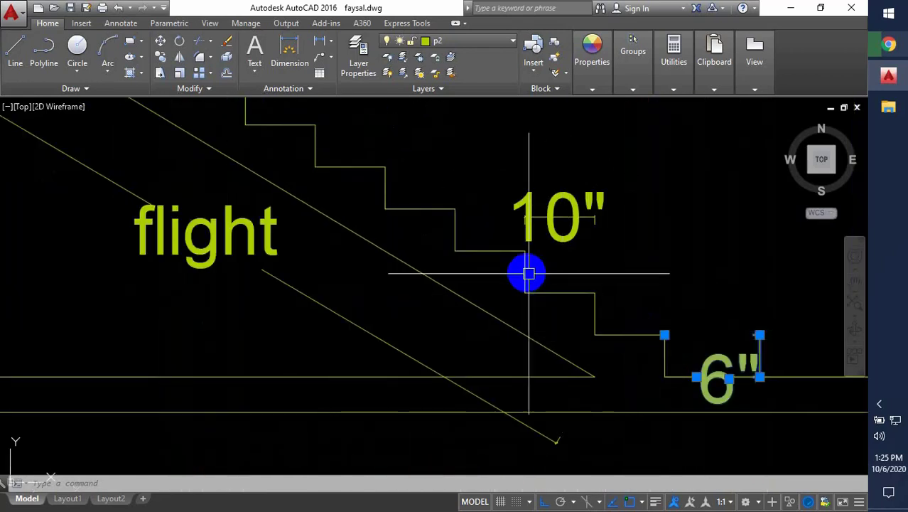
pyautogui.click(561, 242)
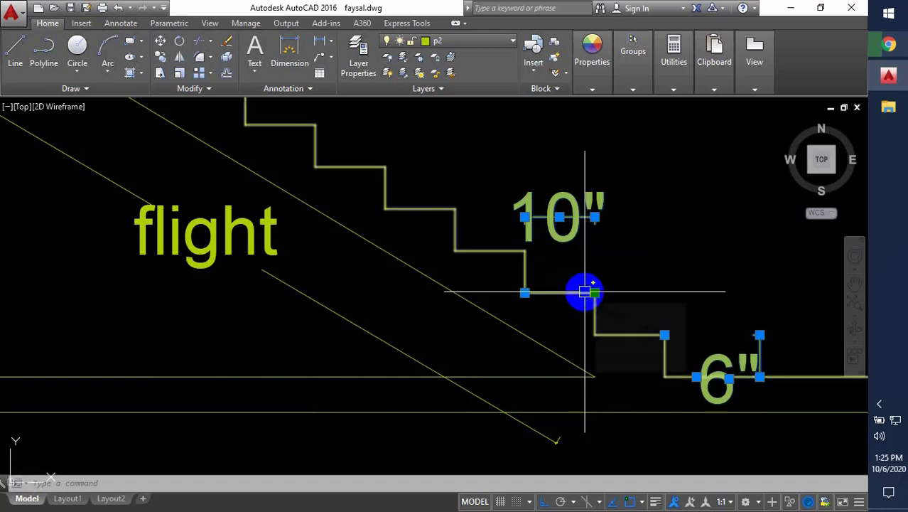
pyautogui.scroll(-2, 643, 316)
pyautogui.scroll(2, 649, 322)
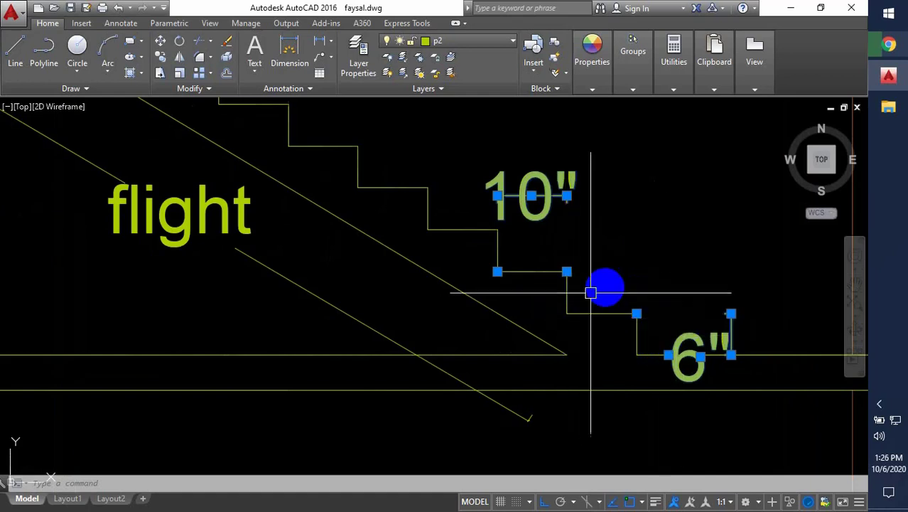
pyautogui.scroll(-3, 604, 298)
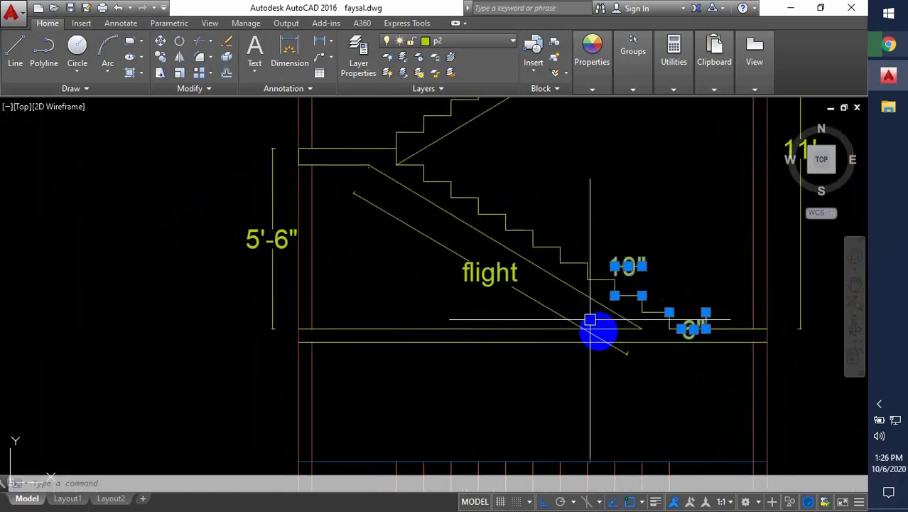
pyautogui.scroll(1, 612, 342)
pyautogui.press('Escape')
pyautogui.press('Escape')
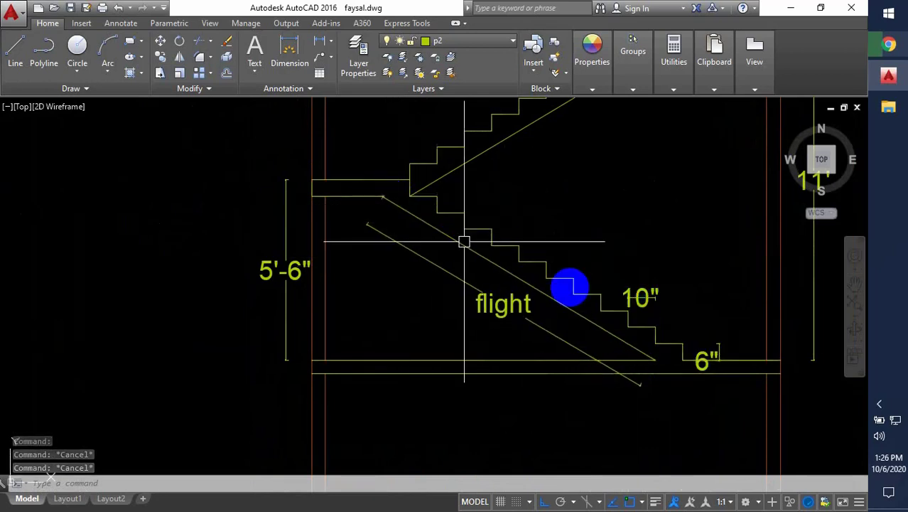
# Compare the upper and lower flights of the staircase section with the tread lines in the stair plan
pyautogui.moveTo(546, 283); pyautogui.dragTo(499, 376, button='middle')
pyautogui.moveTo(629, 122); pyautogui.dragTo(635, 206, button='middle')
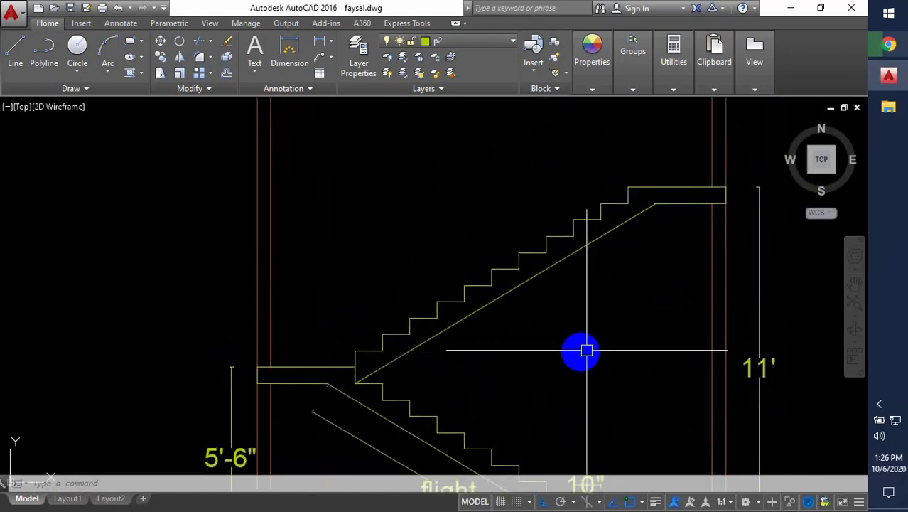
pyautogui.moveTo(586, 351); pyautogui.dragTo(637, 237, button='middle')
pyautogui.scroll(-2, 642, 265)
pyautogui.moveTo(642, 290); pyautogui.dragTo(590, 202, button='middle')
pyautogui.moveTo(589, 362); pyautogui.dragTo(573, 322, button='middle')
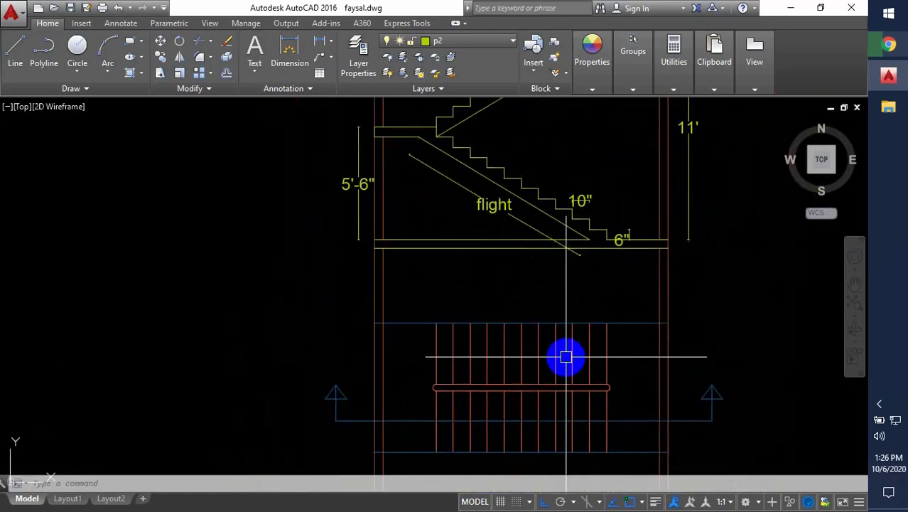
pyautogui.moveTo(574, 258); pyautogui.dragTo(563, 306, button='middle')
pyautogui.moveTo(573, 218); pyautogui.dragTo(566, 256, button='middle')
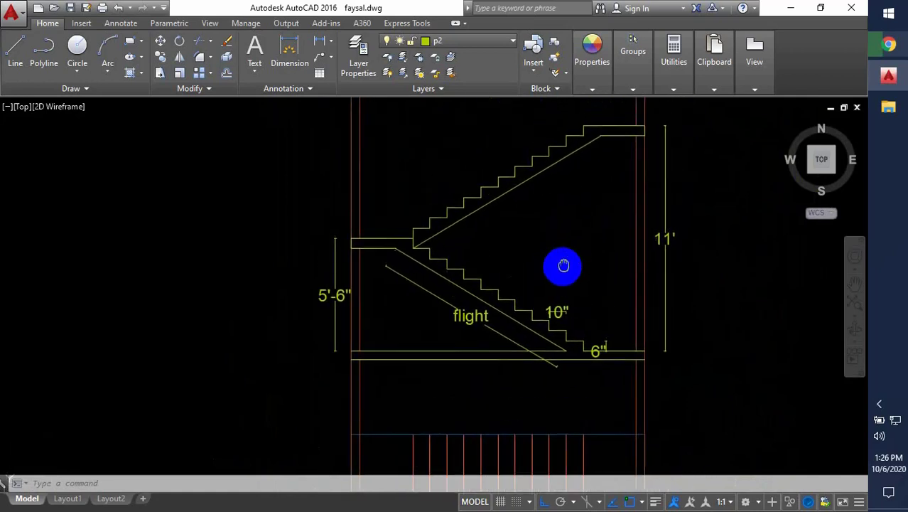
pyautogui.moveTo(549, 216); pyautogui.dragTo(542, 252, button='middle')
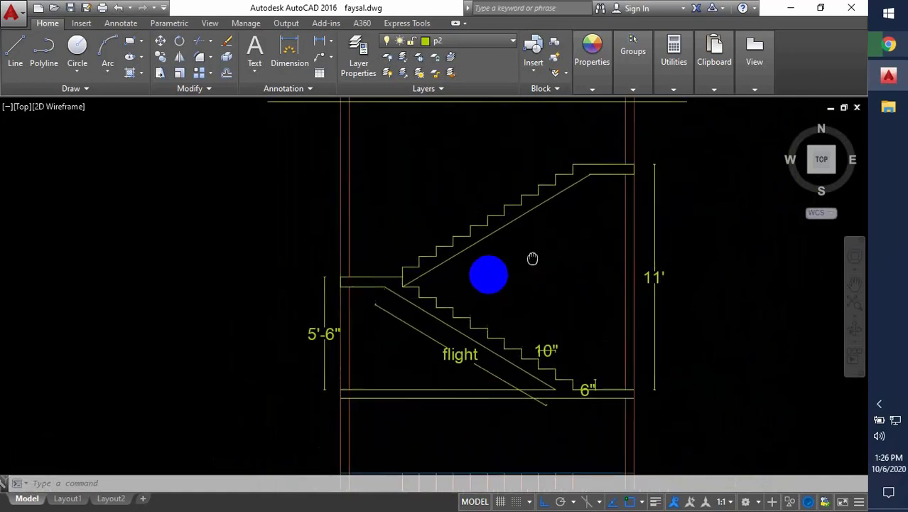
# Examine the mid-landing, the top landing and the floor slab at the stair's base in the section
pyautogui.moveTo(413, 321); pyautogui.dragTo(418, 264, button='middle')
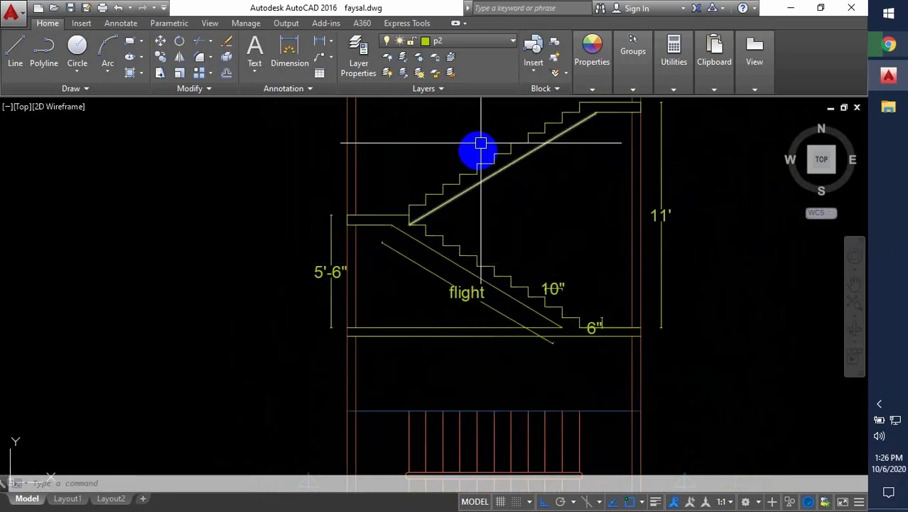
pyautogui.scroll(3, 399, 269)
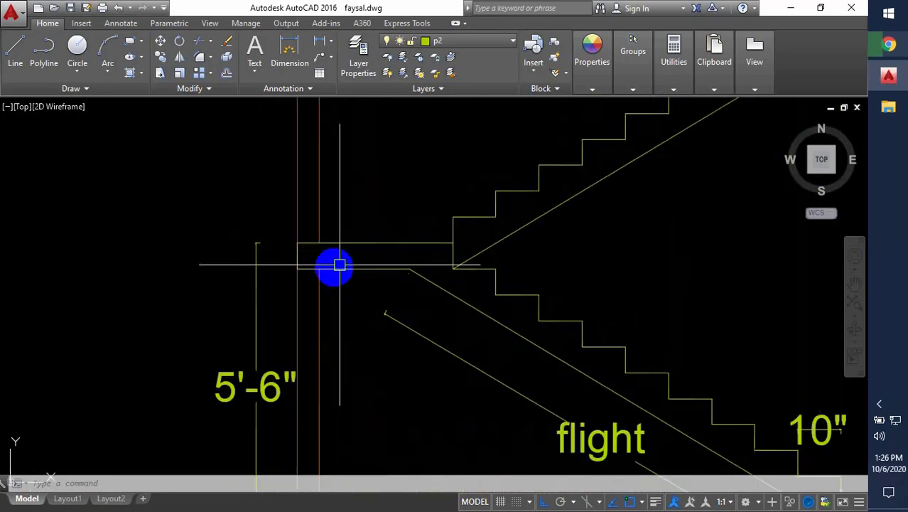
pyautogui.scroll(-2, 324, 291)
pyautogui.moveTo(365, 301)
pyautogui.mouseDown(button='middle')
pyautogui.moveTo(401, 323)
pyautogui.moveTo(372, 375)
pyautogui.mouseUp(button='middle')
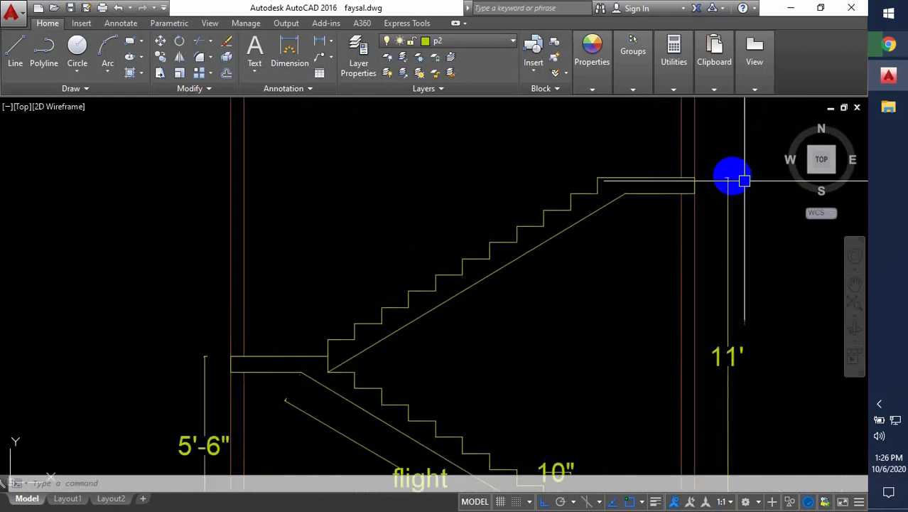
pyautogui.moveTo(617, 185); pyautogui.dragTo(555, 161, button='middle')
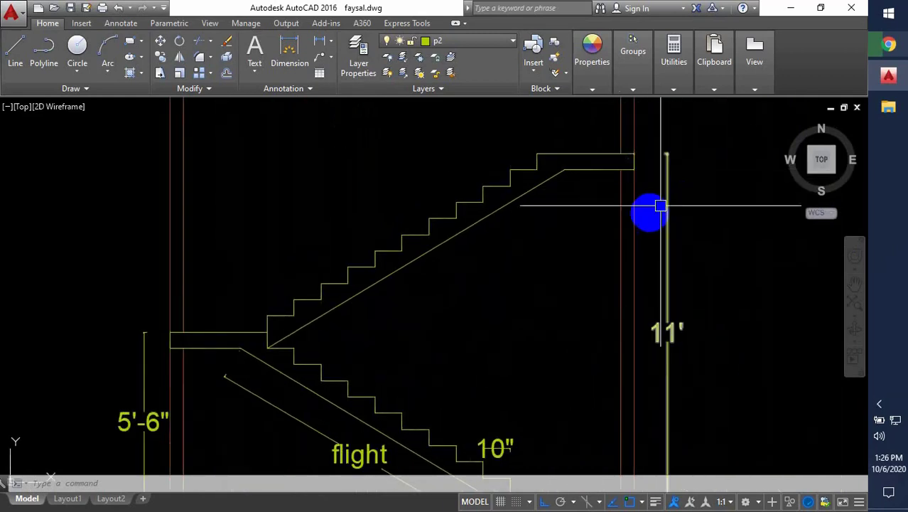
pyautogui.moveTo(618, 203)
pyautogui.mouseDown(button='middle')
pyautogui.moveTo(600, 203)
pyautogui.moveTo(602, 185)
pyautogui.mouseUp(button='middle')
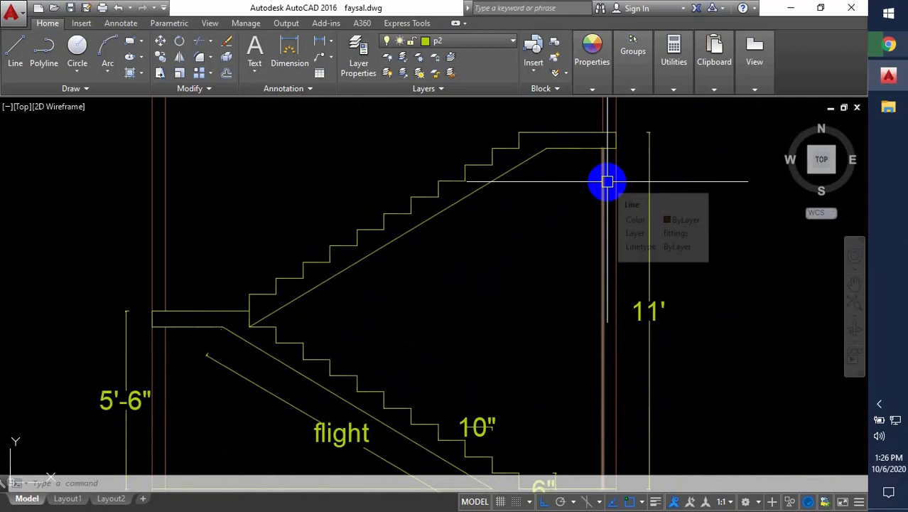
pyautogui.scroll(-4, 626, 143)
pyautogui.scroll(6, 609, 370)
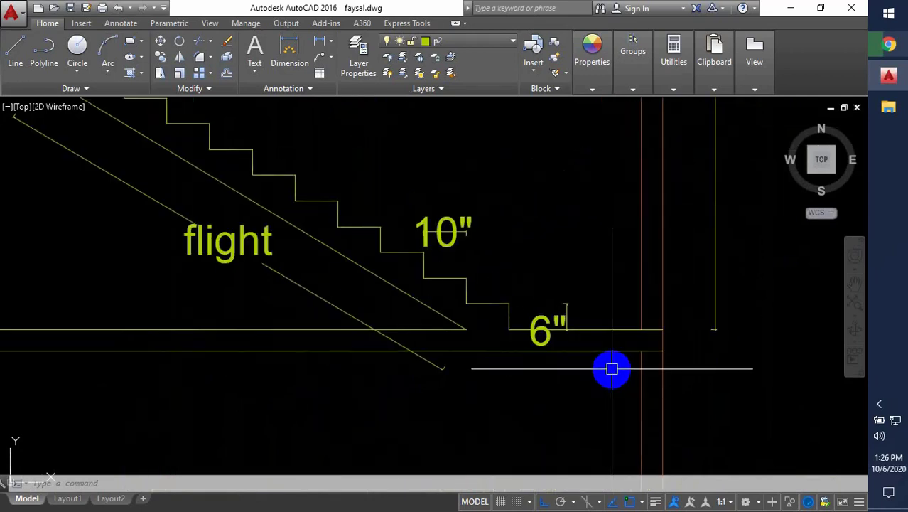
pyautogui.scroll(-2, 622, 364)
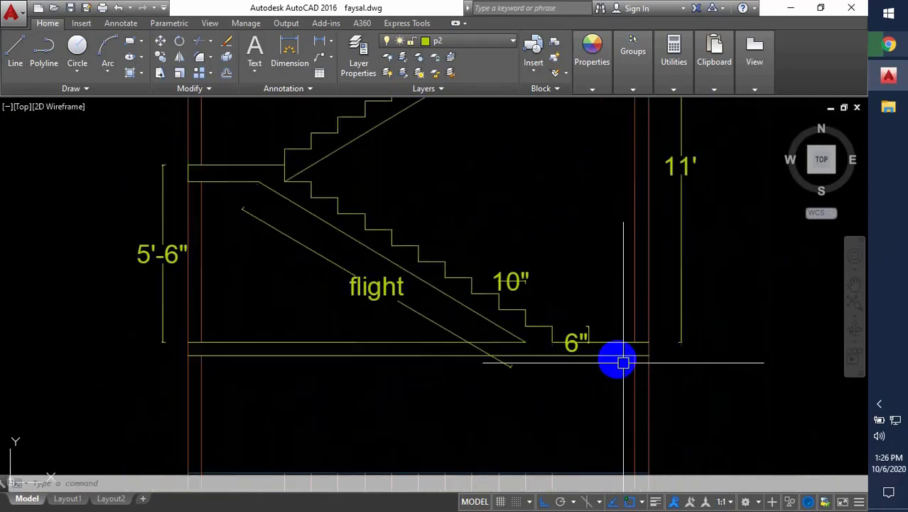
# Review the lower flight from its landing to the floor against the stair plan, including its tread and riser dimensions
pyautogui.moveTo(297, 224); pyautogui.dragTo(366, 263, button='middle')
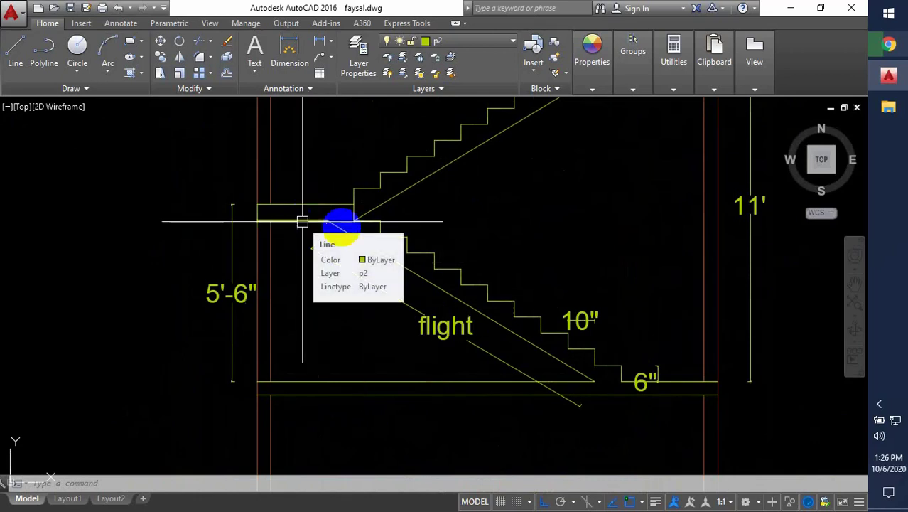
pyautogui.scroll(-2, 386, 222)
pyautogui.moveTo(434, 312); pyautogui.dragTo(471, 242, button='middle')
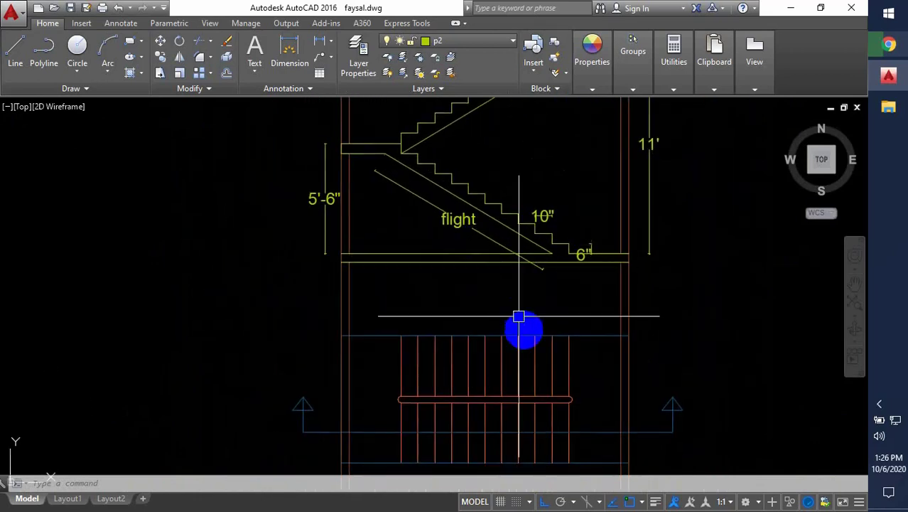
pyautogui.moveTo(519, 316); pyautogui.dragTo(515, 303, button='middle')
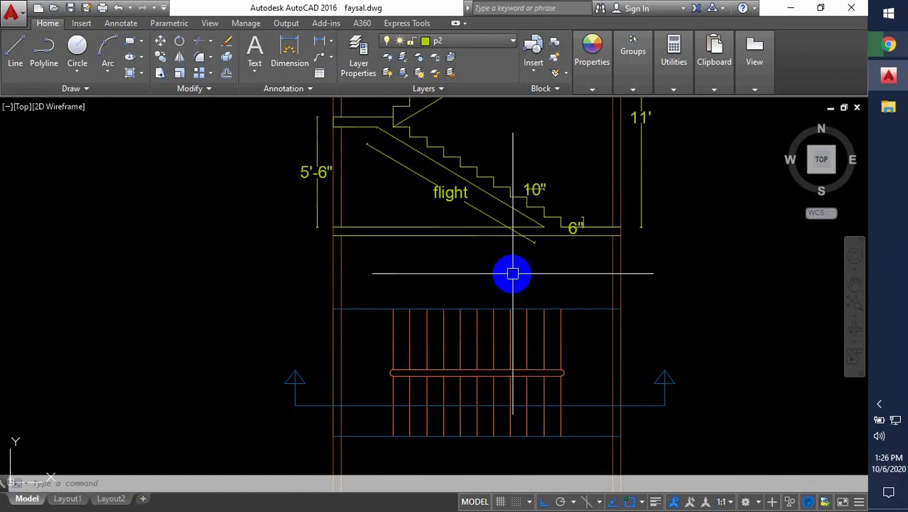
pyautogui.moveTo(513, 269); pyautogui.dragTo(525, 324, button='middle')
pyautogui.scroll(5, 571, 279)
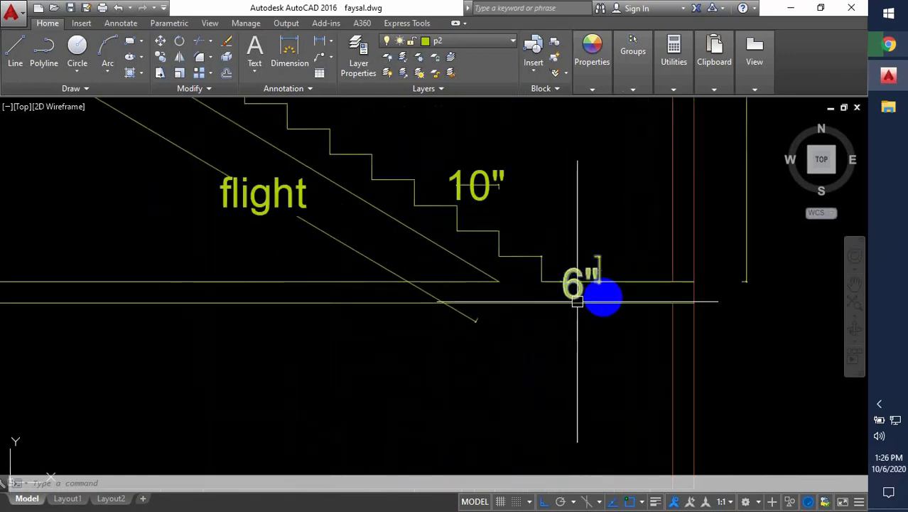
pyautogui.scroll(-2, 523, 247)
pyautogui.scroll(2, 504, 251)
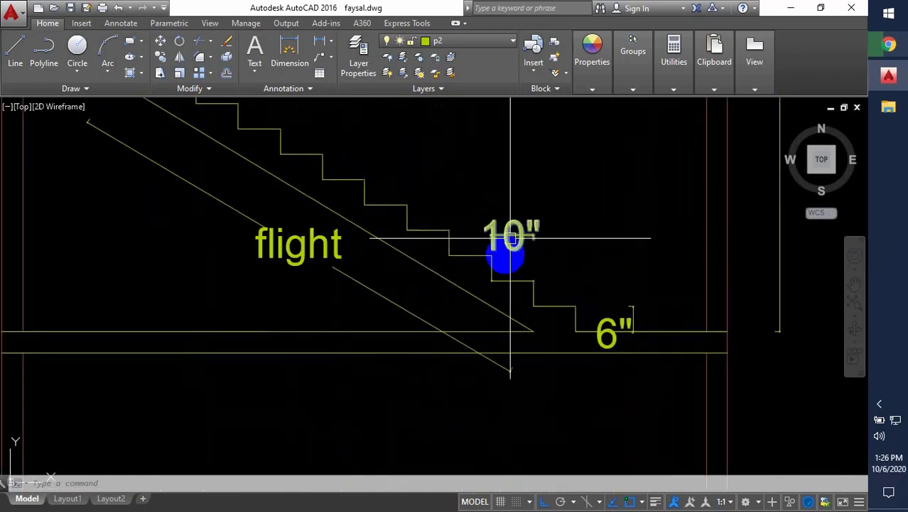
pyautogui.scroll(-2, 519, 267)
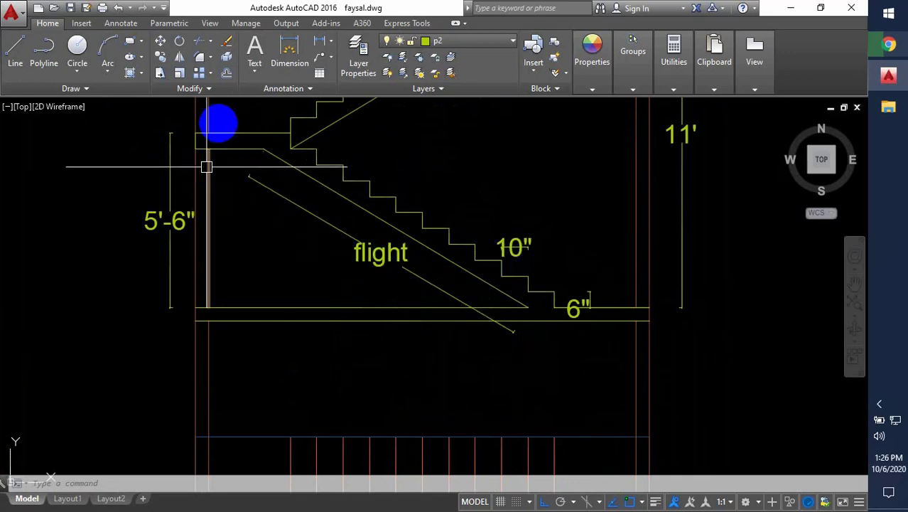
# Draw a vertical projection line from the mid-landing's inner edge in the section down past the stair plan
pyautogui.click(14, 47)
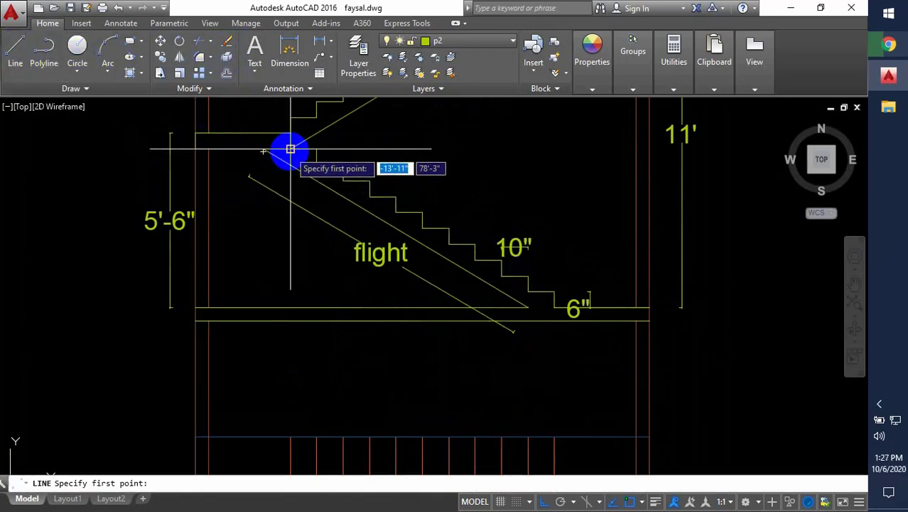
pyautogui.scroll(-3, 290, 153)
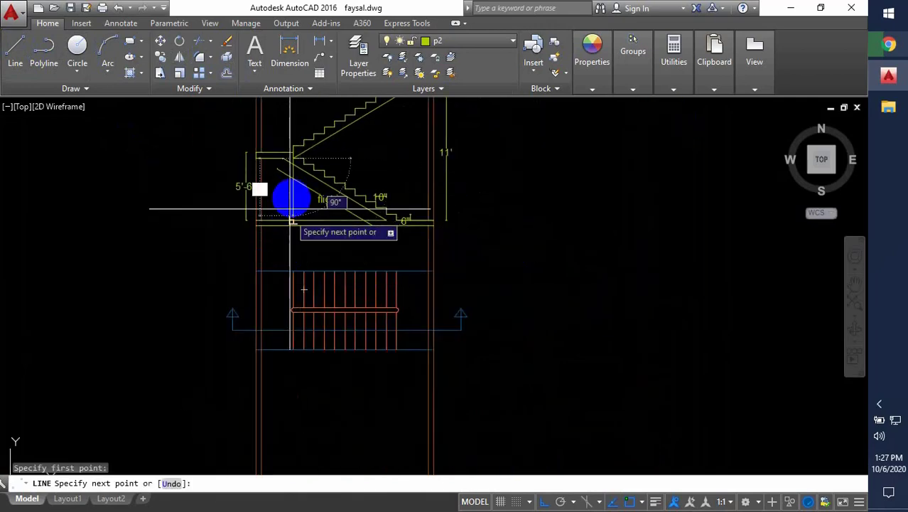
pyautogui.scroll(2, 291, 185)
pyautogui.moveTo(288, 212); pyautogui.dragTo(325, 133, button='middle')
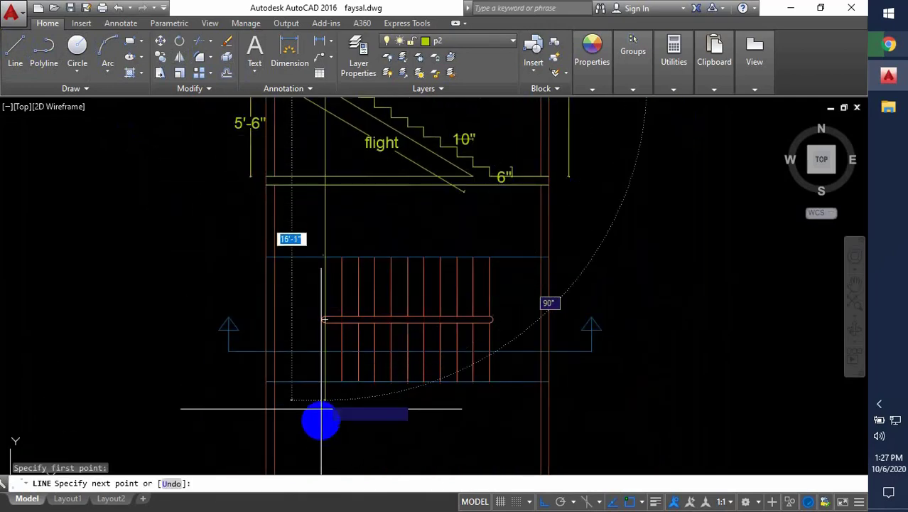
pyautogui.click(321, 423)
pyautogui.press('space')
# Draw a vertical projection line from the foot of the lower flight down past the stair plan
pyautogui.press('space')
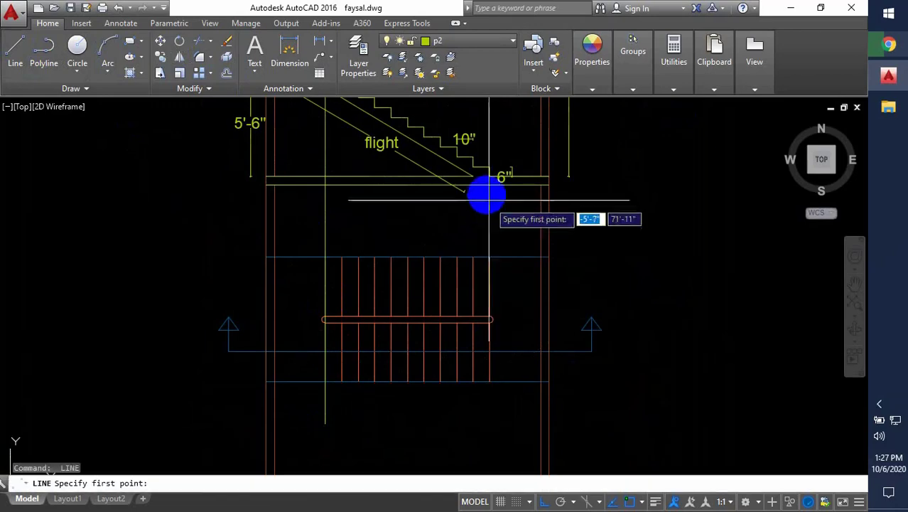
pyautogui.click(489, 176)
pyautogui.click(488, 430)
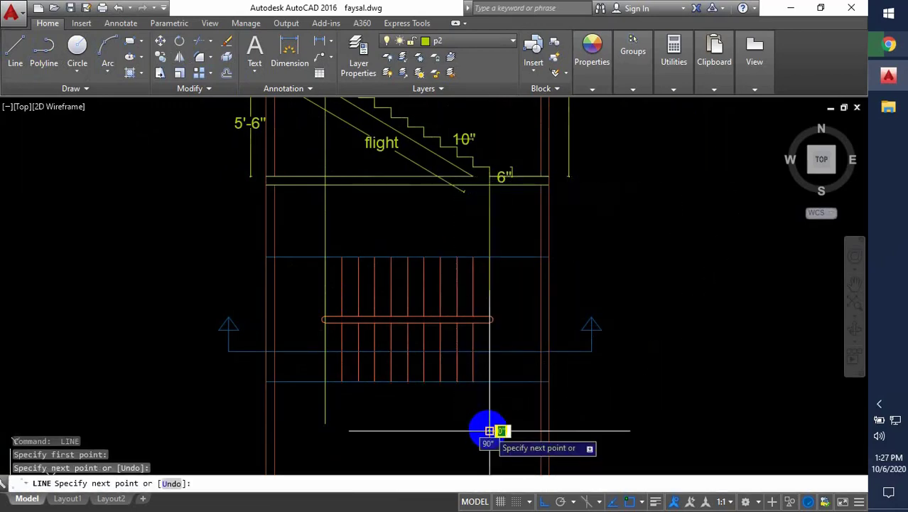
pyautogui.press('space')
# Add a linear dimension for the lower flight's horizontal run between the two projection lines, just below the floor slab
pyautogui.moveTo(426, 290); pyautogui.dragTo(497, 353, button='middle')
pyautogui.scroll(2, 389, 165)
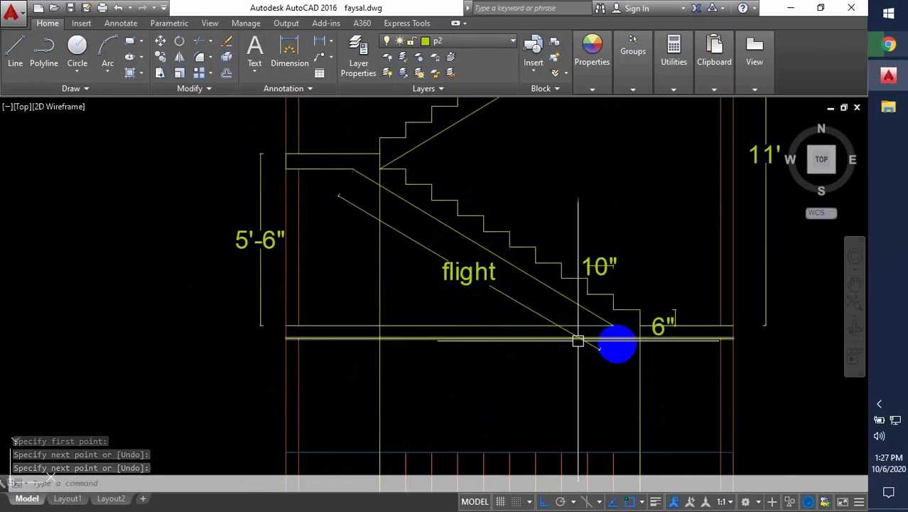
pyautogui.moveTo(586, 338)
pyautogui.mouseDown(button='middle')
pyautogui.moveTo(521, 302)
pyautogui.moveTo(456, 161)
pyautogui.mouseUp(button='middle')
pyautogui.moveTo(474, 305); pyautogui.dragTo(500, 199, button='middle')
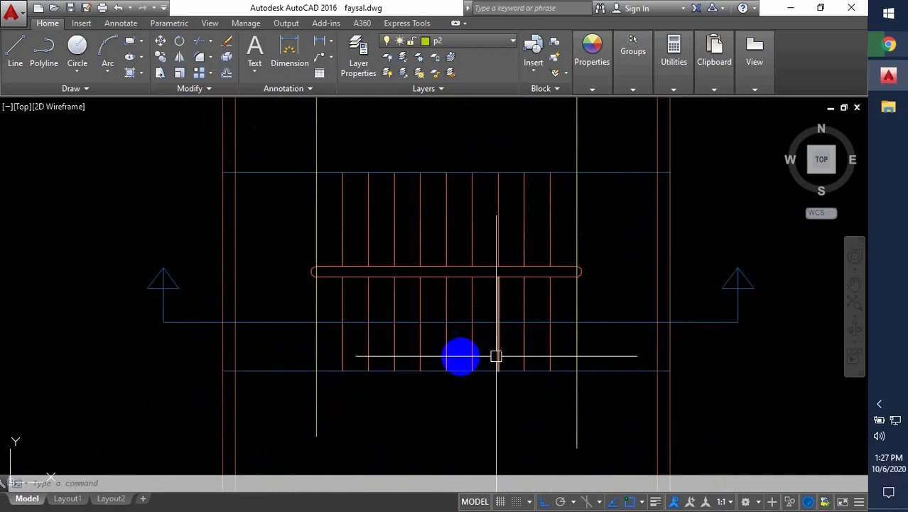
pyautogui.scroll(-3, 537, 371)
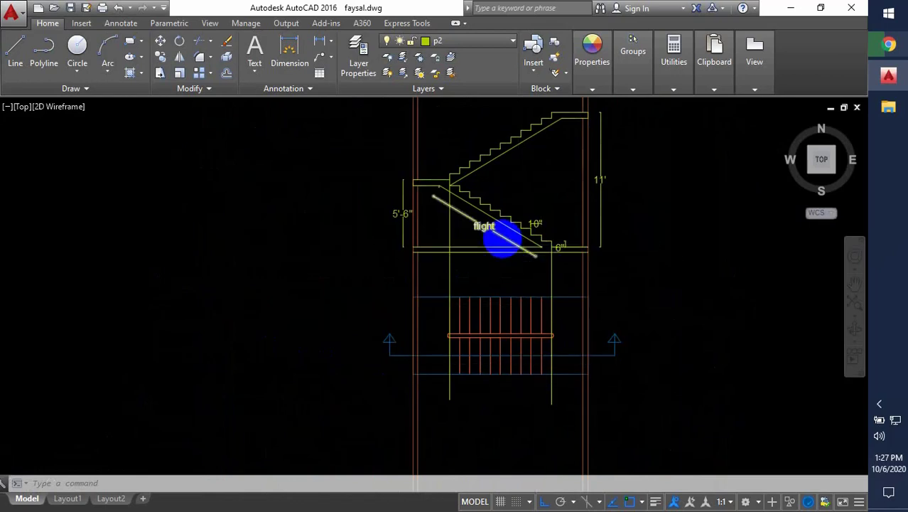
pyautogui.scroll(3, 492, 229)
pyautogui.moveTo(492, 229); pyautogui.dragTo(491, 253, button='middle')
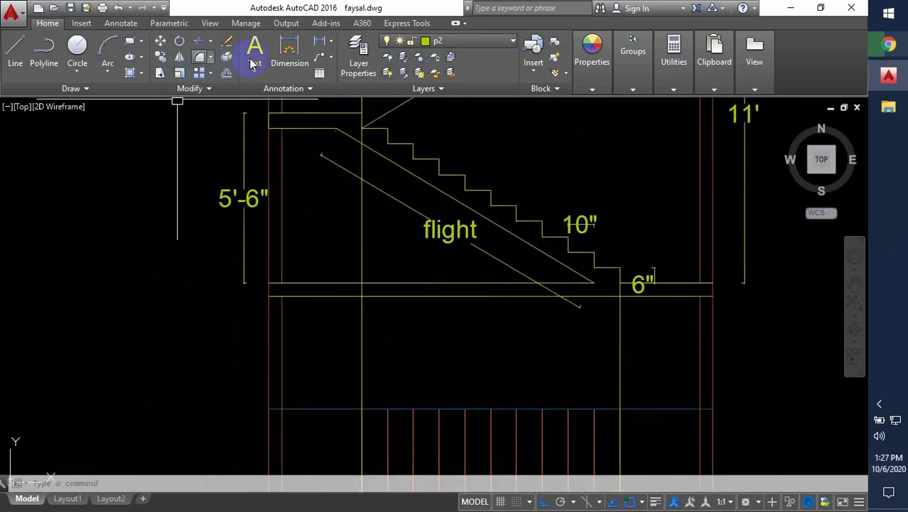
pyautogui.press('Return')
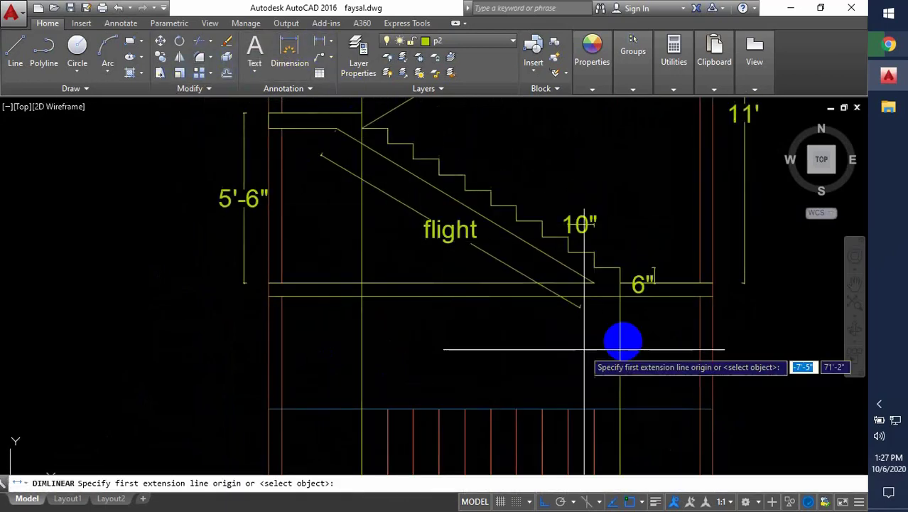
pyautogui.click(617, 298)
pyautogui.click(359, 299)
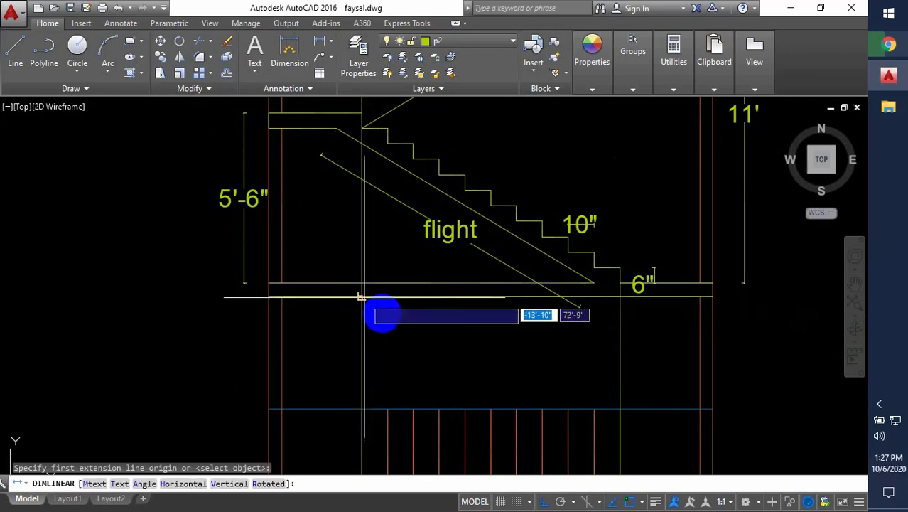
pyautogui.click(400, 325)
# Check the new horizontal run dimension against the treads and tread dimension of the lower flight
pyautogui.moveTo(491, 378); pyautogui.dragTo(485, 308, button='middle')
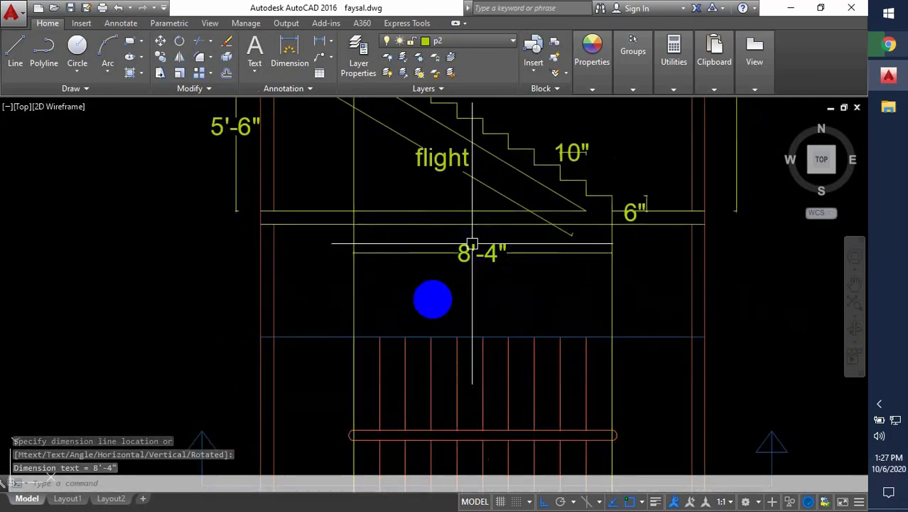
pyautogui.moveTo(533, 258)
pyautogui.mouseDown(button='middle')
pyautogui.moveTo(538, 297)
pyautogui.moveTo(509, 310)
pyautogui.moveTo(535, 360)
pyautogui.mouseUp(button='middle')
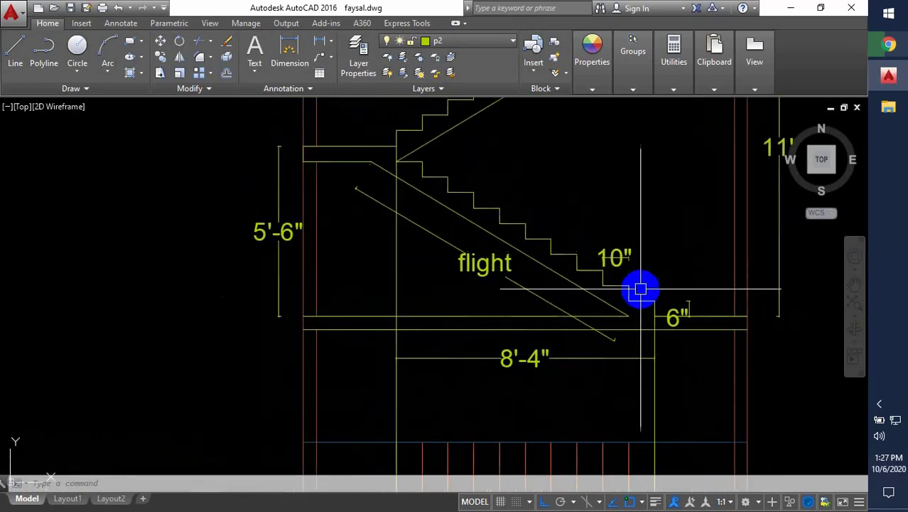
pyautogui.scroll(4, 626, 277)
pyautogui.scroll(-2, 590, 291)
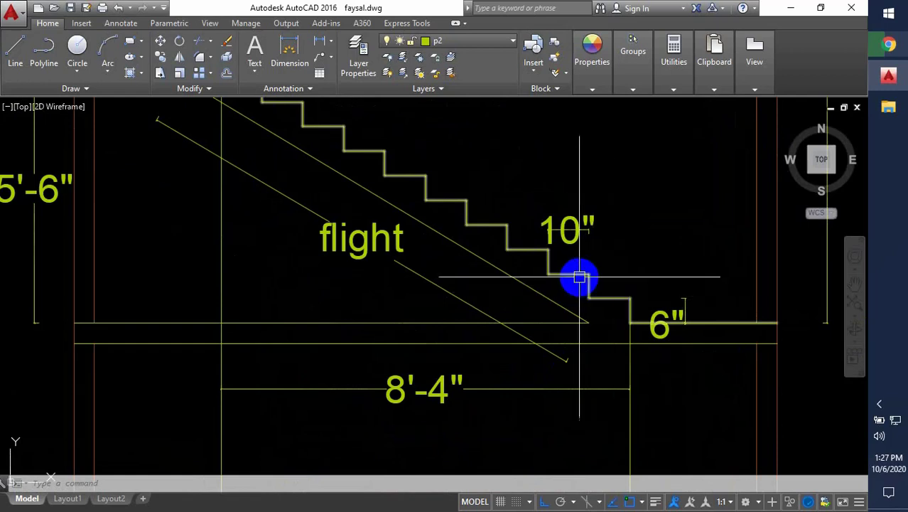
pyautogui.moveTo(484, 241); pyautogui.dragTo(570, 309, button='middle')
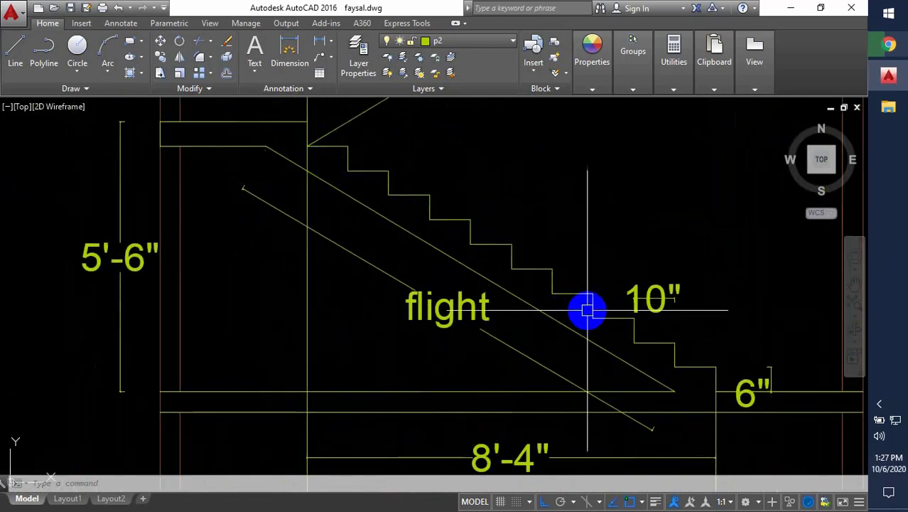
pyautogui.scroll(-2, 588, 310)
pyautogui.moveTo(659, 361); pyautogui.dragTo(614, 313, button='middle')
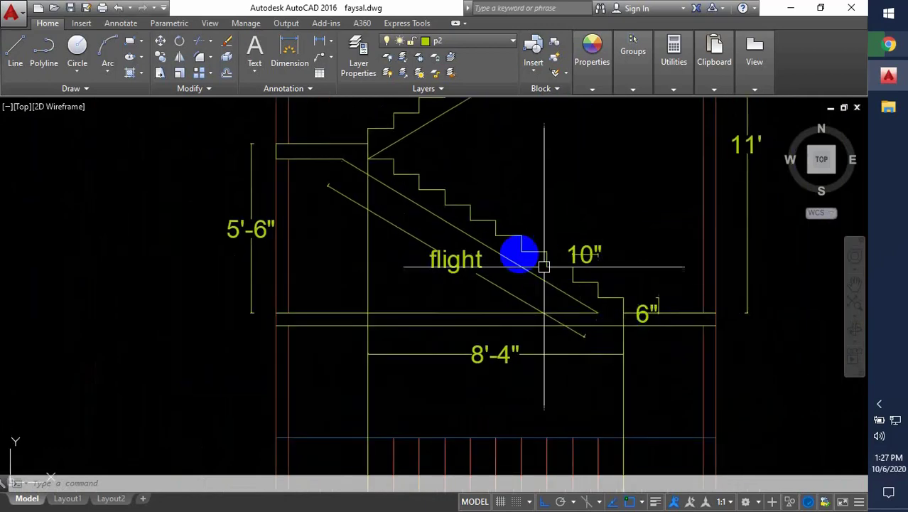
pyautogui.scroll(2, 499, 367)
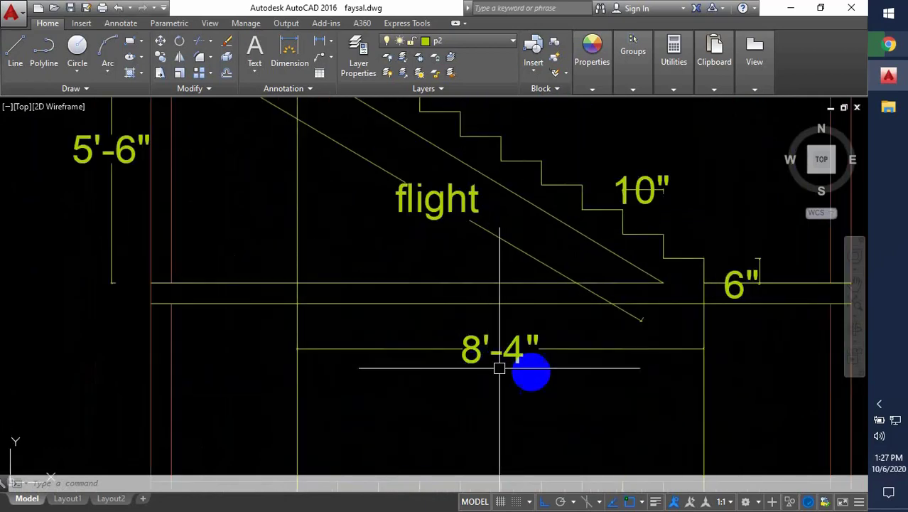
pyautogui.scroll(-2, 641, 388)
# Examine the tread lines in the stair plan between the two projection lines
pyautogui.moveTo(637, 393); pyautogui.dragTo(604, 276, button='middle')
pyautogui.moveTo(500, 365); pyautogui.dragTo(495, 314, button='middle')
pyautogui.moveTo(469, 362); pyautogui.dragTo(455, 326, button='middle')
pyautogui.moveTo(492, 439); pyautogui.dragTo(481, 421, button='middle')
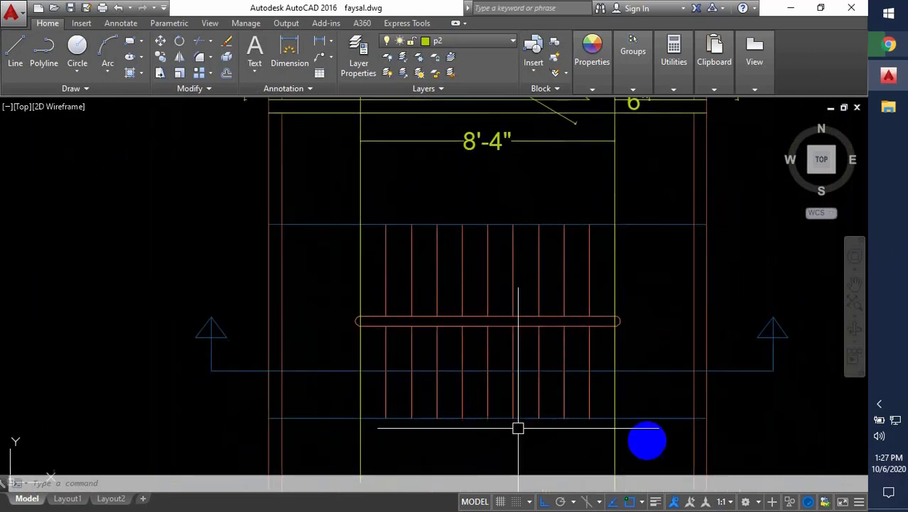
pyautogui.click(410, 377)
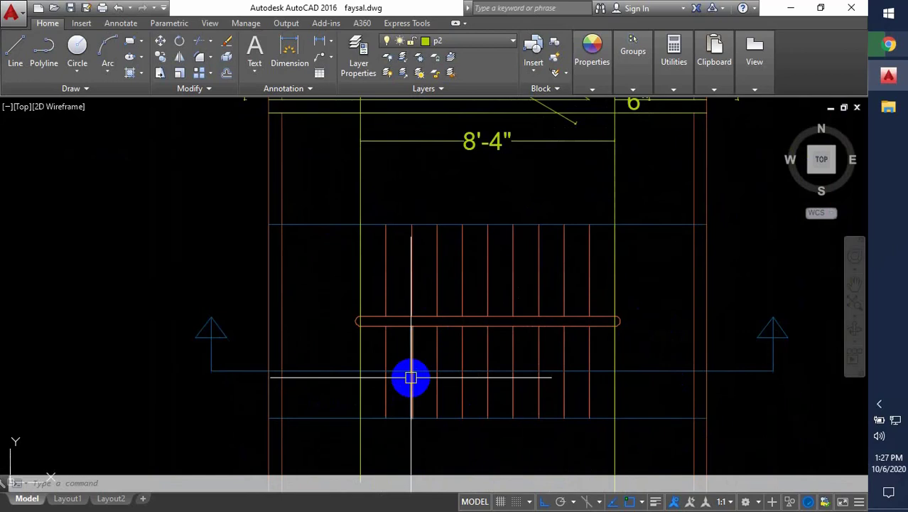
pyautogui.scroll(-3, 416, 387)
# Dimension the landing's width in the plan from the left projection line to the outer wall face, placed below the plan
pyautogui.scroll(5, 370, 420)
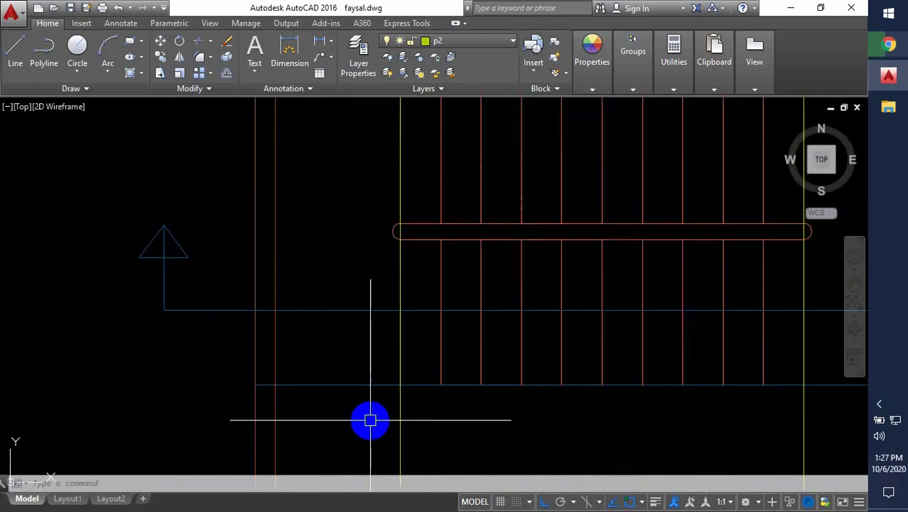
pyautogui.moveTo(363, 421); pyautogui.dragTo(390, 401, button='middle')
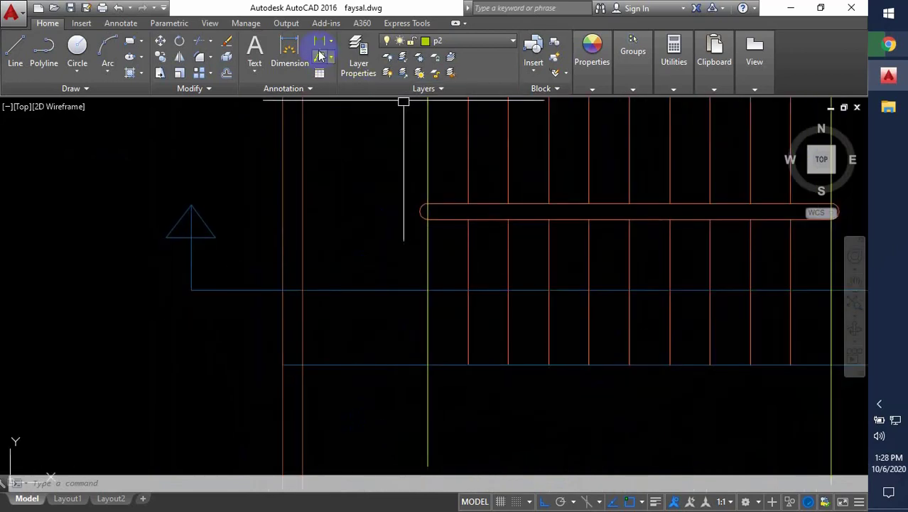
pyautogui.click(319, 47)
pyautogui.click(427, 365)
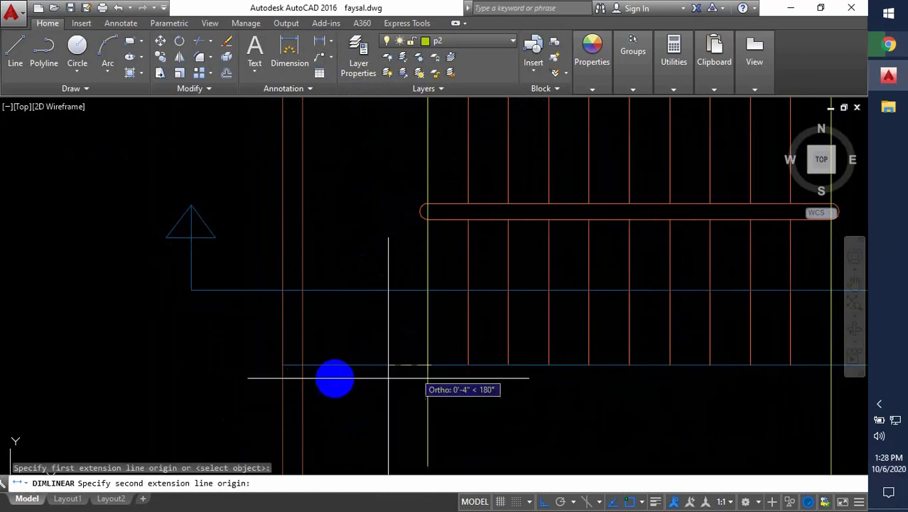
pyautogui.click(282, 366)
pyautogui.click(288, 405)
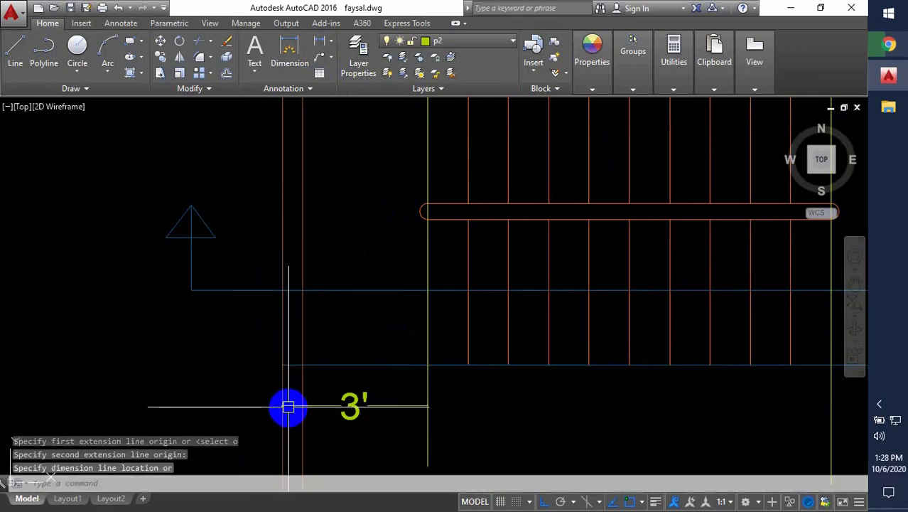
# Compare the landing and flight run dimensions of the stair plan with the section above, including both ends of the flight
pyautogui.scroll(-4, 302, 384)
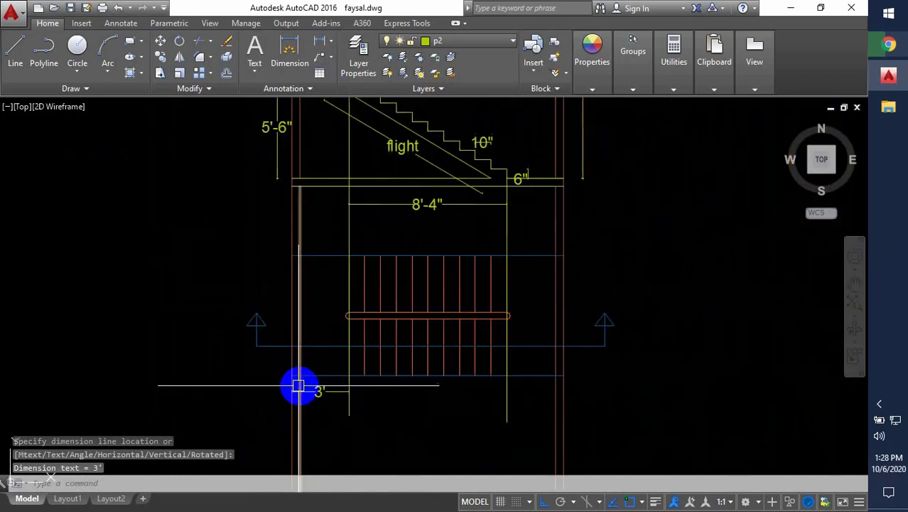
pyautogui.moveTo(518, 275); pyautogui.dragTo(521, 363, button='middle')
pyautogui.moveTo(381, 304); pyautogui.dragTo(424, 273, button='middle')
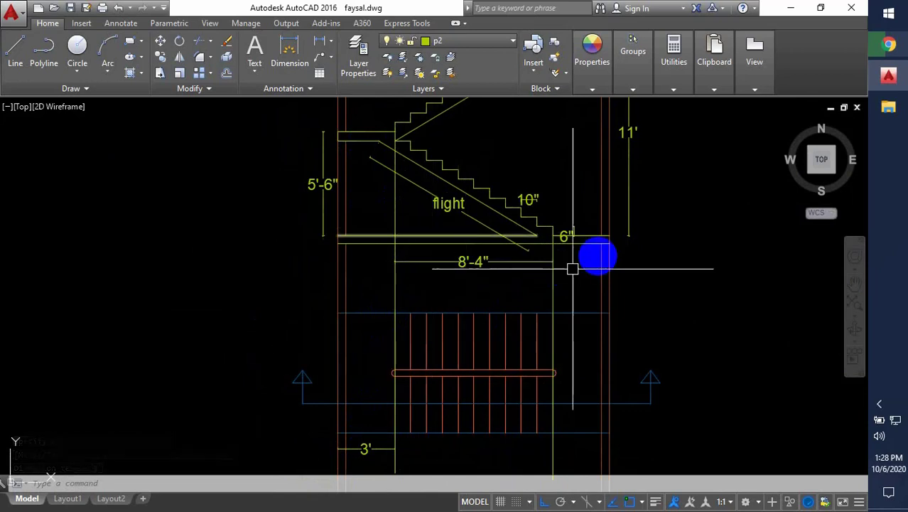
pyautogui.moveTo(578, 294); pyautogui.dragTo(567, 230, button='middle')
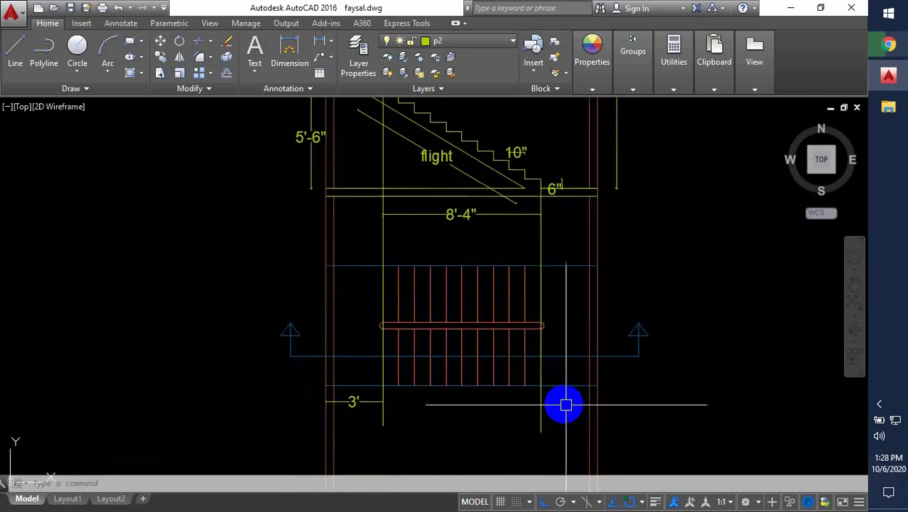
pyautogui.scroll(3, 566, 405)
pyautogui.moveTo(550, 397)
pyautogui.mouseDown(button='middle')
pyautogui.moveTo(584, 376)
pyautogui.moveTo(588, 349)
pyautogui.mouseUp(button='middle')
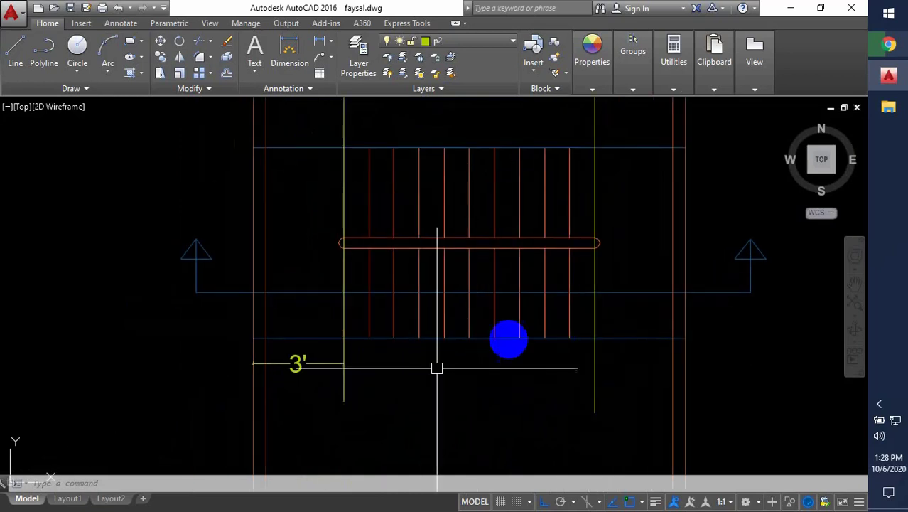
pyautogui.scroll(-3, 437, 368)
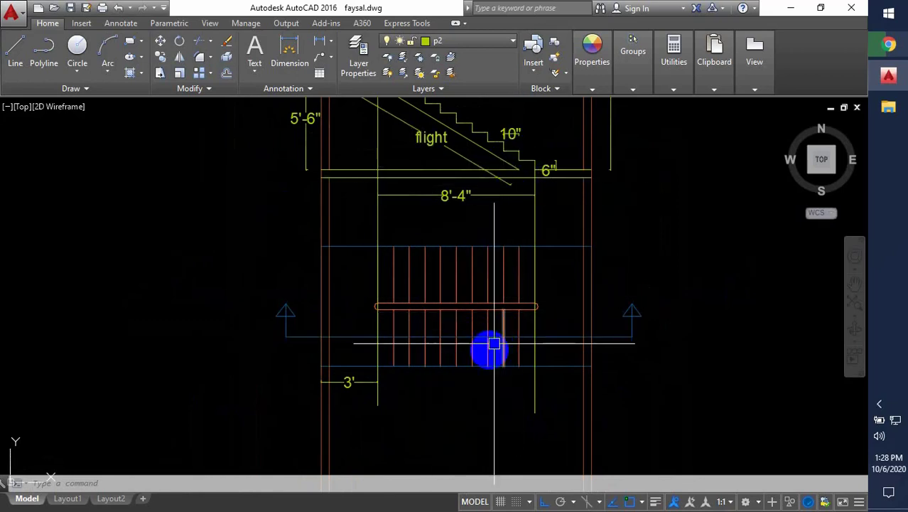
pyautogui.moveTo(488, 381); pyautogui.dragTo(460, 372, button='middle')
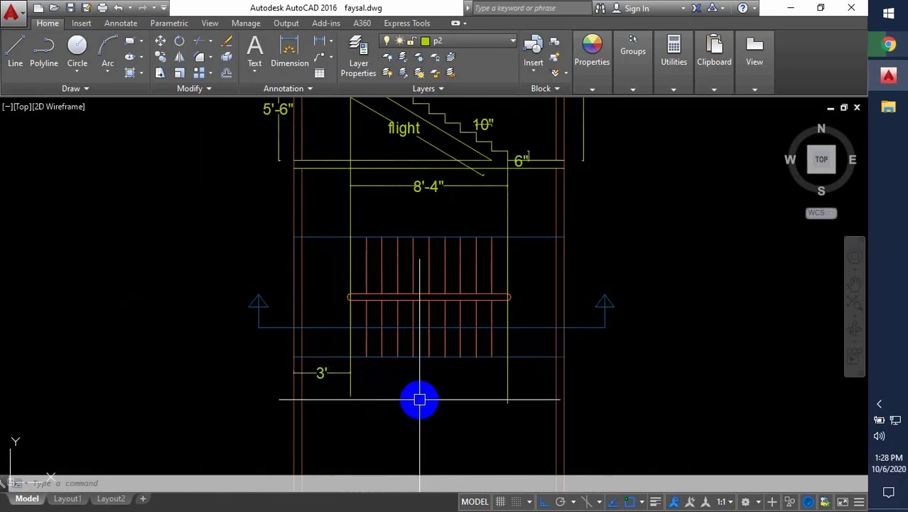
pyautogui.scroll(-2, 426, 398)
pyautogui.moveTo(462, 389)
pyautogui.mouseDown(button='middle')
pyautogui.moveTo(430, 410)
pyautogui.moveTo(291, 391)
pyautogui.moveTo(347, 386)
pyautogui.moveTo(341, 370)
pyautogui.mouseUp(button='middle')
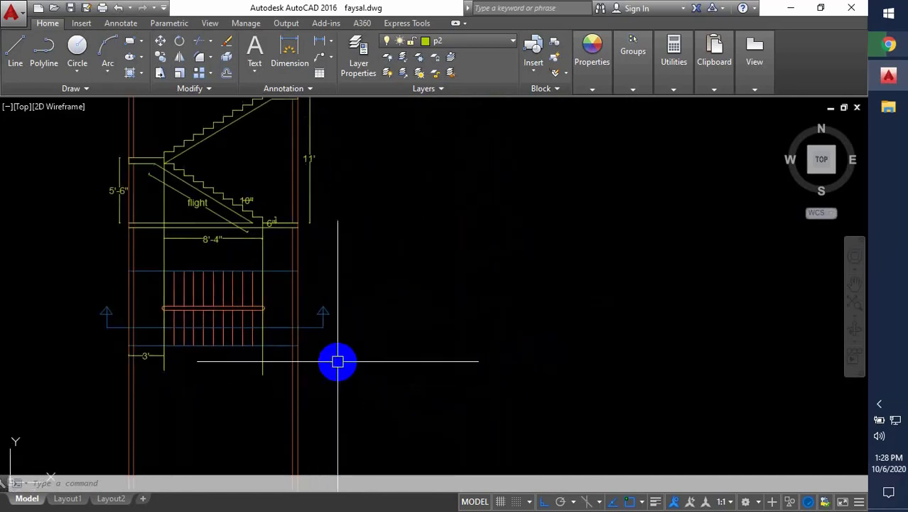
pyautogui.moveTo(419, 359); pyautogui.dragTo(393, 361, button='middle')
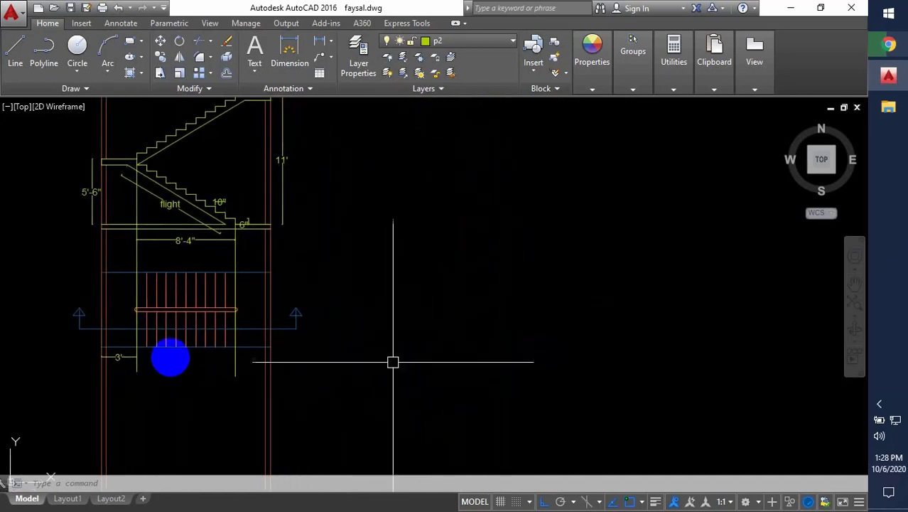
# Dimension the lower flight's width in the plan along the last tread line, from the central handrail to the flight's outer edge
pyautogui.moveTo(131, 347); pyautogui.dragTo(263, 345, button='middle')
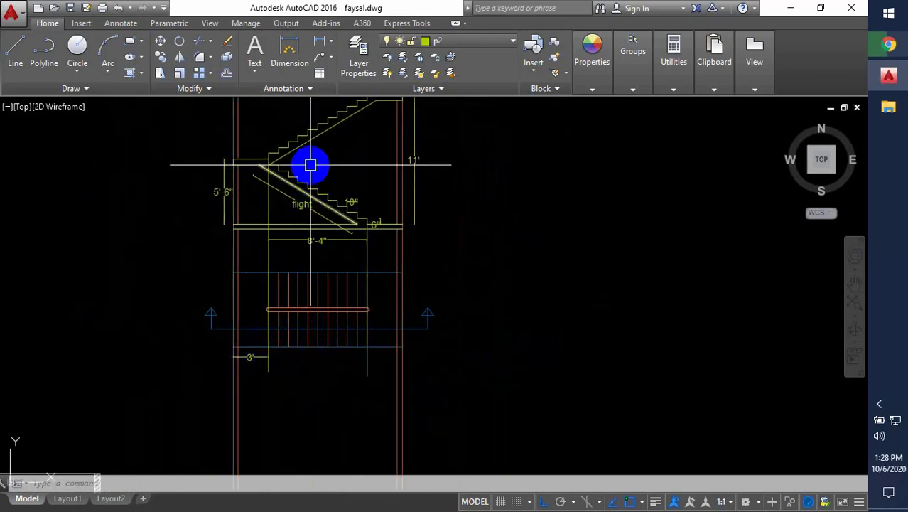
pyautogui.click(318, 50)
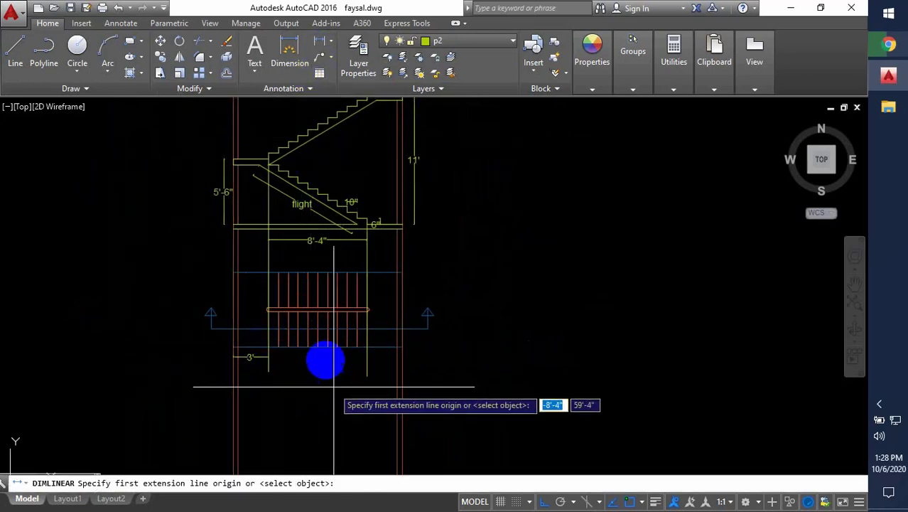
pyautogui.scroll(2, 338, 335)
pyautogui.click(386, 276)
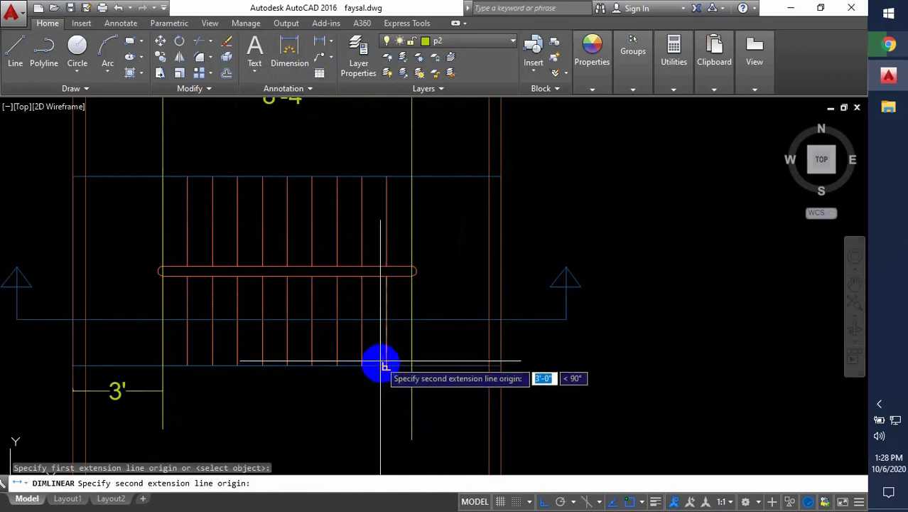
pyautogui.click(385, 366)
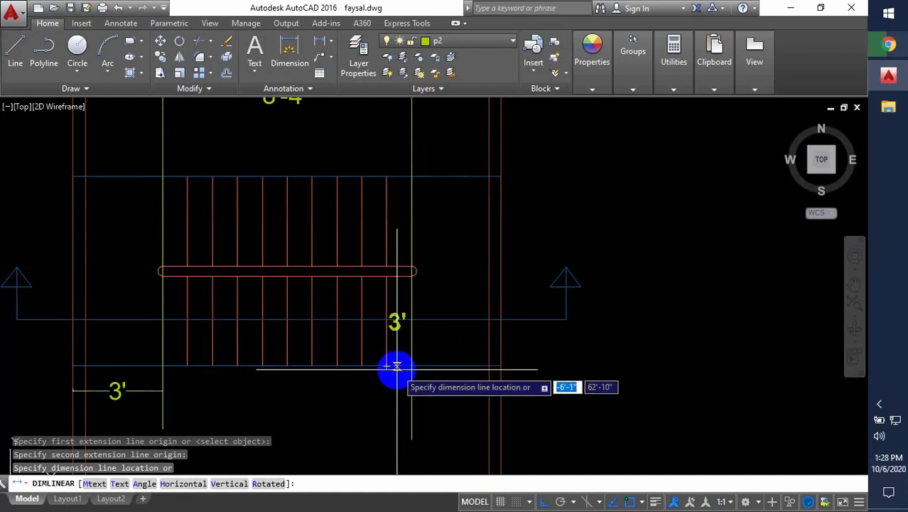
pyautogui.click(399, 368)
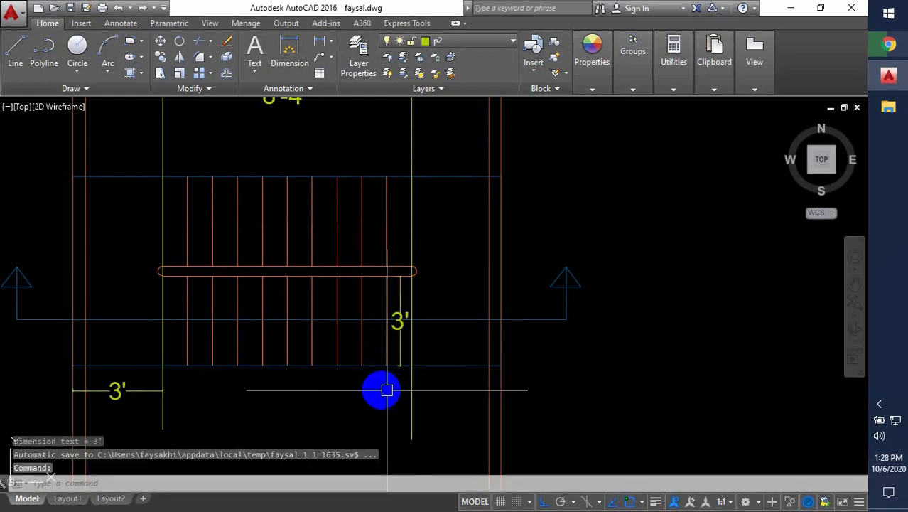
# Dimension the tread depth between the last two tread lines, placing the dimension just below the stair plan
pyautogui.press('Return')
pyautogui.scroll(2, 384, 376)
pyautogui.click(358, 369)
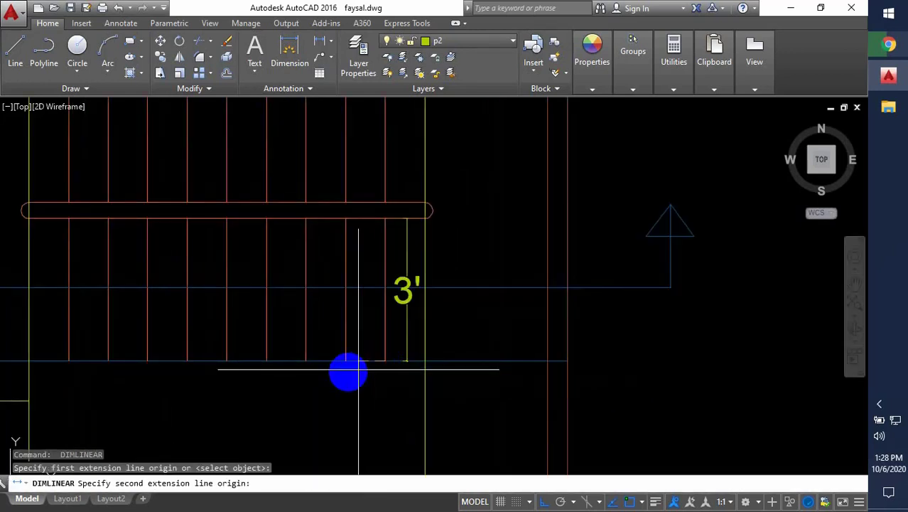
pyautogui.click(386, 361)
pyautogui.click(368, 391)
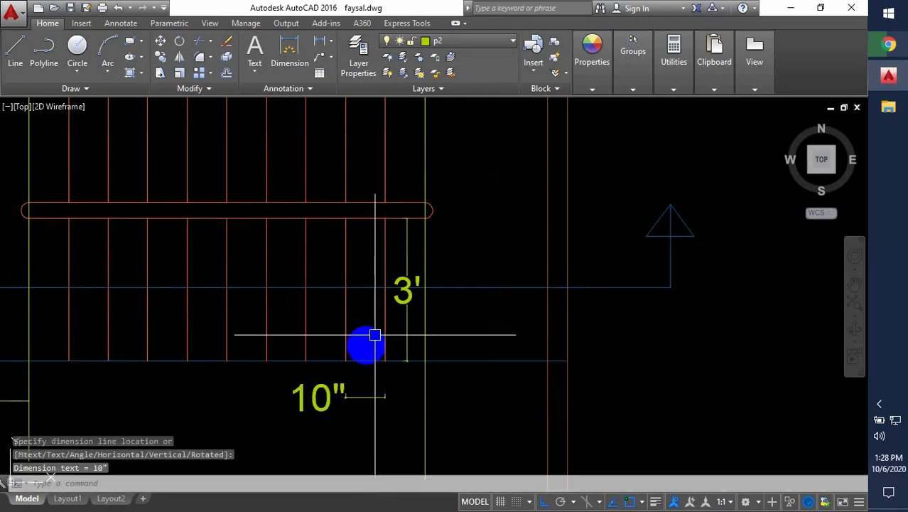
# Compare the plan's new tread dimension with the tread dimension in the section, including the tread lines of both flights
pyautogui.scroll(-3, 365, 420)
pyautogui.scroll(2, 366, 167)
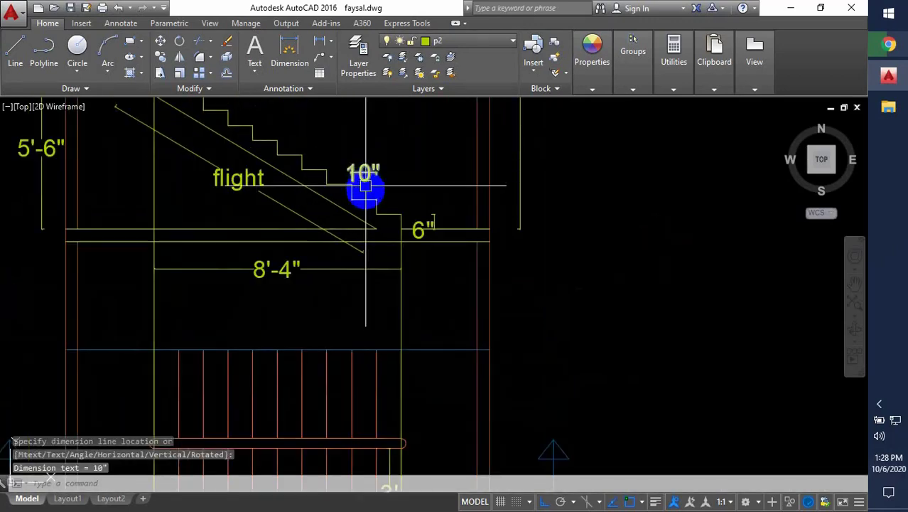
pyautogui.scroll(2, 364, 192)
pyautogui.scroll(-4, 377, 185)
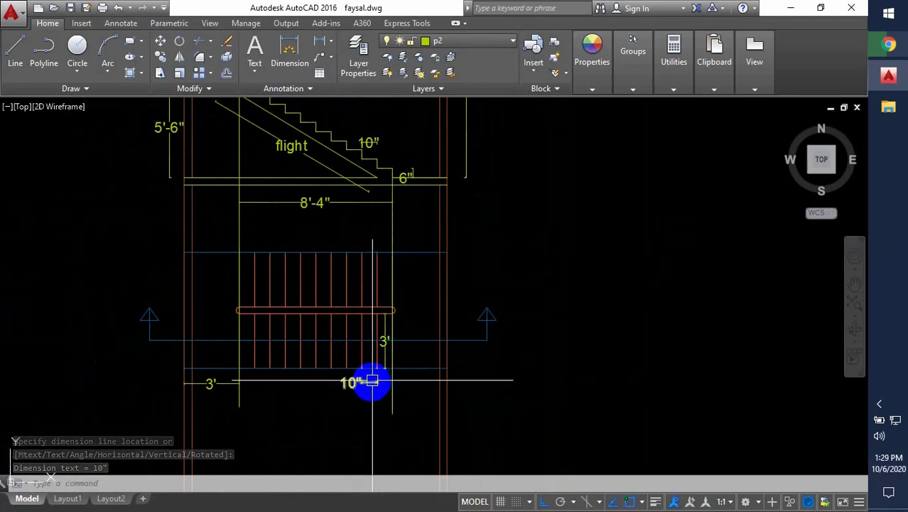
pyautogui.moveTo(394, 395)
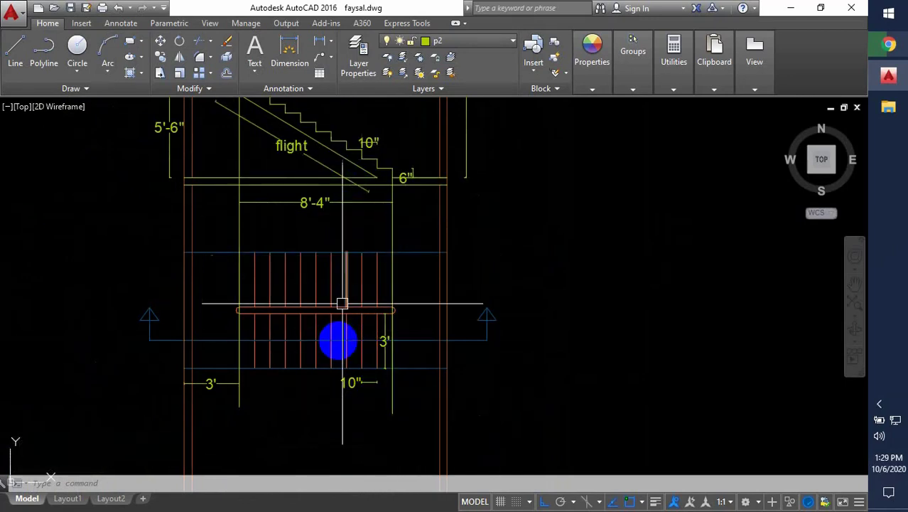
pyautogui.moveTo(333, 353)
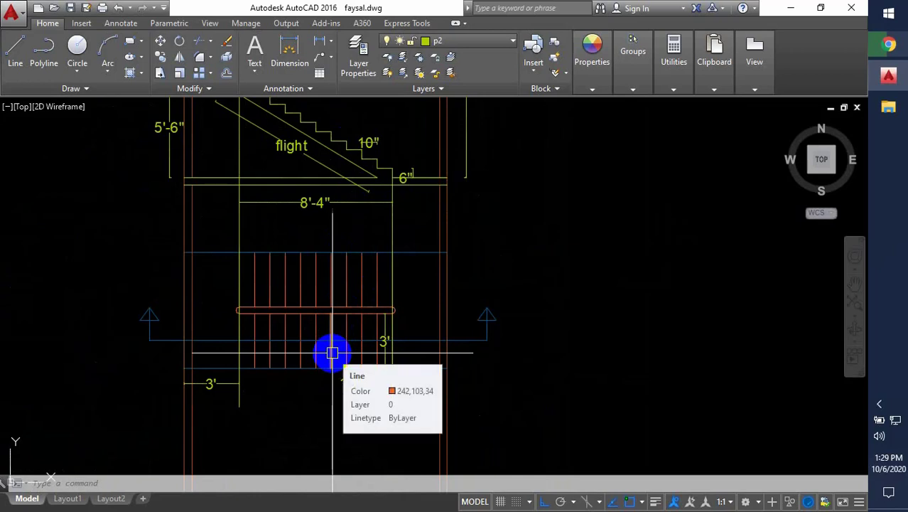
pyautogui.scroll(-4, 348, 377)
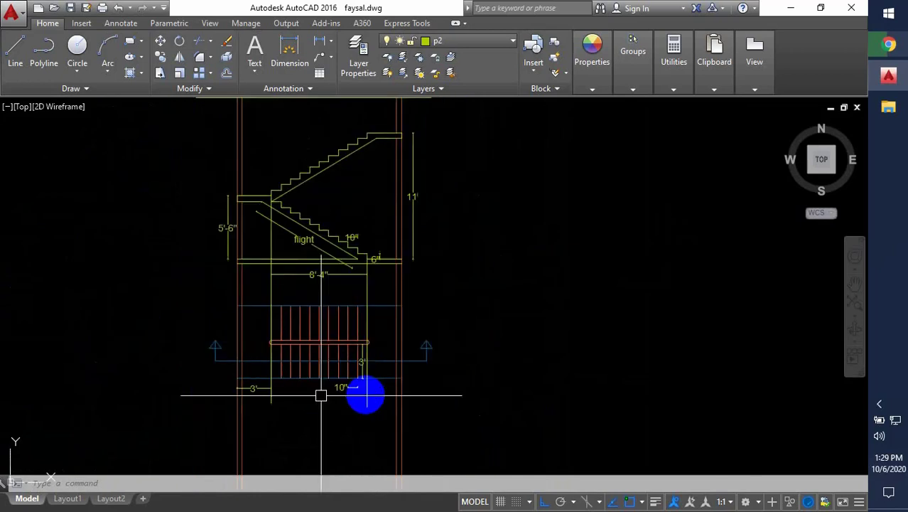
# Make the stairs layer current and draw a 3' vertical line in the empty area beside the stair plan
pyautogui.moveTo(478, 392); pyautogui.dragTo(473, 386, button='middle')
pyautogui.click(484, 44)
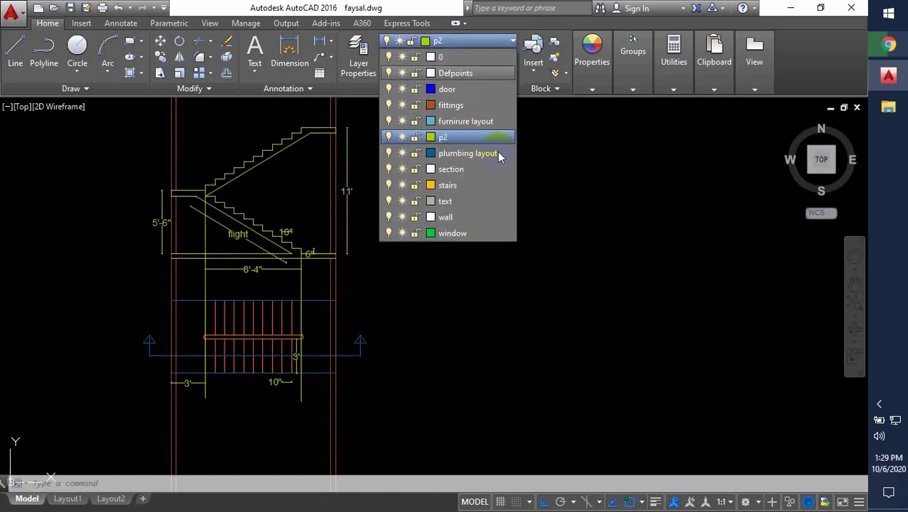
pyautogui.click(470, 185)
pyautogui.moveTo(573, 287); pyautogui.dragTo(561, 286, button='middle')
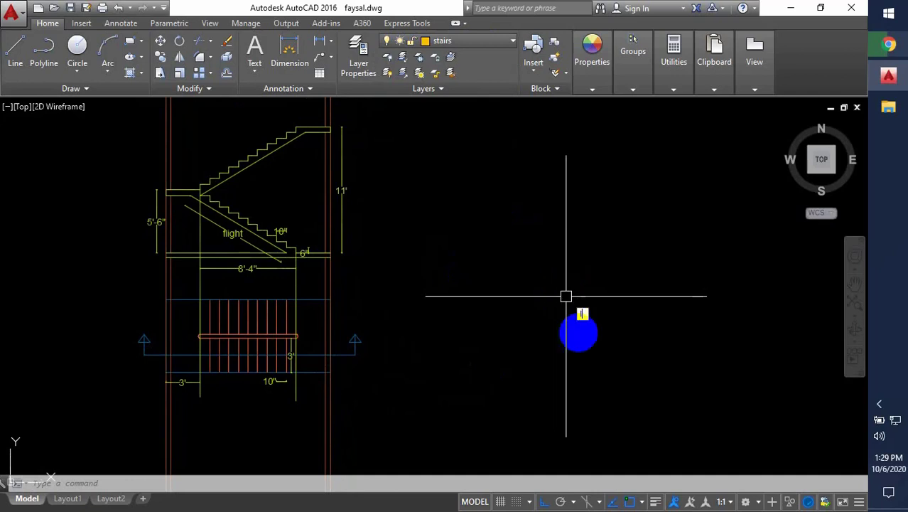
pyautogui.press('l')
pyautogui.press('Return')
pyautogui.click(601, 378)
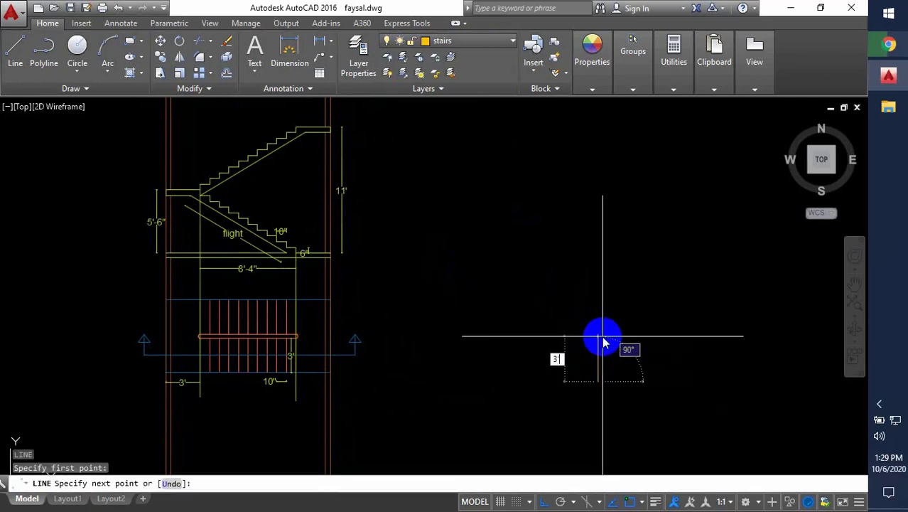
pyautogui.write("3'")
pyautogui.press('Return')
pyautogui.press('Escape')
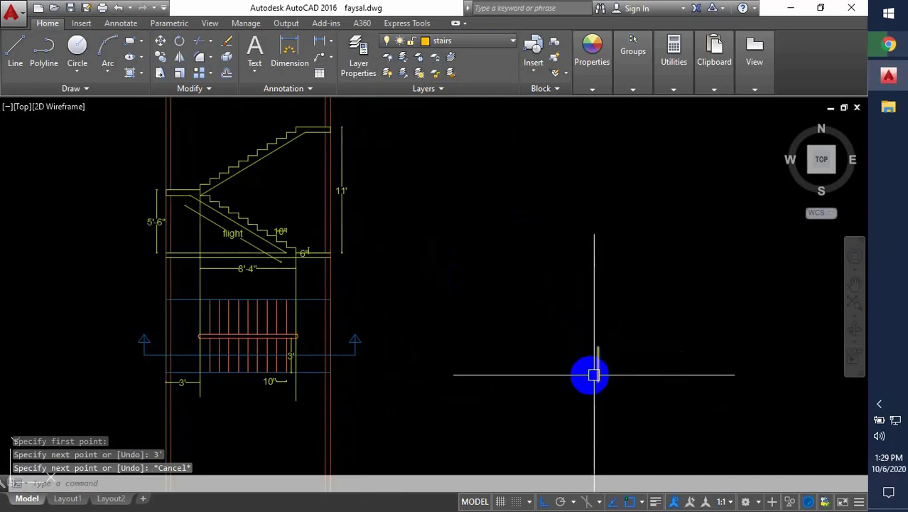
# Examine how both flights meet at the mid landing in the section and how their treads relate to the plan
pyautogui.moveTo(376, 348)
pyautogui.mouseDown(button='middle')
pyautogui.moveTo(419, 361)
pyautogui.moveTo(414, 349)
pyautogui.mouseUp(button='middle')
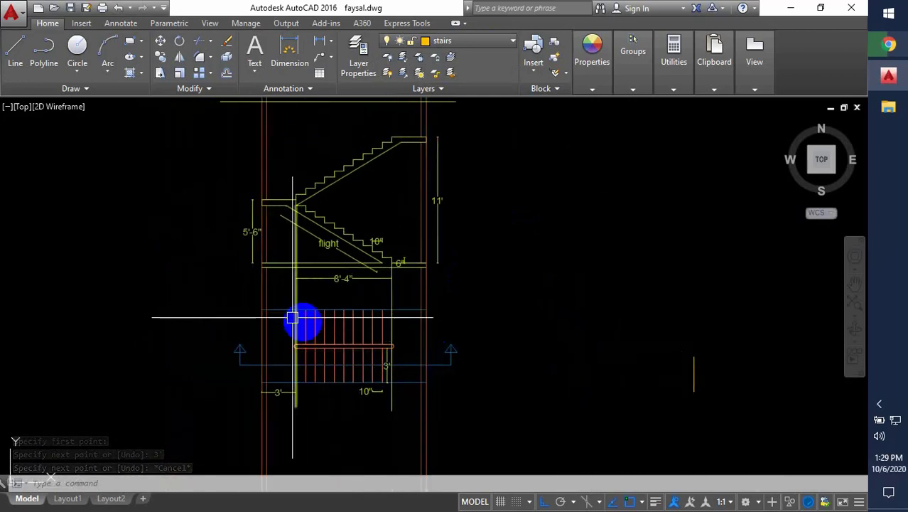
pyautogui.moveTo(292, 317); pyautogui.dragTo(337, 329, button='middle')
pyautogui.scroll(2, 312, 247)
pyautogui.moveTo(463, 320); pyautogui.dragTo(403, 229, button='middle')
pyautogui.scroll(-2, 423, 348)
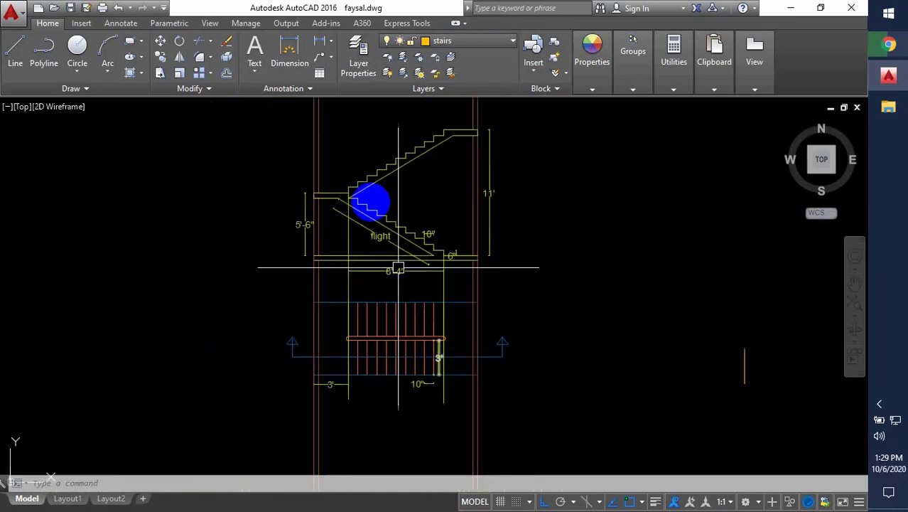
pyautogui.scroll(2, 362, 192)
pyautogui.scroll(2, 346, 207)
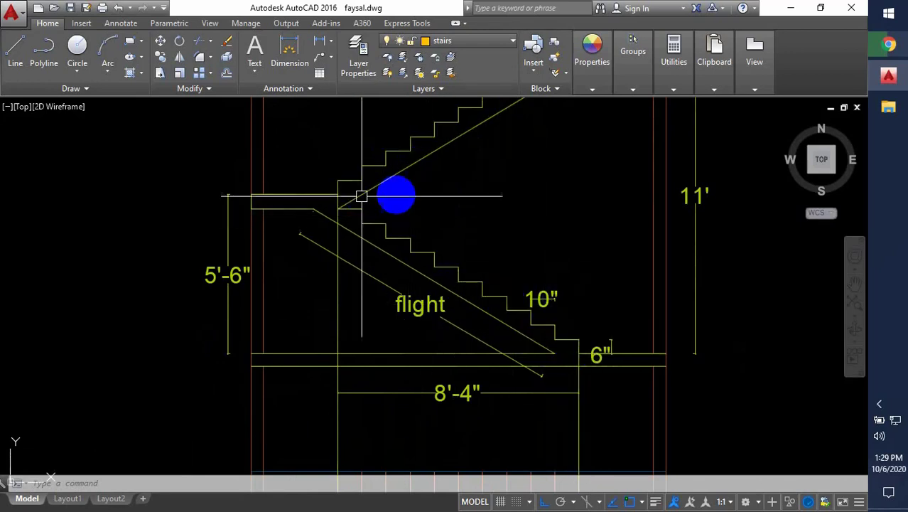
pyautogui.scroll(-2, 377, 283)
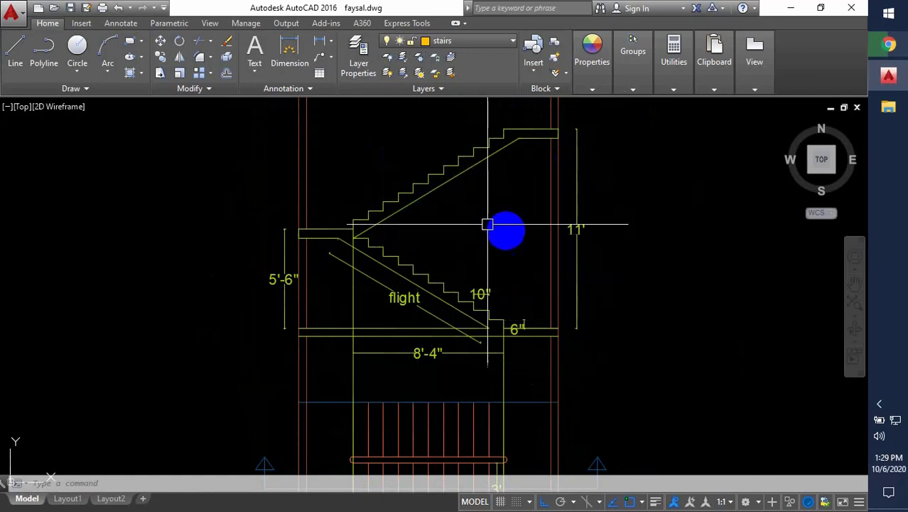
pyautogui.scroll(-2, 349, 242)
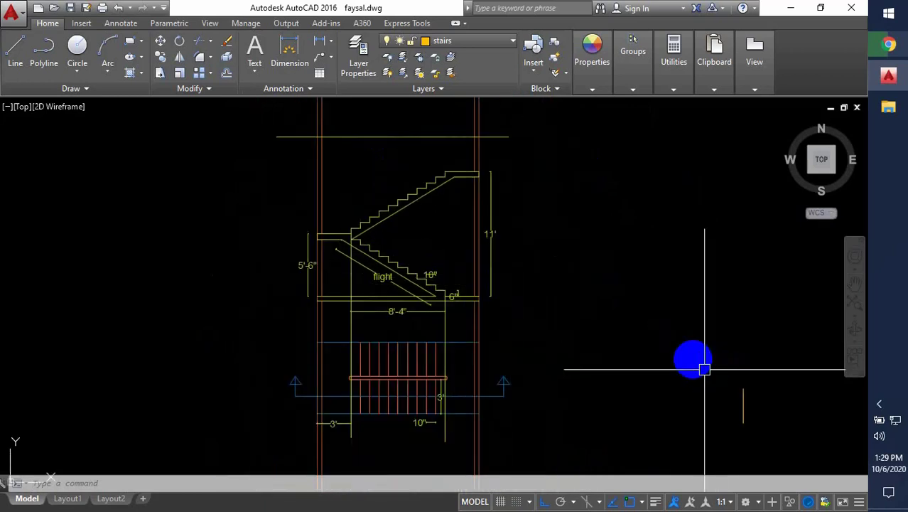
pyautogui.moveTo(703, 367); pyautogui.dragTo(689, 339, button='middle')
pyautogui.moveTo(703, 392); pyautogui.dragTo(685, 375, button='middle')
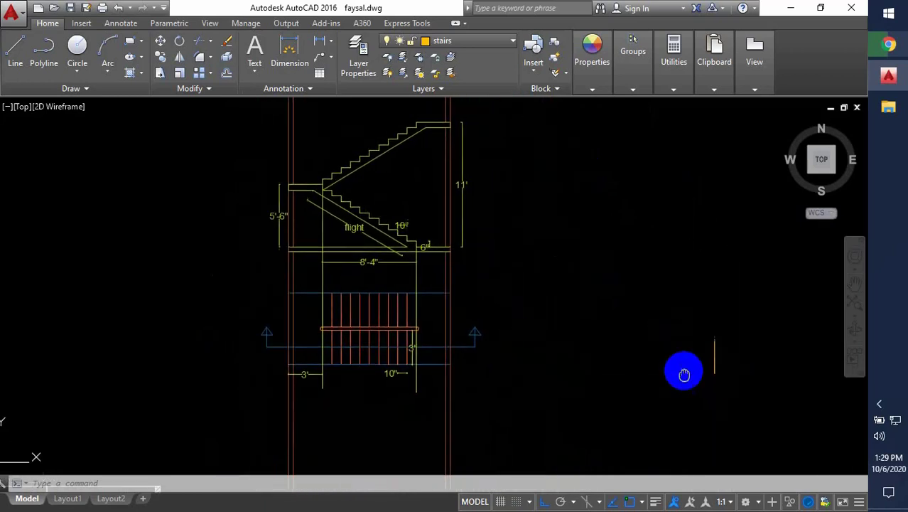
# Examine the lower flight's first riser at the floor line and its projection into the plan, along with the floor height dimension
pyautogui.scroll(2, 302, 243)
pyautogui.moveTo(361, 257); pyautogui.dragTo(364, 241, button='middle')
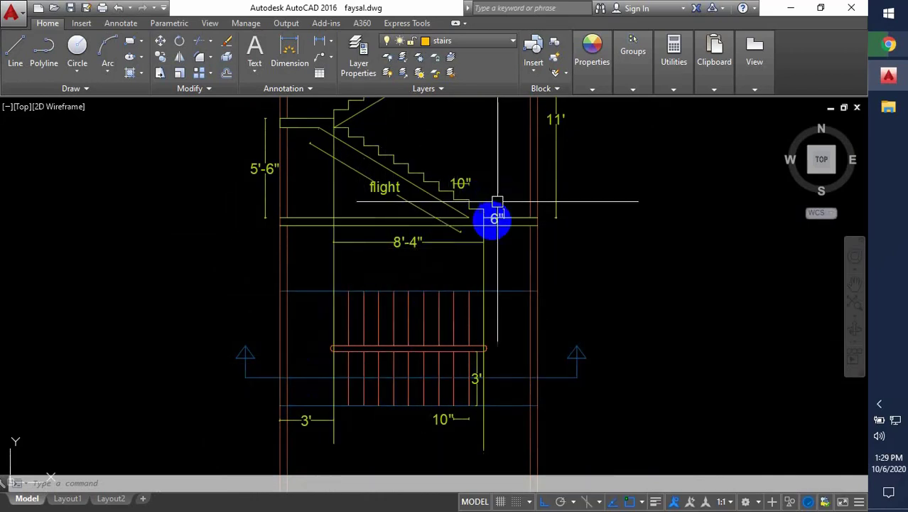
pyautogui.scroll(3, 493, 218)
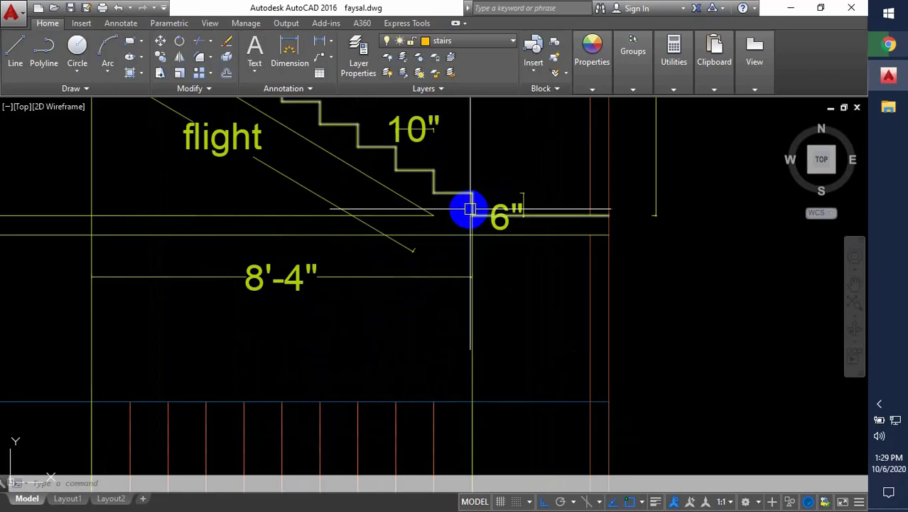
pyautogui.scroll(-3, 469, 284)
pyautogui.scroll(3, 480, 235)
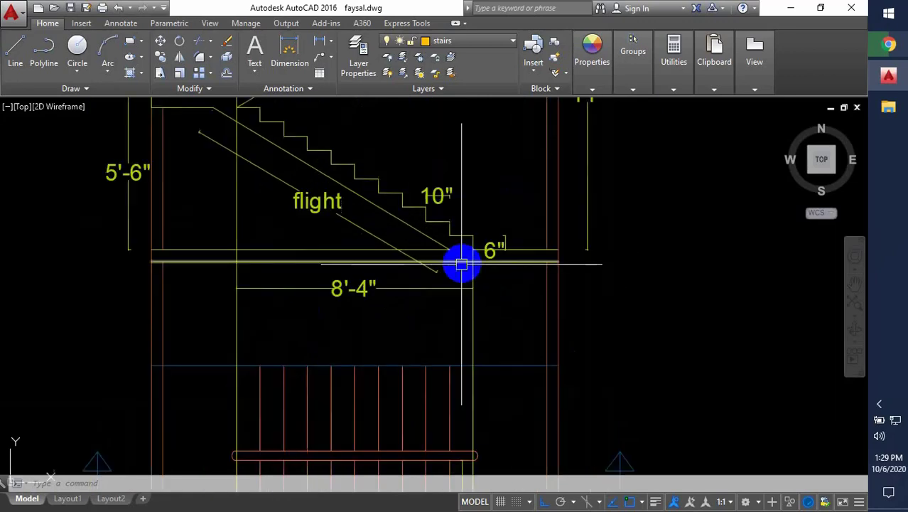
pyautogui.scroll(-3, 489, 240)
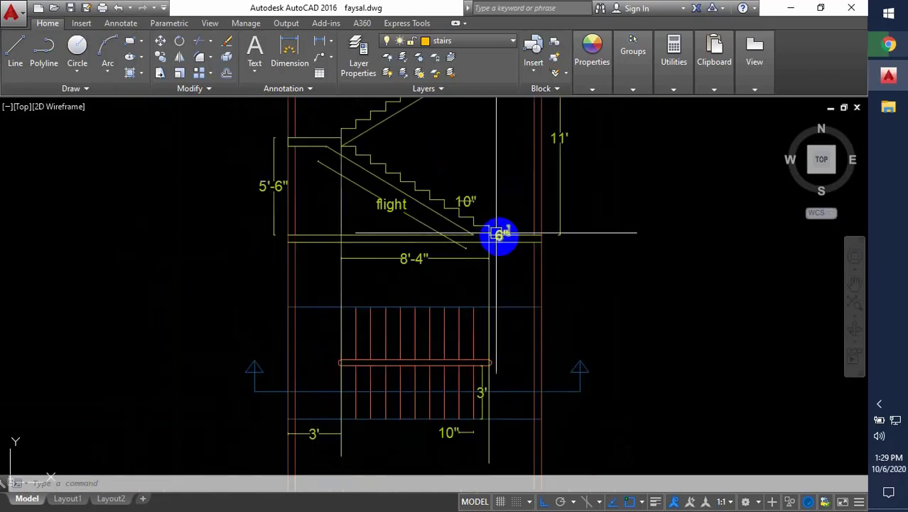
pyautogui.scroll(3, 490, 238)
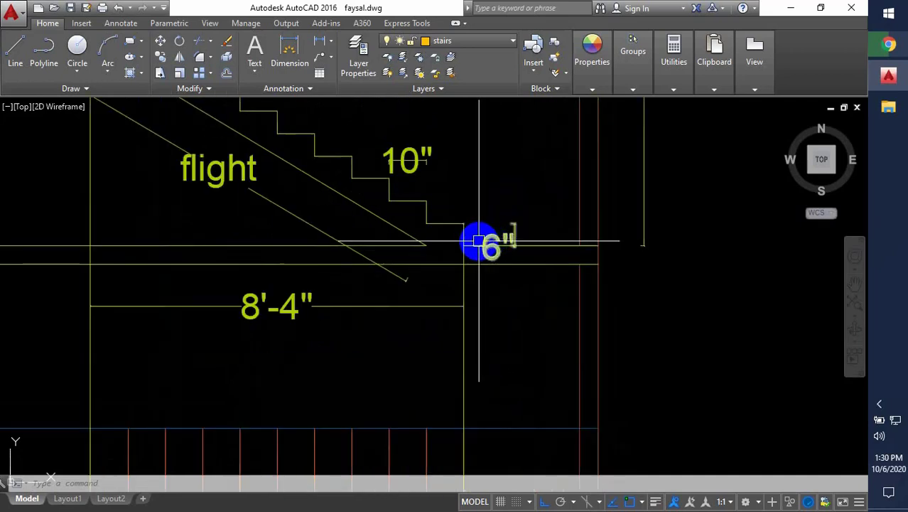
pyautogui.scroll(-3, 490, 271)
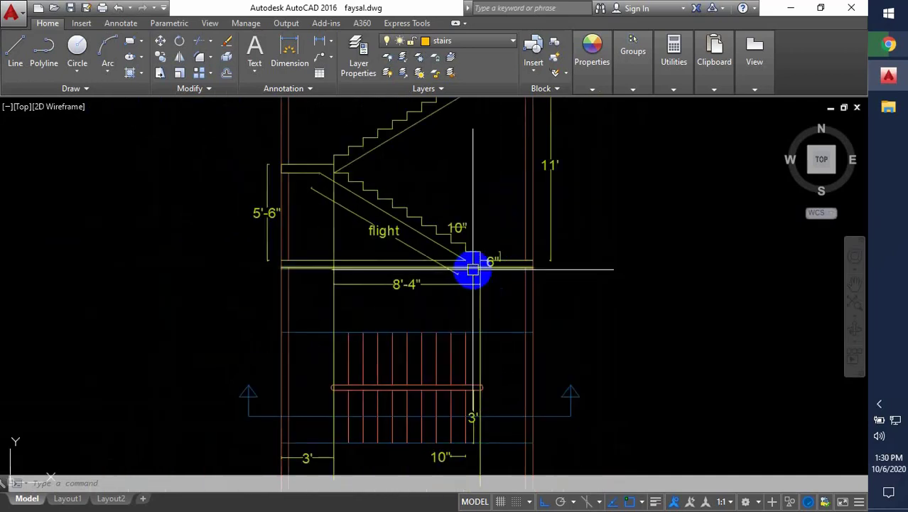
pyautogui.moveTo(473, 269); pyautogui.dragTo(451, 316, button='middle')
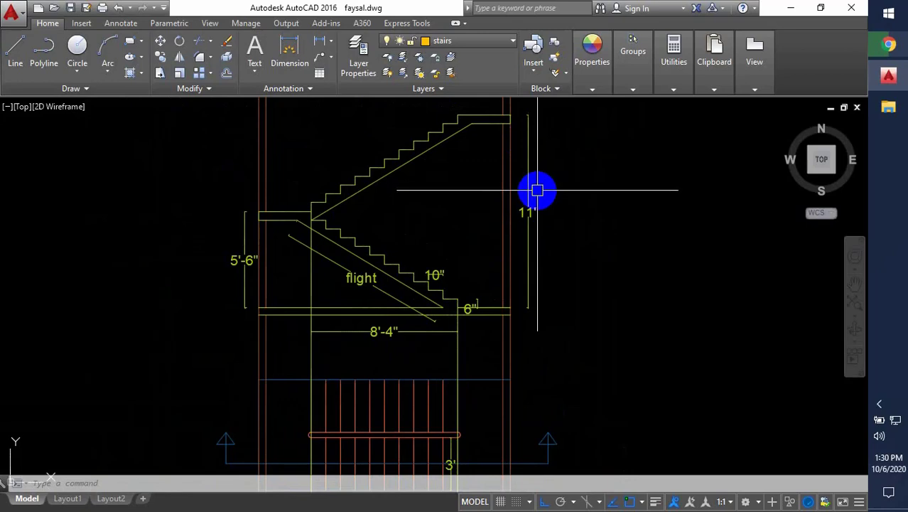
pyautogui.scroll(-3, 475, 199)
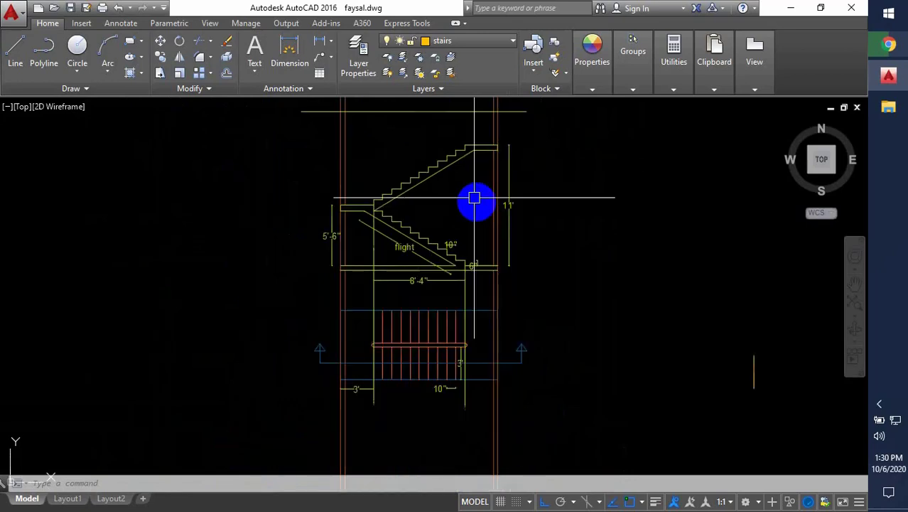
# Offset the 3' line repeatedly to the left at 10" spacing to make nine more tread lines
pyautogui.scroll(3, 552, 272)
pyautogui.moveTo(511, 297); pyautogui.dragTo(587, 294, button='middle')
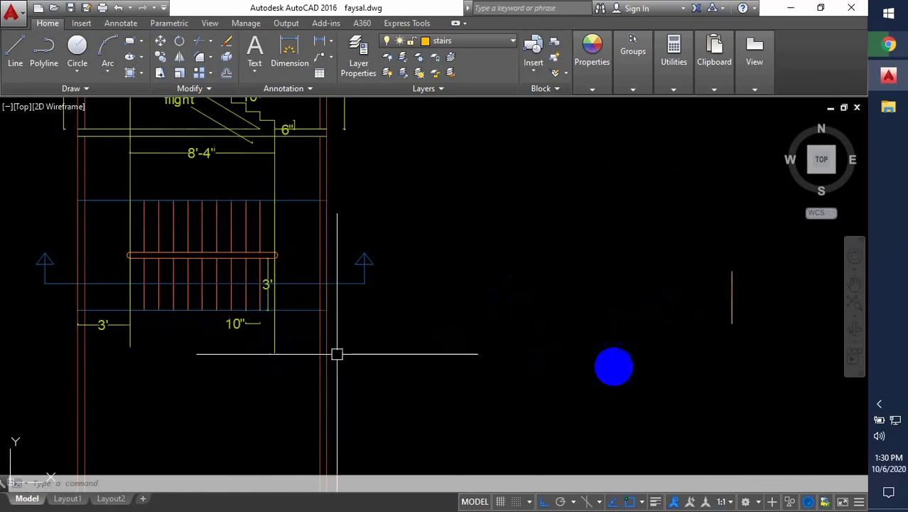
pyautogui.moveTo(663, 340); pyautogui.dragTo(596, 344, button='middle')
pyautogui.write('o')
pyautogui.press('Return')
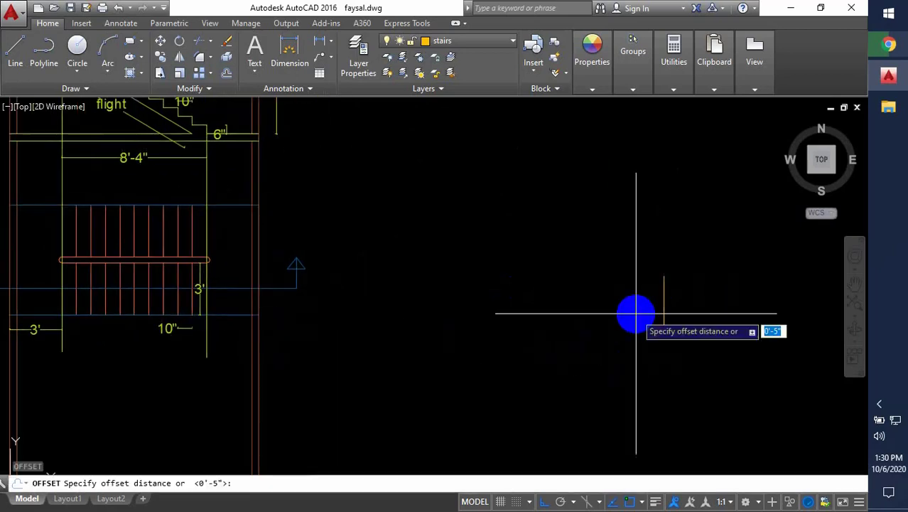
pyautogui.write('10')
pyautogui.press('Return')
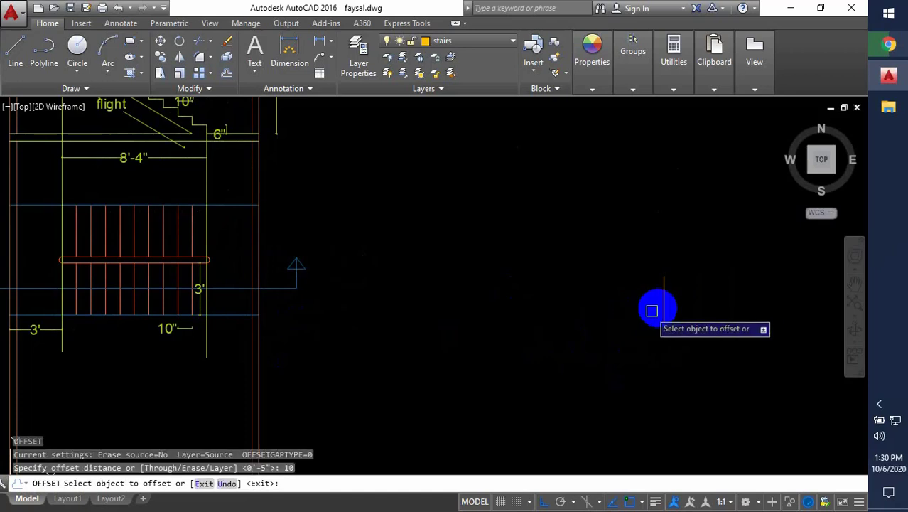
pyautogui.click(664, 314)
pyautogui.click(601, 315)
pyautogui.click(646, 314)
pyautogui.click(616, 322)
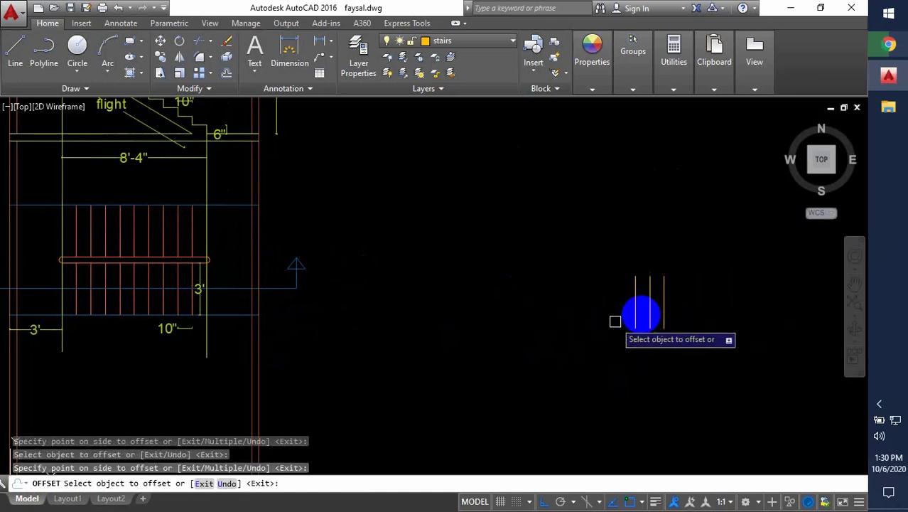
pyautogui.click(637, 313)
pyautogui.click(607, 316)
pyautogui.click(621, 314)
pyautogui.click(574, 316)
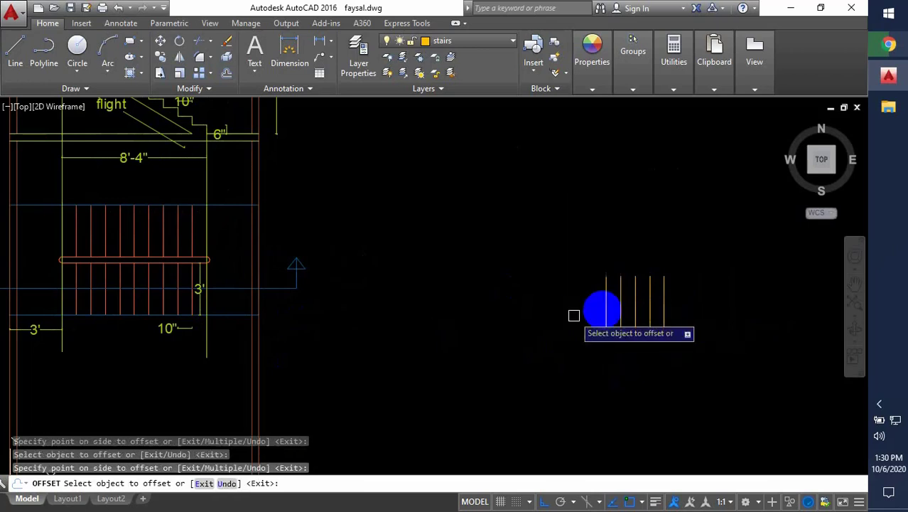
pyautogui.click(605, 310)
pyautogui.click(588, 315)
pyautogui.click(591, 315)
pyautogui.click(575, 315)
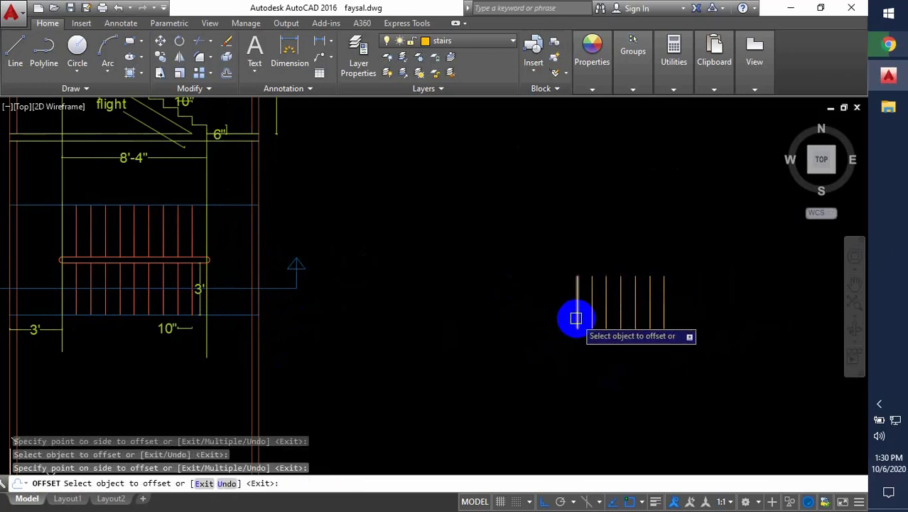
pyautogui.click(577, 314)
pyautogui.click(538, 315)
pyautogui.click(563, 314)
pyautogui.click(538, 317)
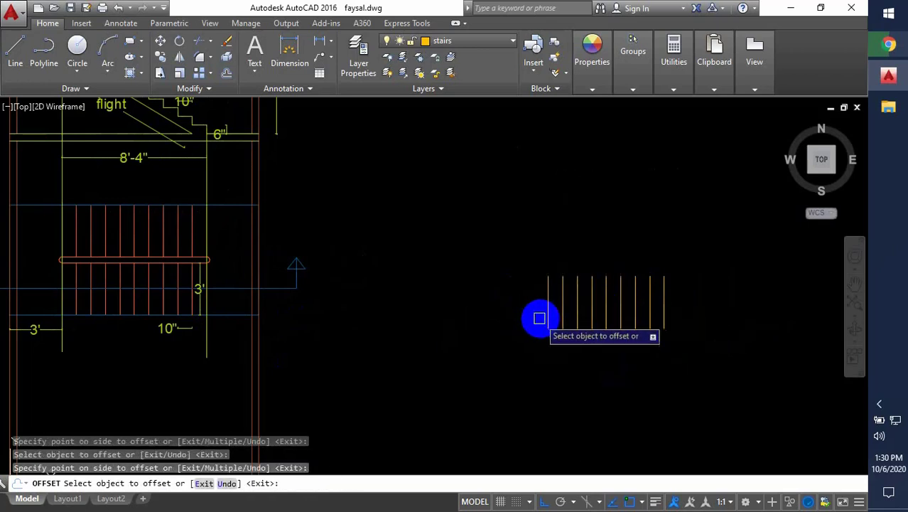
pyautogui.click(548, 315)
pyautogui.click(523, 315)
pyautogui.press('Escape')
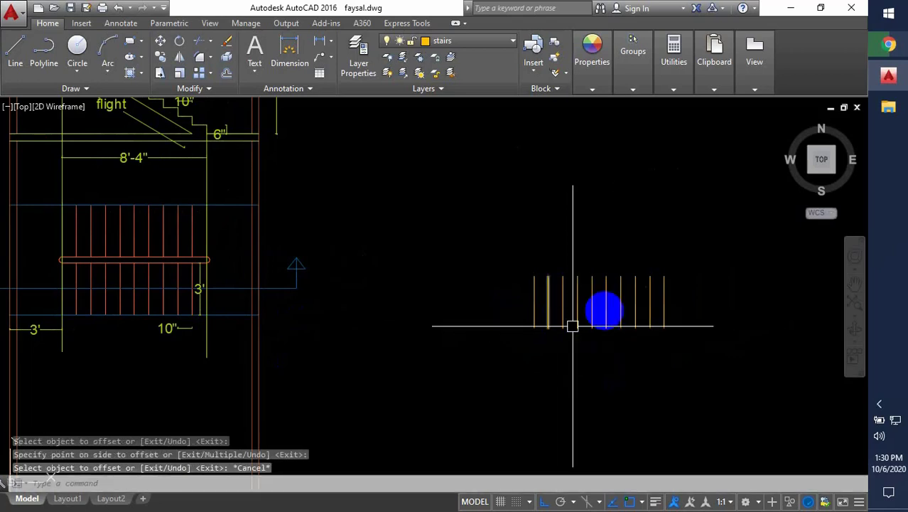
# Compare the new set of tread lines with the treads of the existing stair plan
pyautogui.scroll(4, 640, 292)
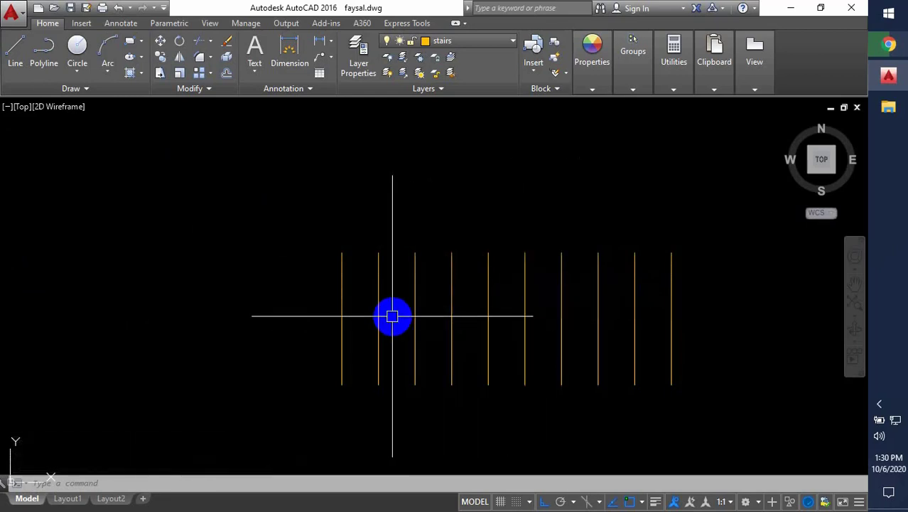
pyautogui.scroll(-4, 476, 319)
pyautogui.moveTo(476, 319); pyautogui.dragTo(581, 332, button='middle')
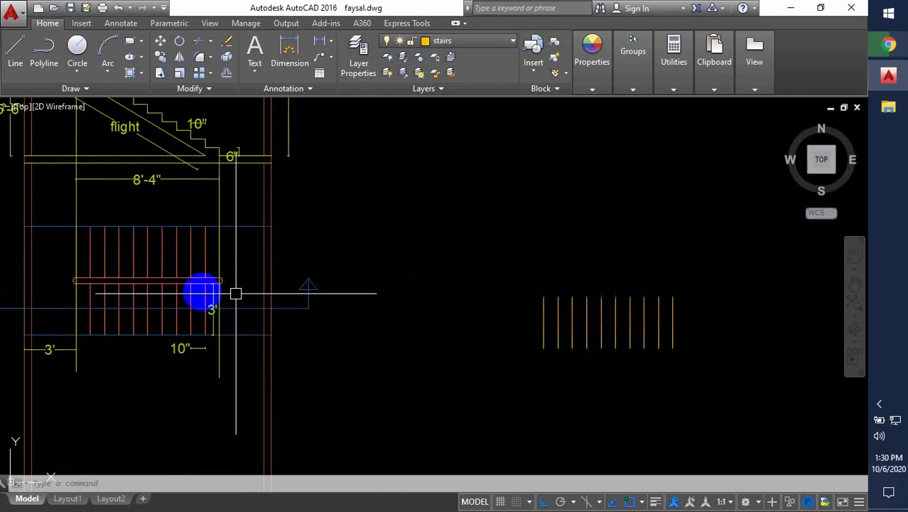
pyautogui.moveTo(209, 292); pyautogui.dragTo(482, 313, button='middle')
pyautogui.scroll(2, 399, 306)
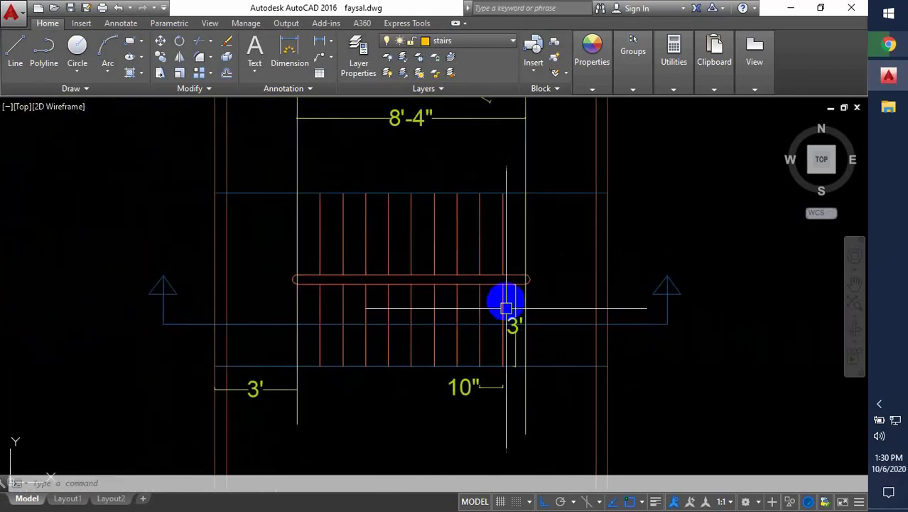
pyautogui.scroll(2, 505, 255)
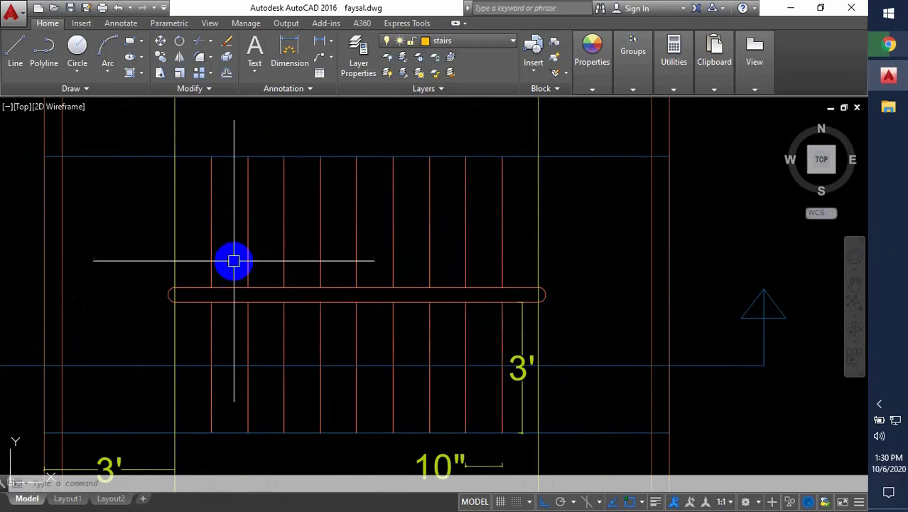
pyautogui.scroll(-5, 239, 297)
pyautogui.scroll(2, 528, 335)
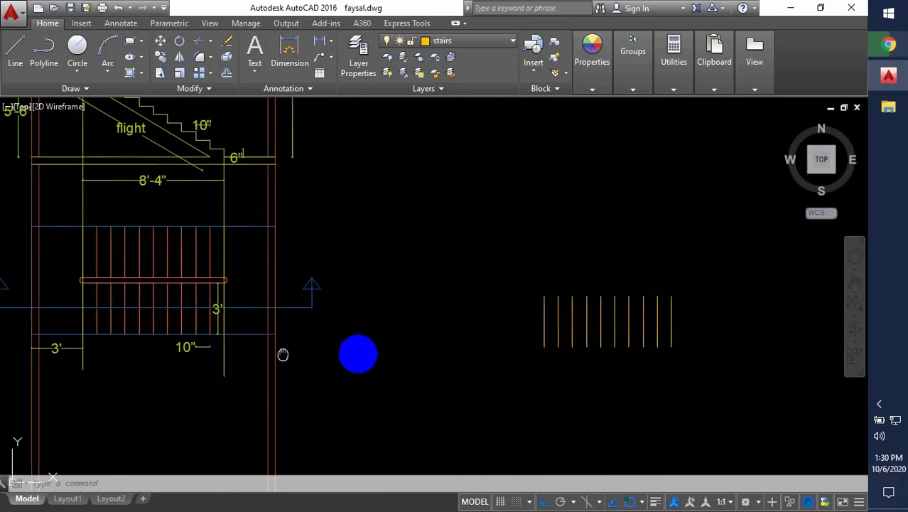
pyautogui.moveTo(212, 291); pyautogui.dragTo(308, 289, button='middle')
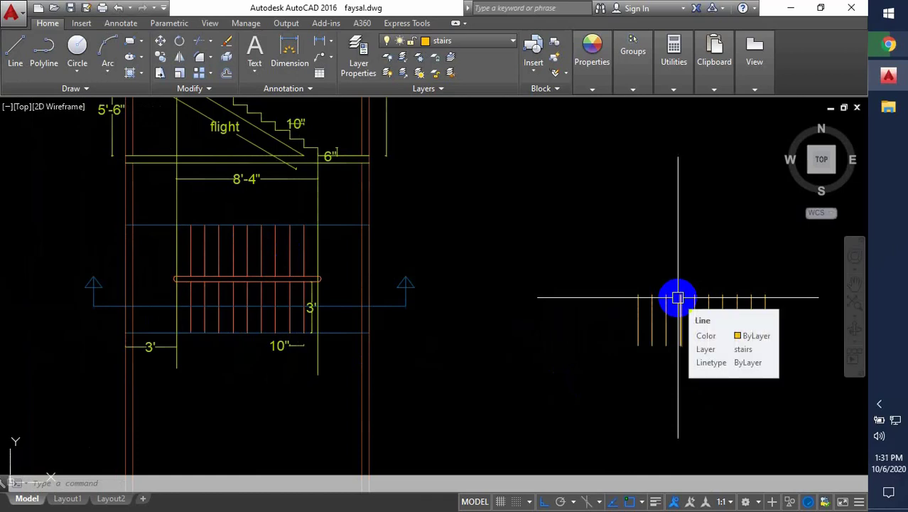
# Draw a horizontal line joining the lower ends of the first and last new tread lines
pyautogui.moveTo(704, 323); pyautogui.dragTo(509, 371, button='middle')
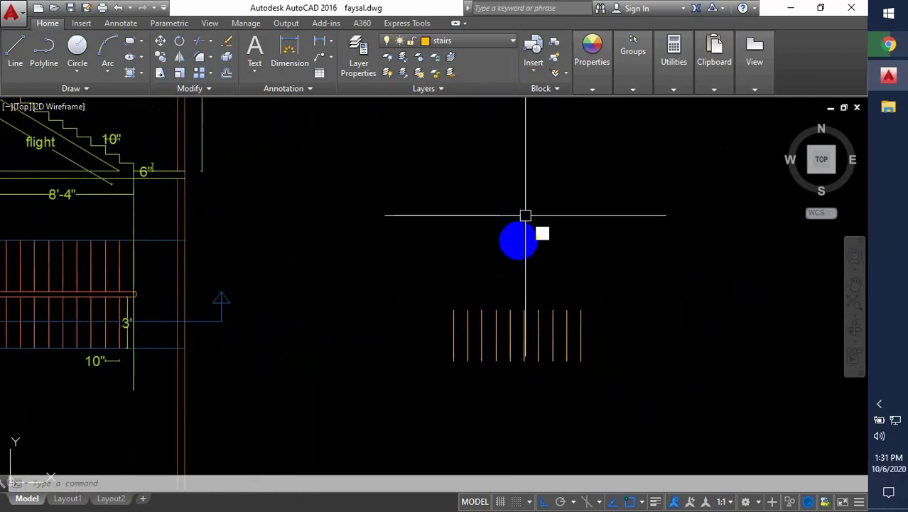
pyautogui.write('l')
pyautogui.press('Return')
pyautogui.click(453, 361)
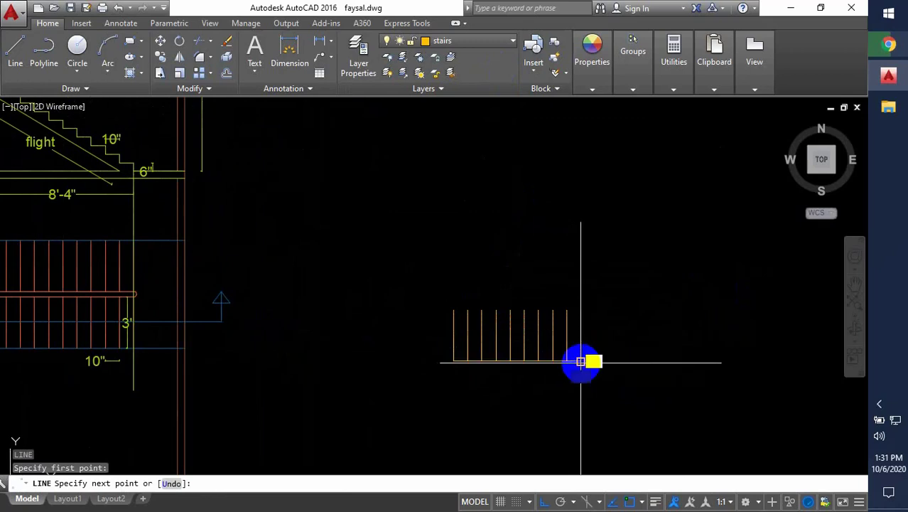
pyautogui.press('Escape')
# Check the landing width in the existing plan and extend the new baseline by 3' at both ends
pyautogui.moveTo(371, 371); pyautogui.dragTo(440, 371, button='middle')
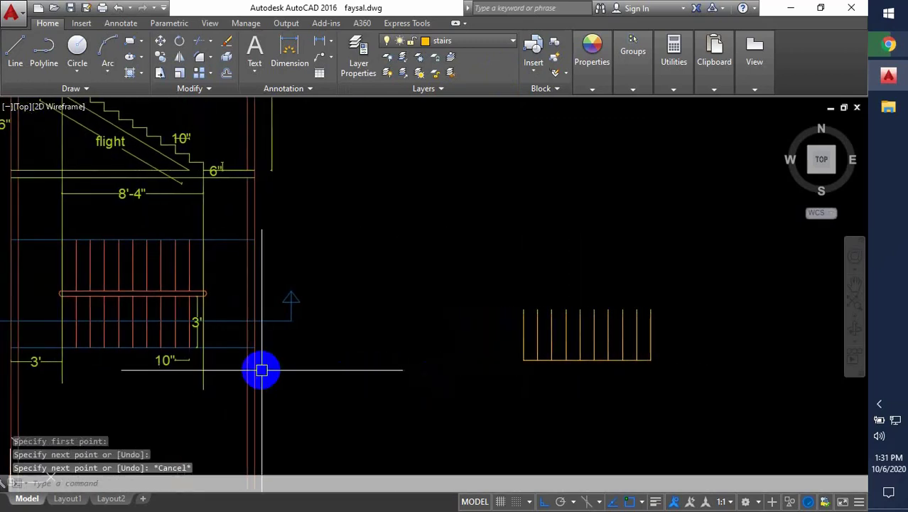
pyautogui.moveTo(262, 369)
pyautogui.mouseDown(button='middle')
pyautogui.moveTo(427, 363)
pyautogui.moveTo(326, 358)
pyautogui.mouseUp(button='middle')
pyautogui.scroll(2, 277, 358)
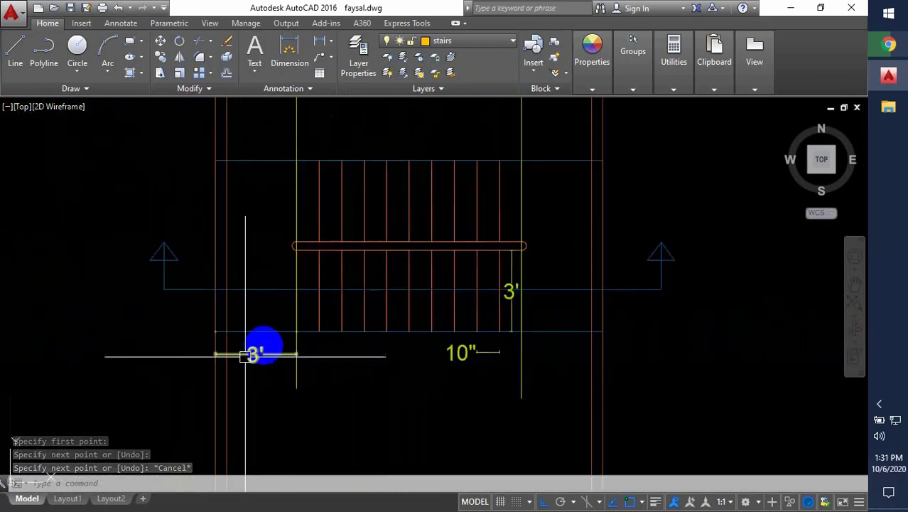
pyautogui.scroll(-2, 249, 354)
pyautogui.moveTo(497, 372); pyautogui.dragTo(321, 367, button='middle')
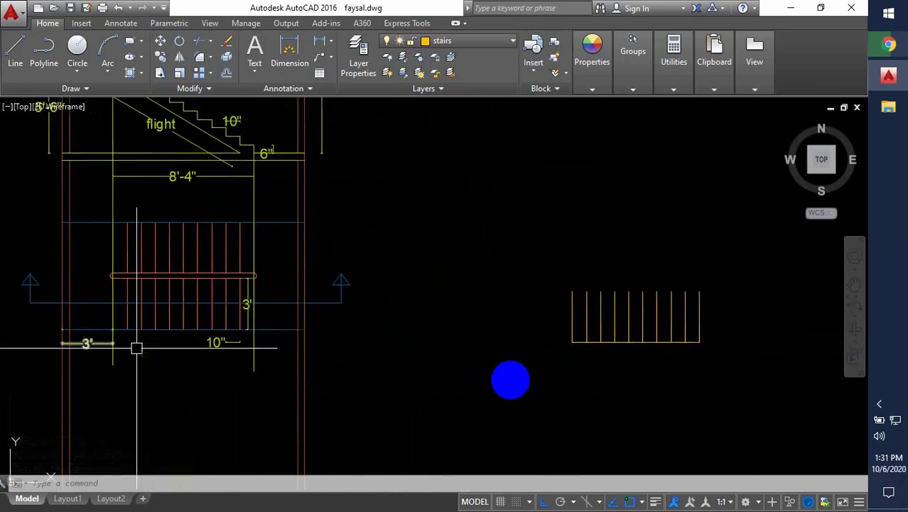
pyautogui.moveTo(545, 377); pyautogui.dragTo(386, 377, button='middle')
pyautogui.scroll(2, 546, 348)
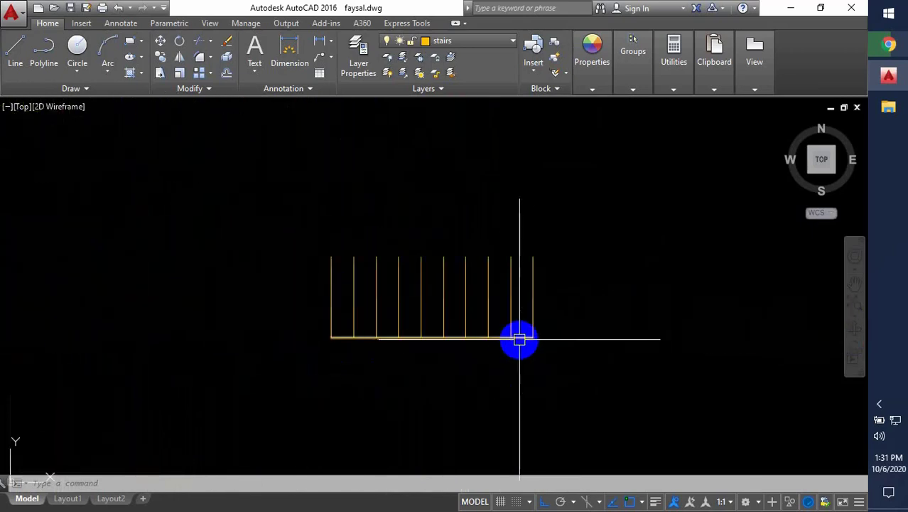
pyautogui.click(519, 339)
pyautogui.click(534, 337)
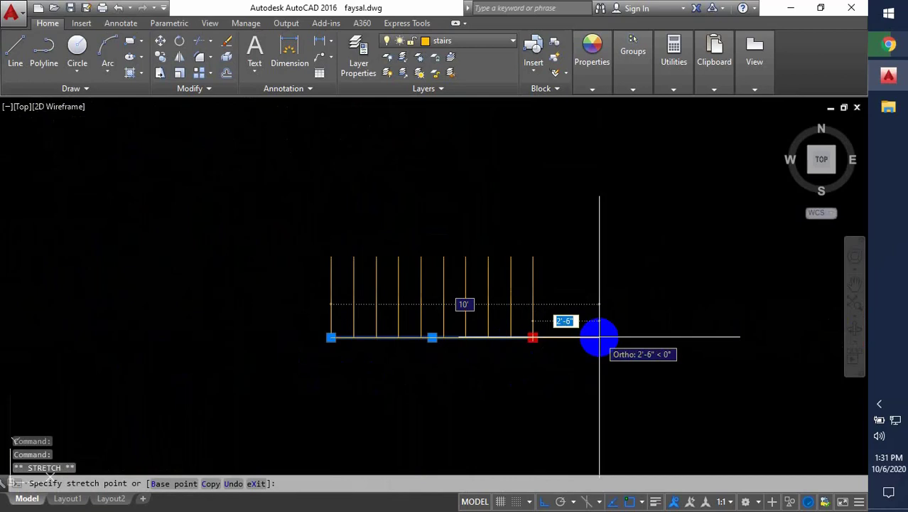
pyautogui.write("3'")
pyautogui.press('Return')
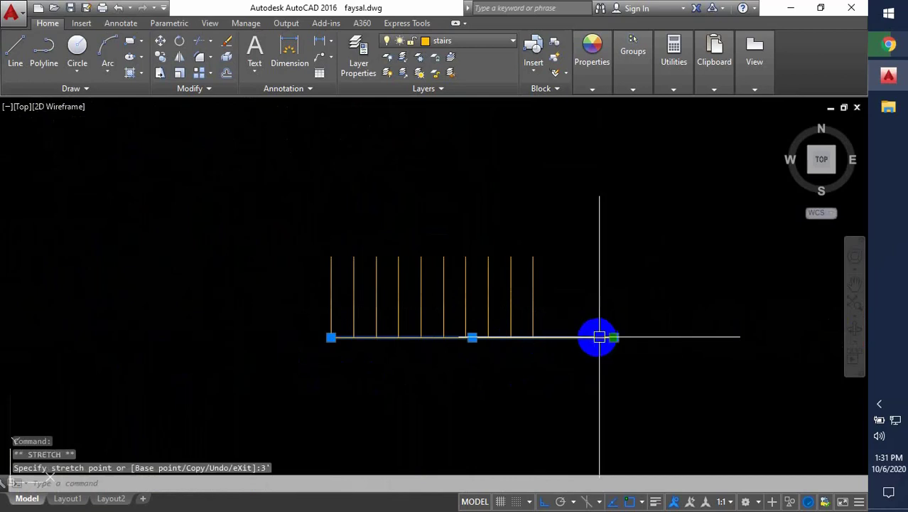
pyautogui.click(331, 338)
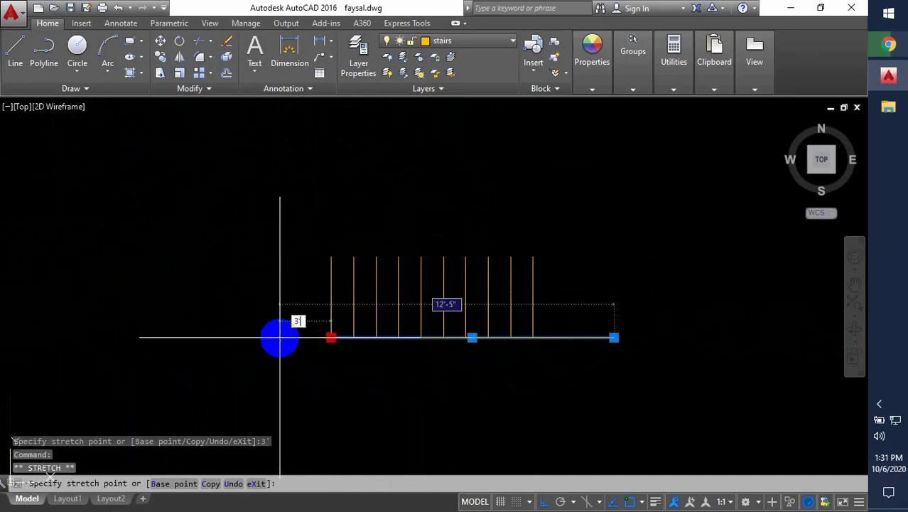
pyautogui.write('3')
pyautogui.press('Return')
pyautogui.press('Escape')
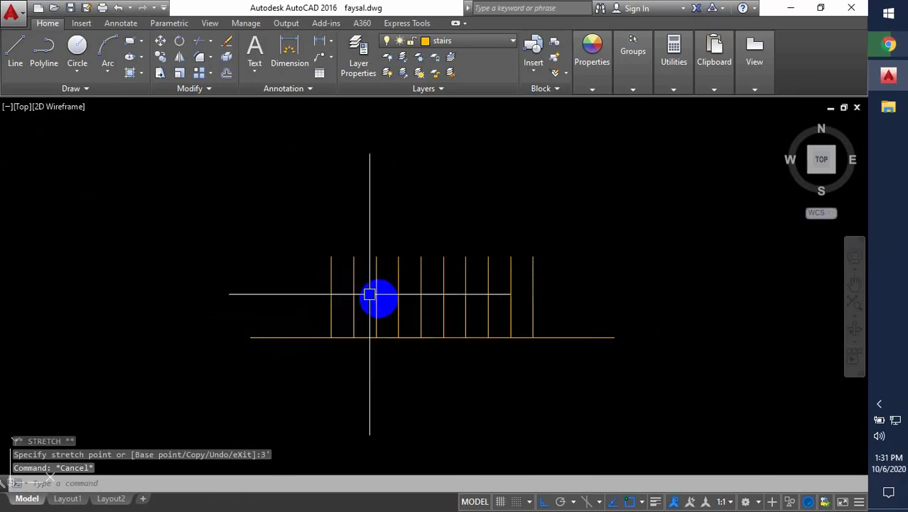
# Draw a horizontal line across the upper ends of the new tread lines, from the first to the last
pyautogui.moveTo(436, 307); pyautogui.dragTo(447, 337, button='middle')
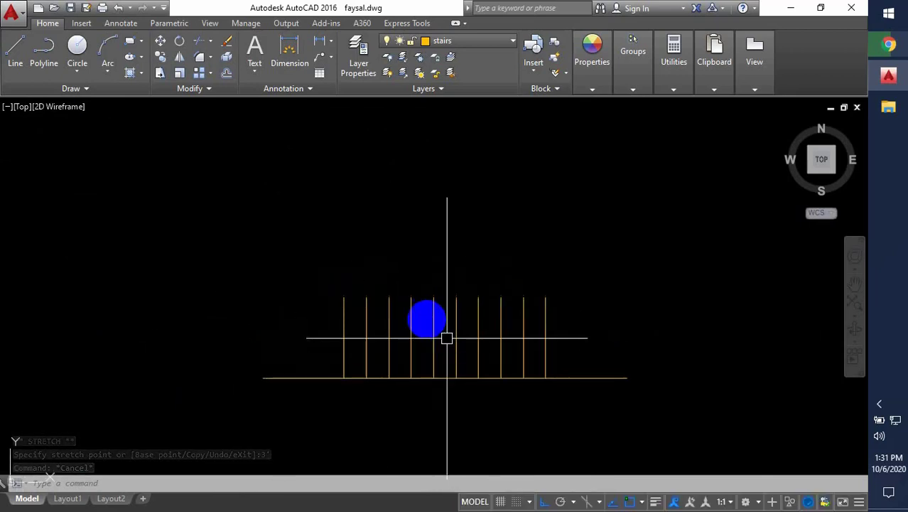
pyautogui.write('l')
pyautogui.press('Return')
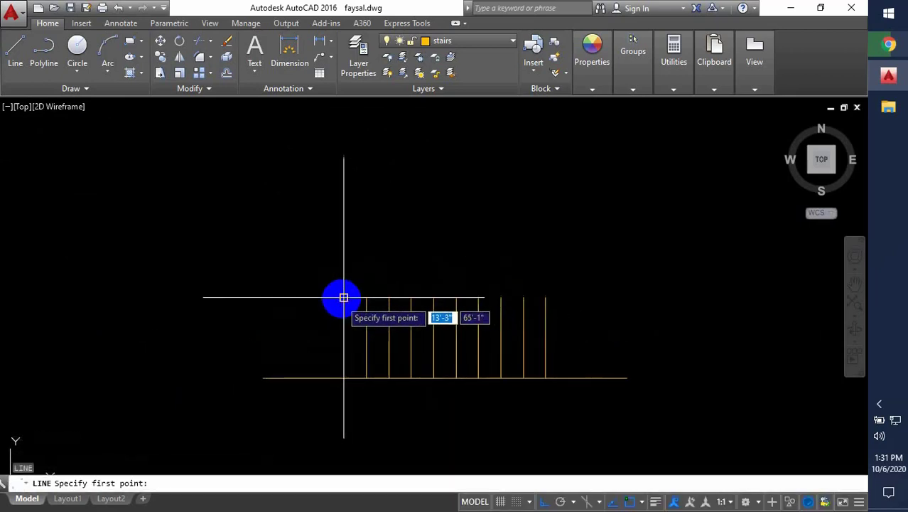
pyautogui.click(344, 298)
pyautogui.click(544, 298)
pyautogui.press('Return')
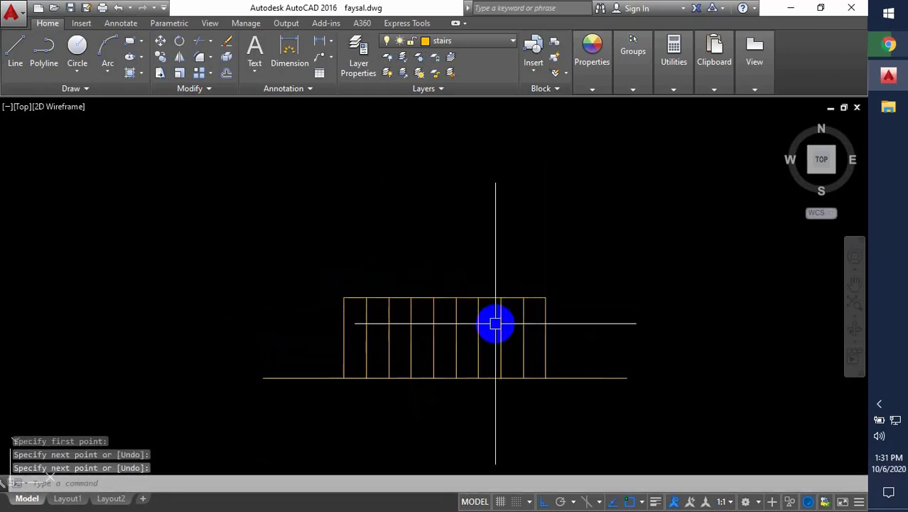
# Offset the line along the tops of the treads upward by 4"
pyautogui.write('o')
pyautogui.press('Return')
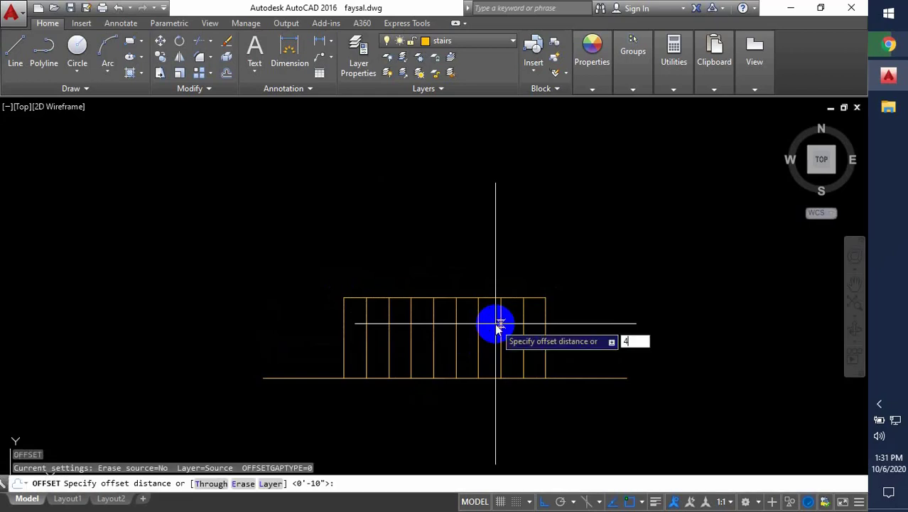
pyautogui.write('4')
pyautogui.press('Return')
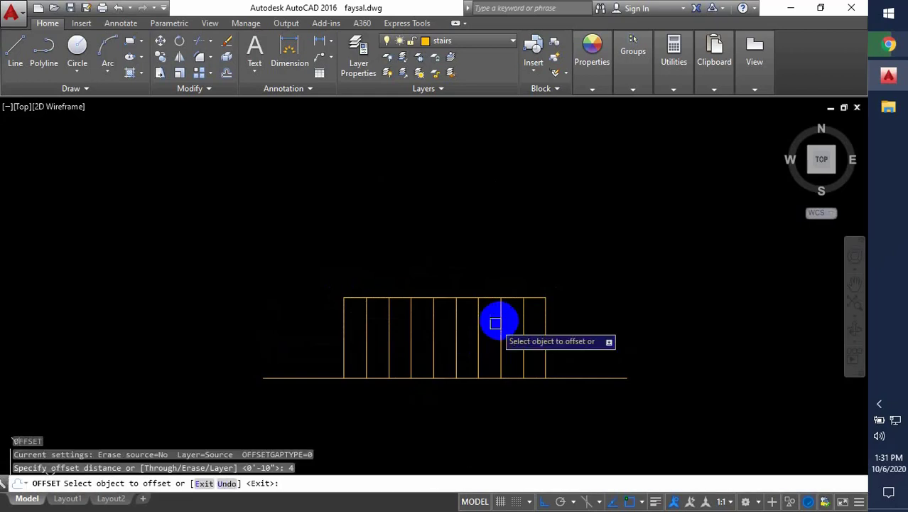
pyautogui.scroll(4, 504, 292)
pyautogui.click(513, 304)
pyautogui.click(519, 266)
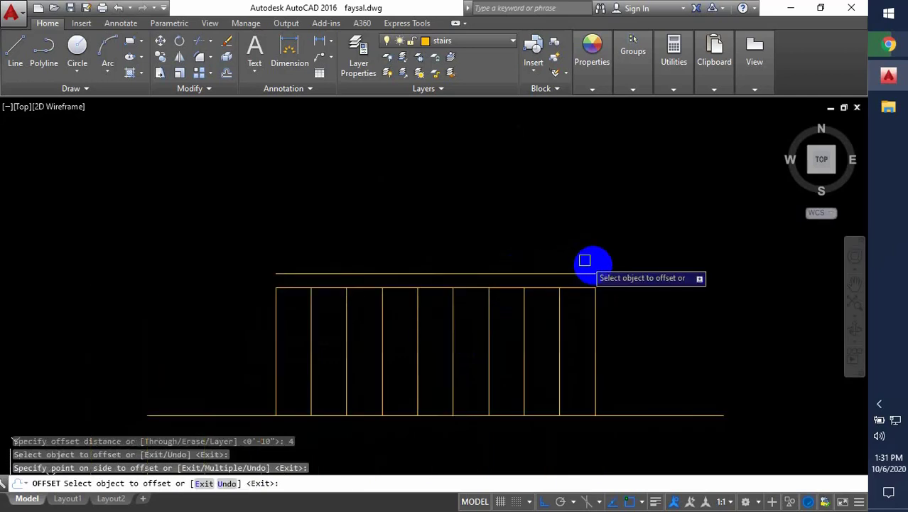
pyautogui.press('Escape')
# Fillet the right ends of the two parallel lines above the treads, with the fillet radius set to 0
pyautogui.scroll(-6, 598, 274)
pyautogui.scroll(4, 584, 264)
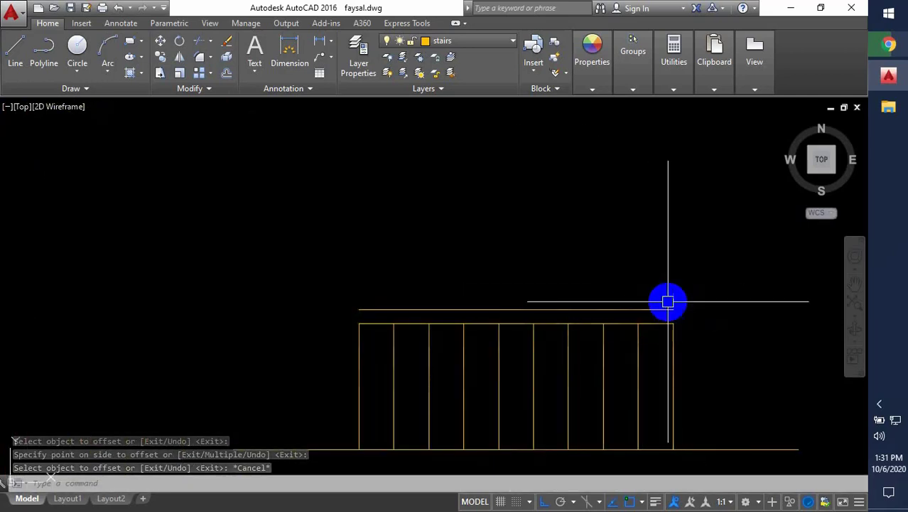
pyautogui.write('f')
pyautogui.press('Return')
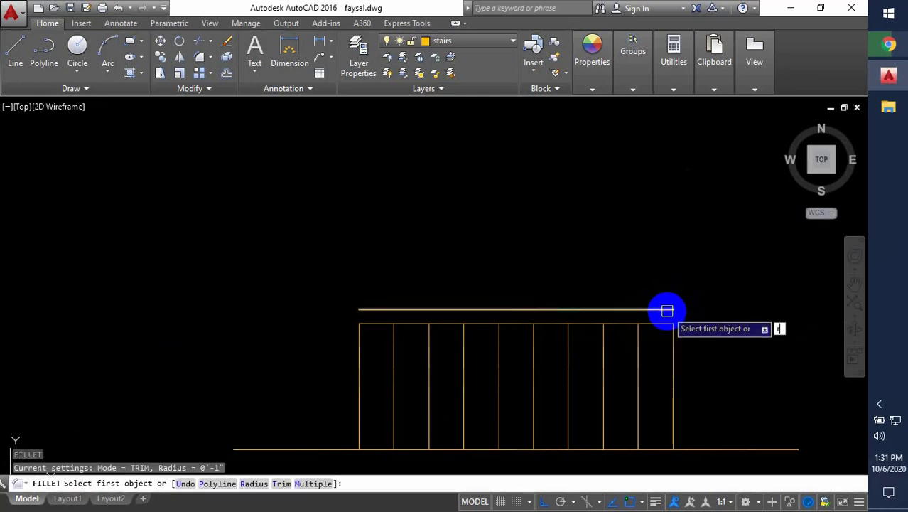
pyautogui.write('r')
pyautogui.press('Return')
pyautogui.press('Return')
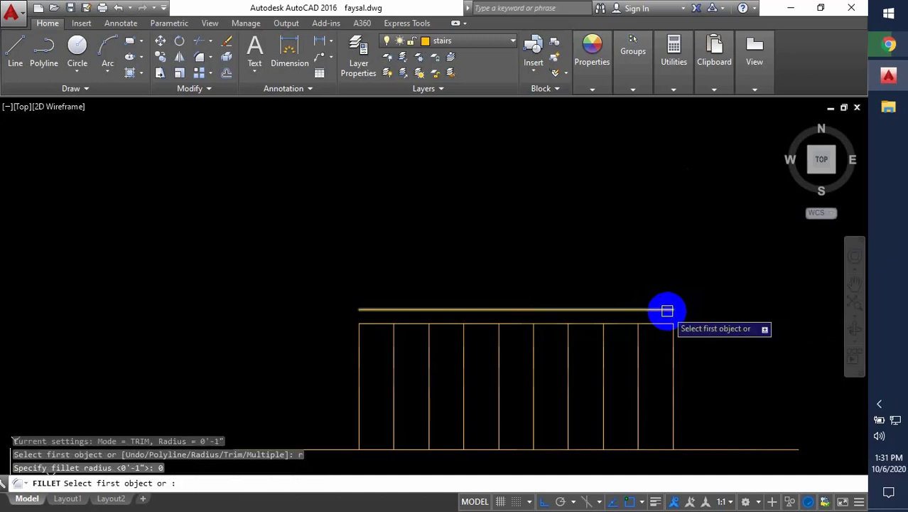
pyautogui.scroll(4, 661, 304)
pyautogui.click(690, 292)
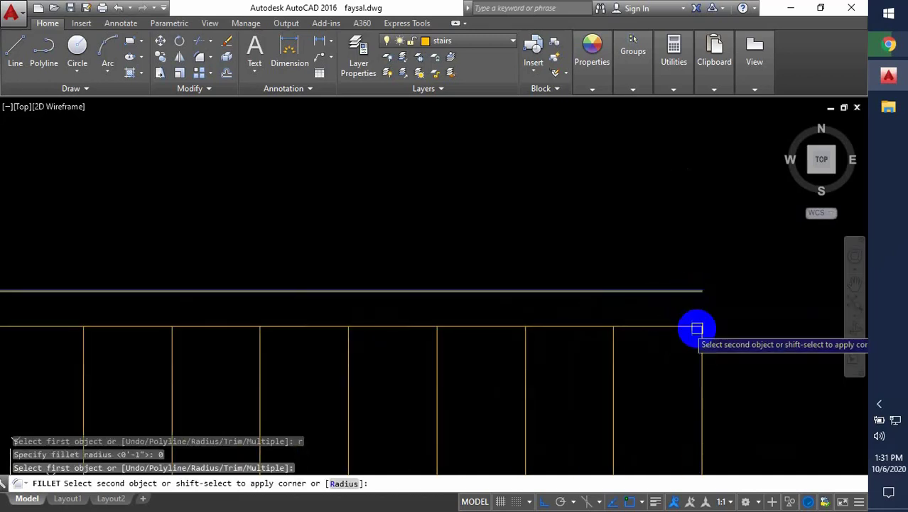
pyautogui.click(698, 328)
pyautogui.scroll(-5, 697, 313)
pyautogui.scroll(5, 695, 297)
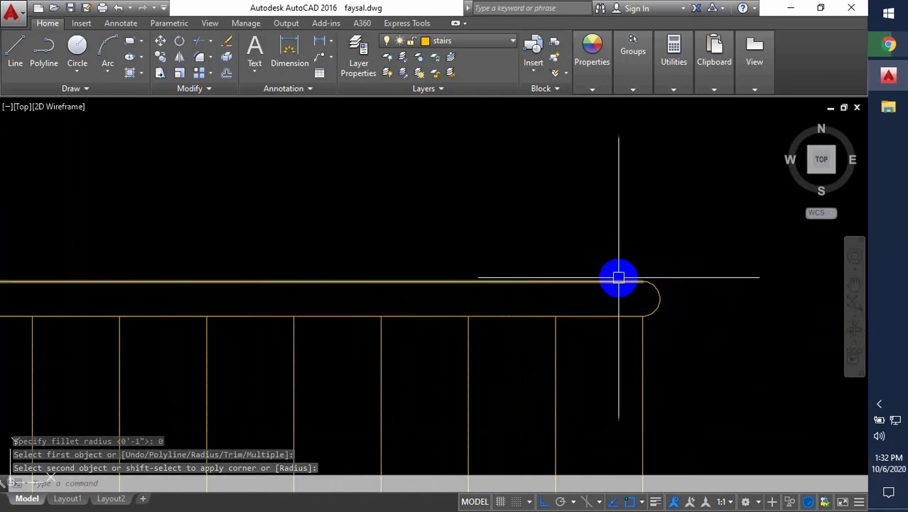
# Fillet the left ends of the two parallel lines above the treads to round off the strip
pyautogui.scroll(-3, 649, 294)
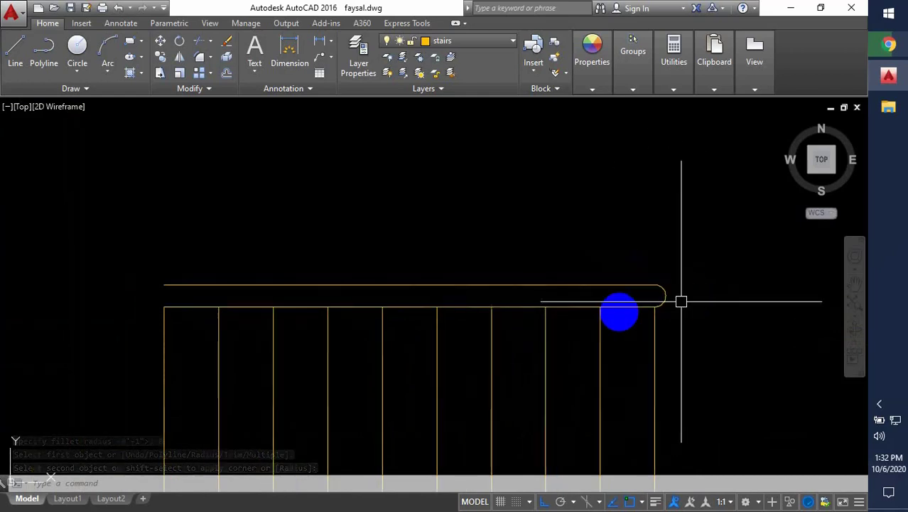
pyautogui.moveTo(444, 297); pyautogui.dragTo(545, 289, button='middle')
pyautogui.press('space')
pyautogui.scroll(2, 278, 288)
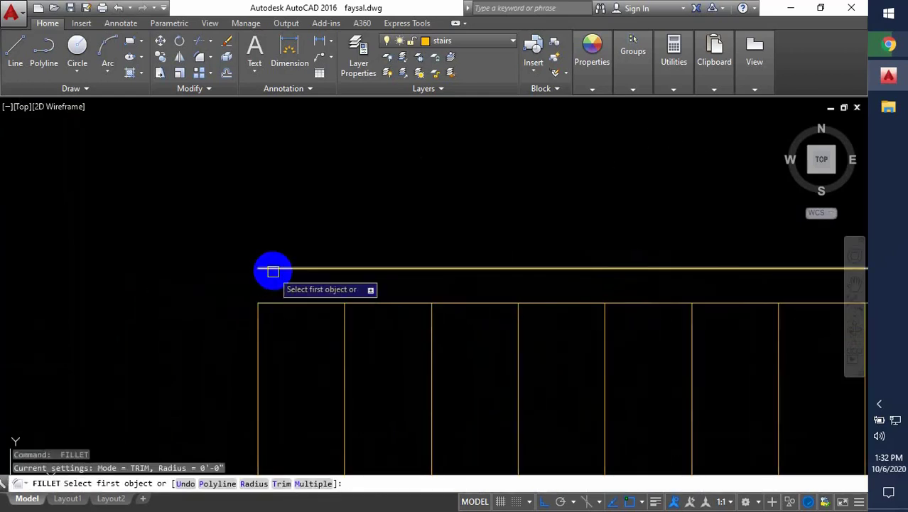
pyautogui.click(274, 269)
pyautogui.click(283, 302)
pyautogui.scroll(-4, 298, 264)
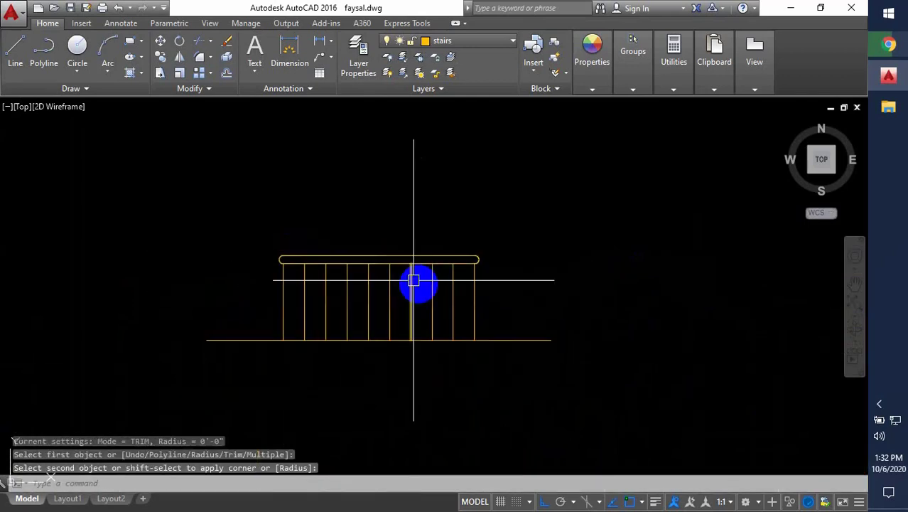
pyautogui.moveTo(416, 278)
pyautogui.mouseDown(button='middle')
pyautogui.moveTo(415, 306)
pyautogui.moveTo(497, 307)
pyautogui.mouseUp(button='middle')
pyautogui.press('Escape')
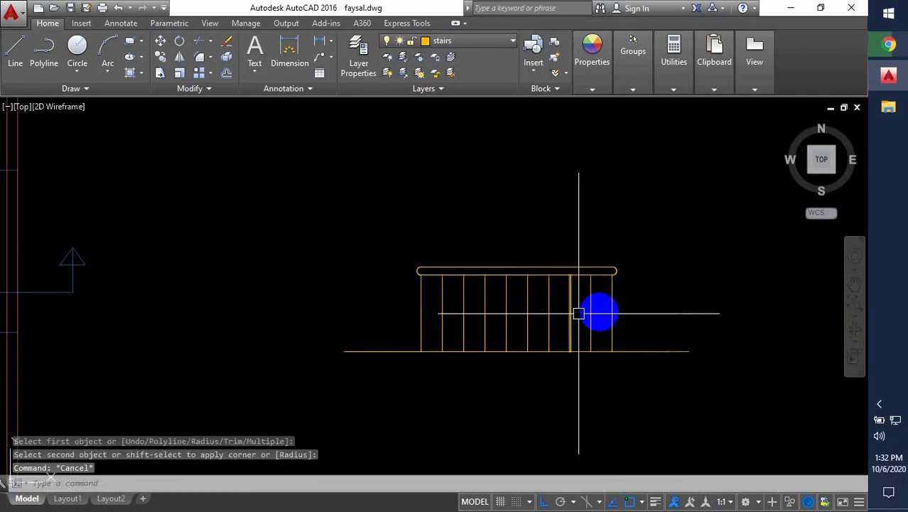
# Mirror all the tread lines across the strip's horizontal centre line, keeping the source lines
pyautogui.click(627, 298)
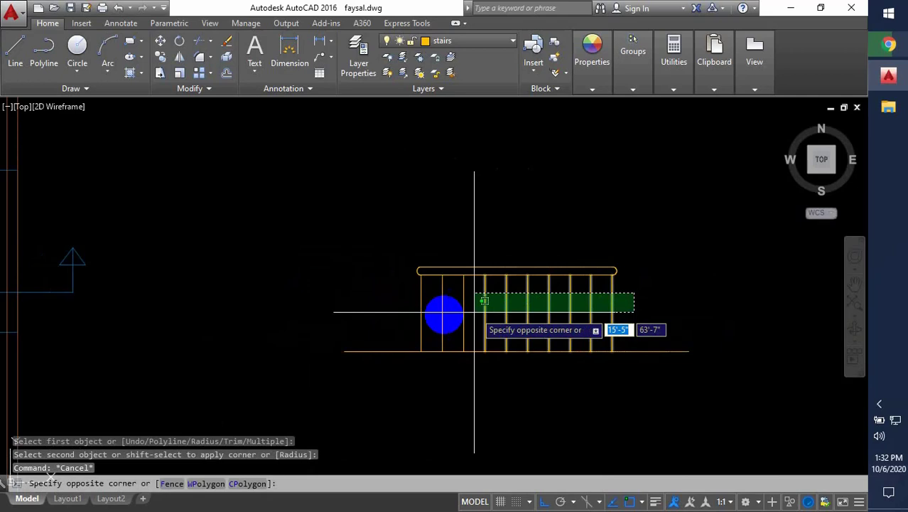
pyautogui.click(385, 319)
pyautogui.write('mi')
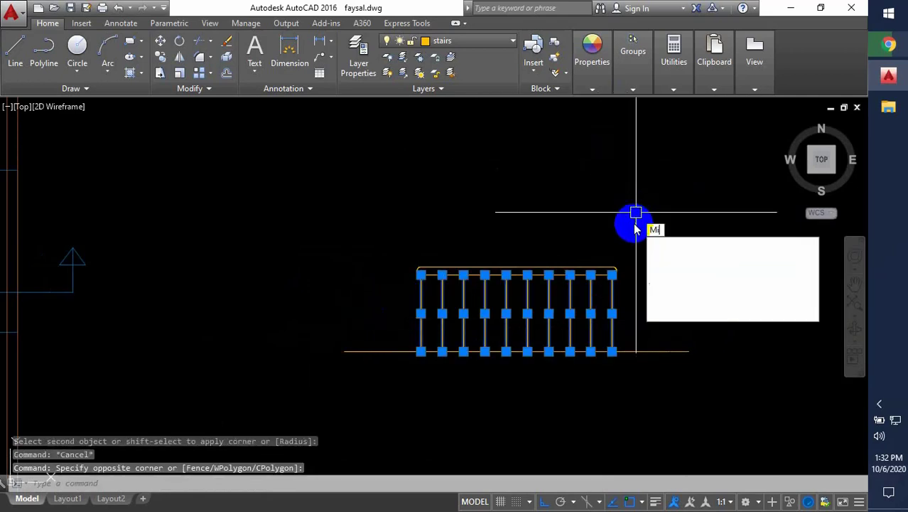
pyautogui.press('Return')
pyautogui.scroll(6, 627, 269)
pyautogui.click(627, 269)
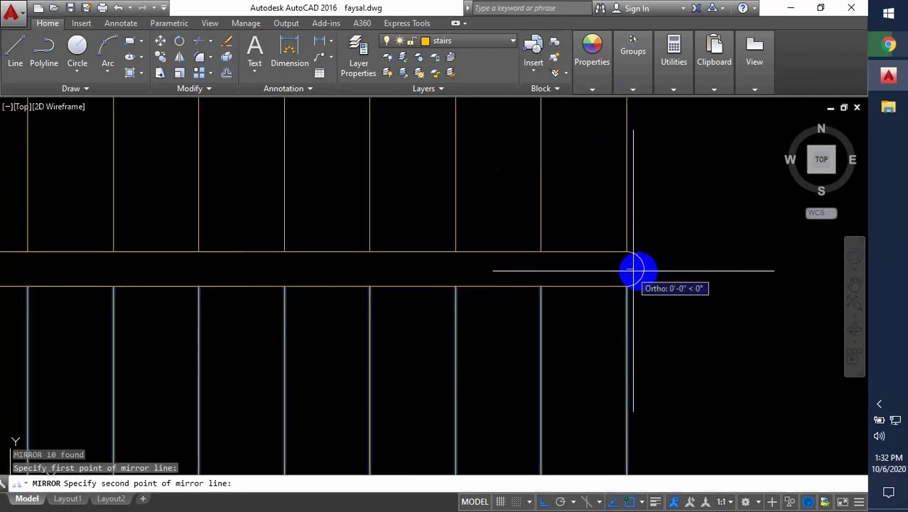
pyautogui.click(691, 279)
pyautogui.click(679, 318)
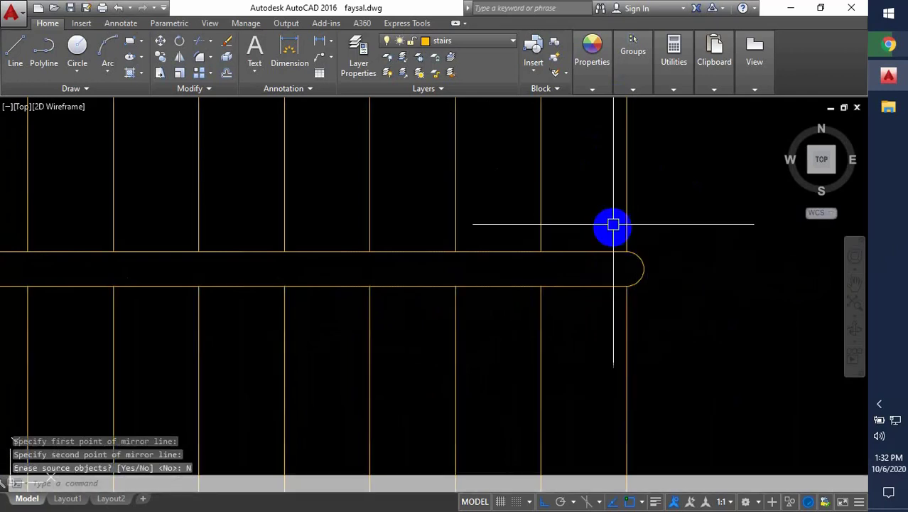
pyautogui.scroll(-6, 676, 260)
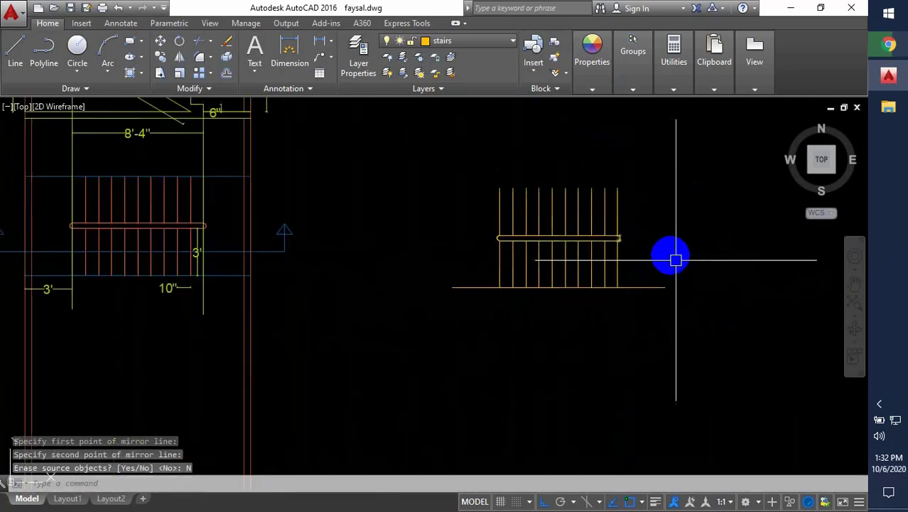
# Mirror the baseline below the treads across the strip's horizontal centre line, keeping the source line
pyautogui.click(647, 288)
pyautogui.scroll(6, 596, 240)
pyautogui.press('space')
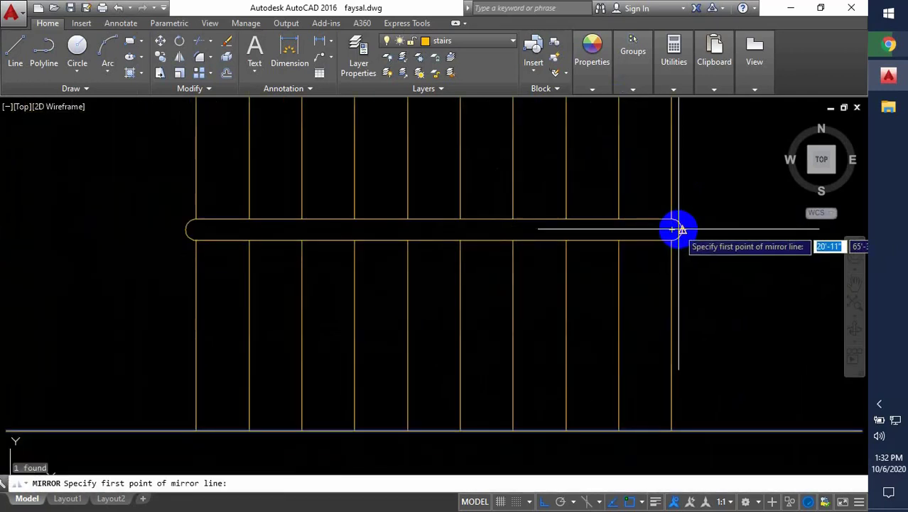
pyautogui.click(672, 229)
pyautogui.click(647, 283)
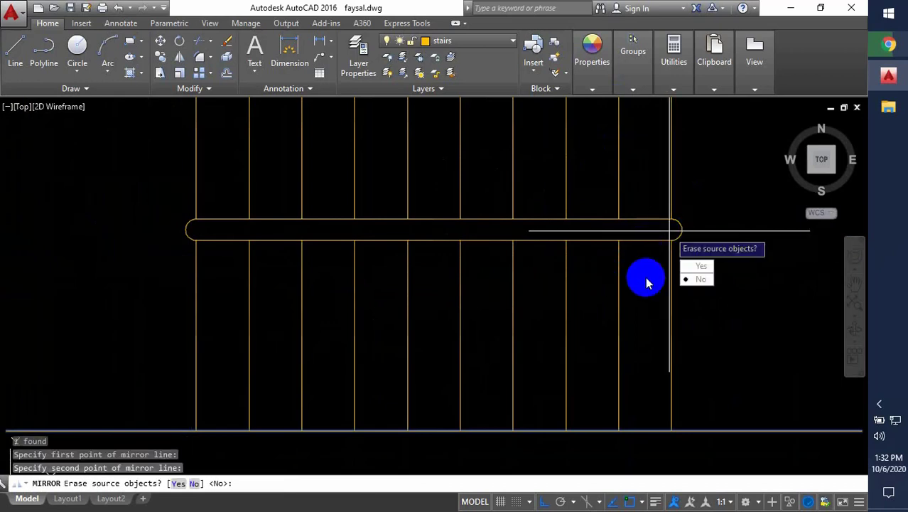
pyautogui.click(696, 279)
pyautogui.scroll(-5, 632, 270)
pyautogui.scroll(2, 624, 265)
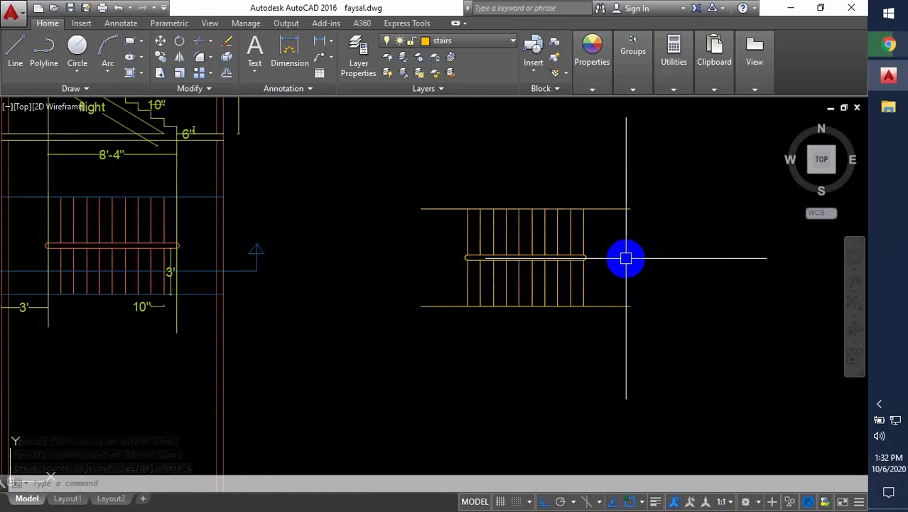
# Draw vertical lines joining the upper and lower boundary lines at their right and left ends
pyautogui.write('l')
pyautogui.press('Return')
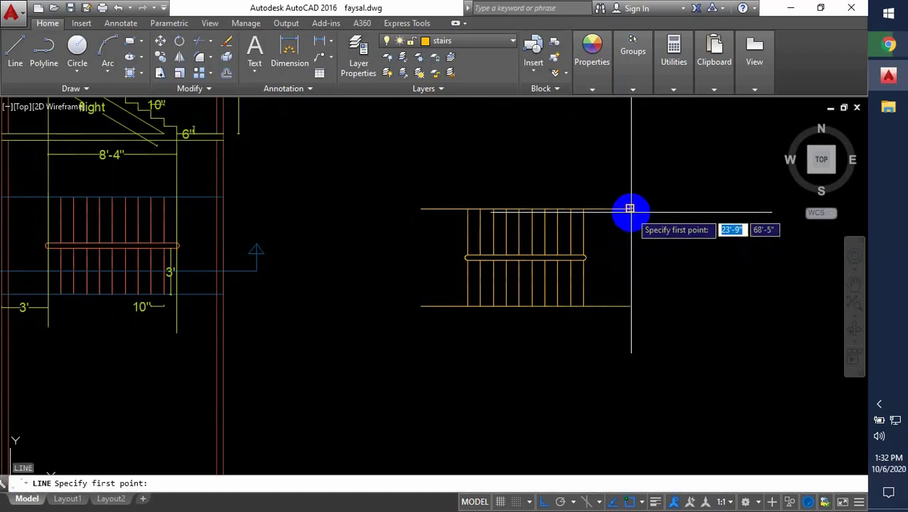
pyautogui.click(629, 209)
pyautogui.click(630, 306)
pyautogui.press('Return')
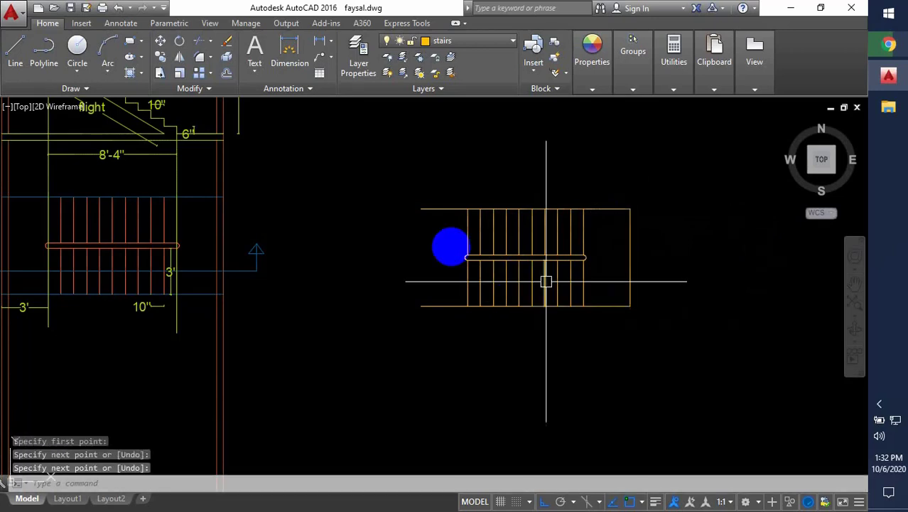
pyautogui.press('Return')
pyautogui.click(420, 208)
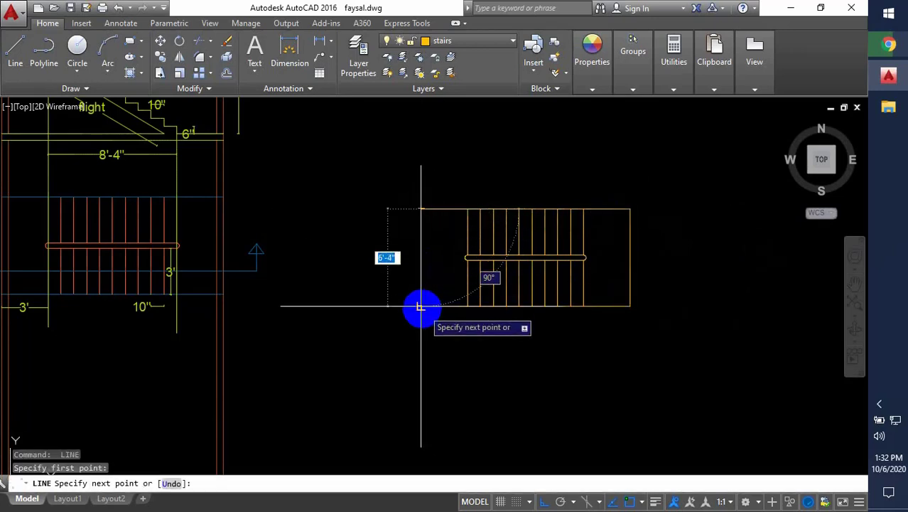
pyautogui.click(420, 307)
pyautogui.press('Return')
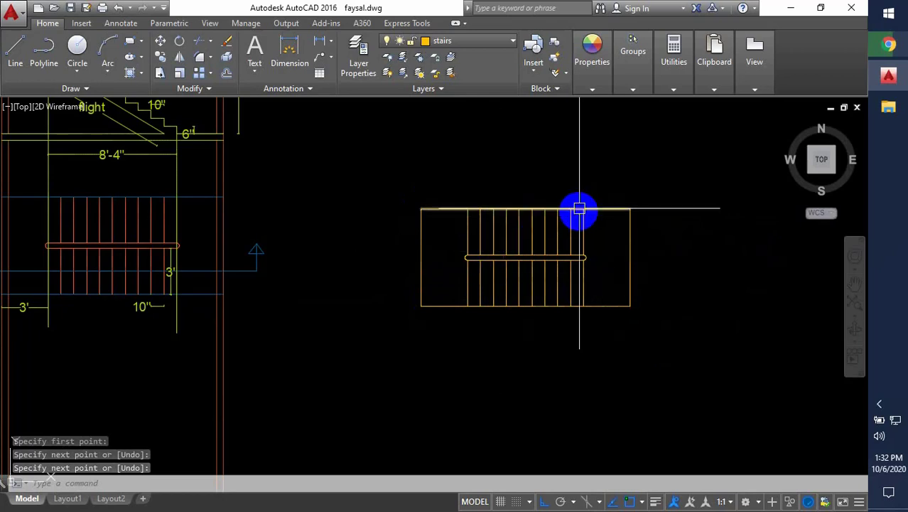
# Offset the four boundary lines of the new stair plan outward by 5"
pyautogui.write('o')
pyautogui.press('Return')
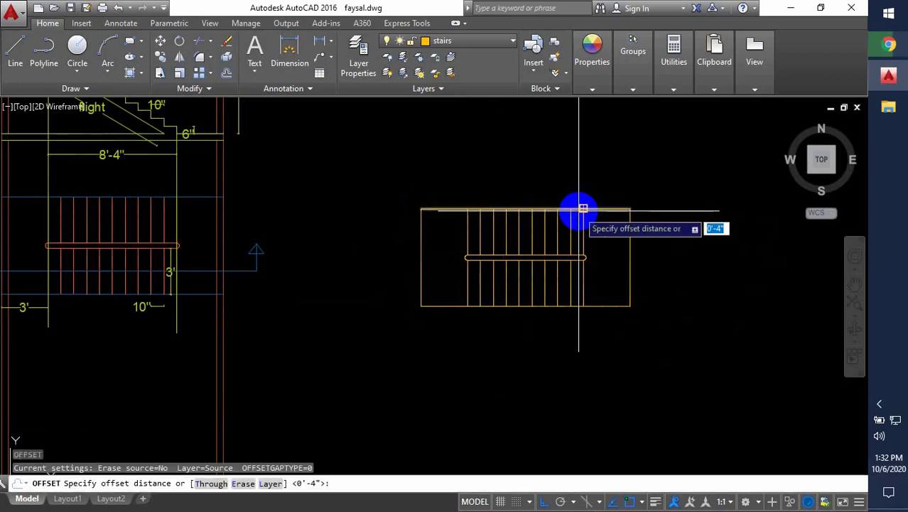
pyautogui.write('5')
pyautogui.press('Return')
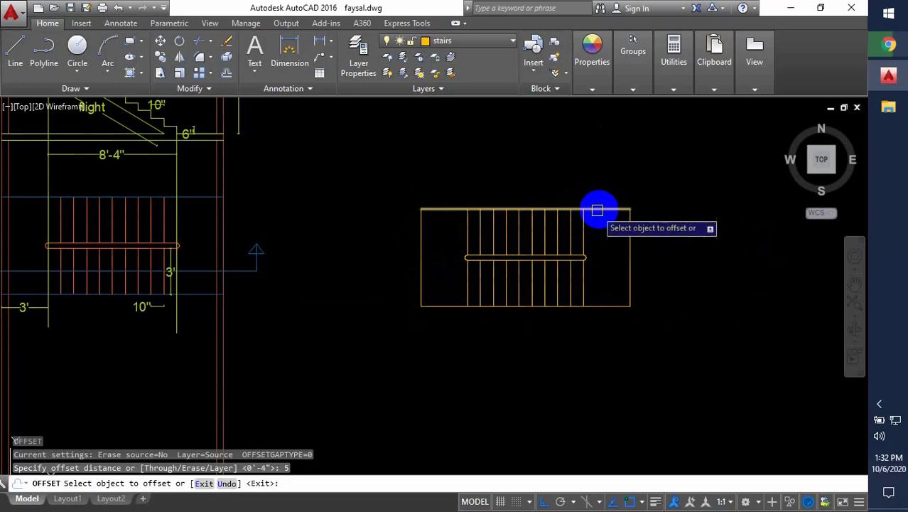
pyautogui.click(597, 210)
pyautogui.click(604, 181)
pyautogui.click(629, 235)
pyautogui.click(654, 248)
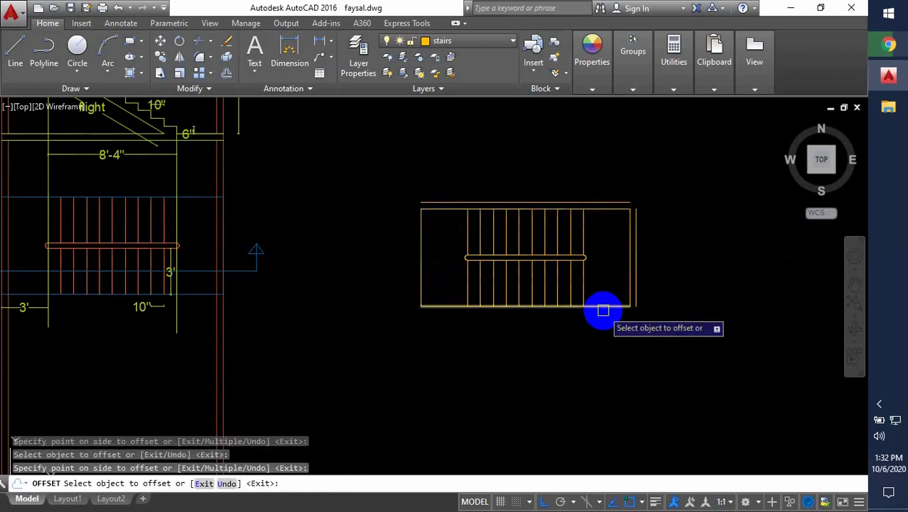
pyautogui.click(603, 310)
pyautogui.click(601, 371)
pyautogui.click(418, 274)
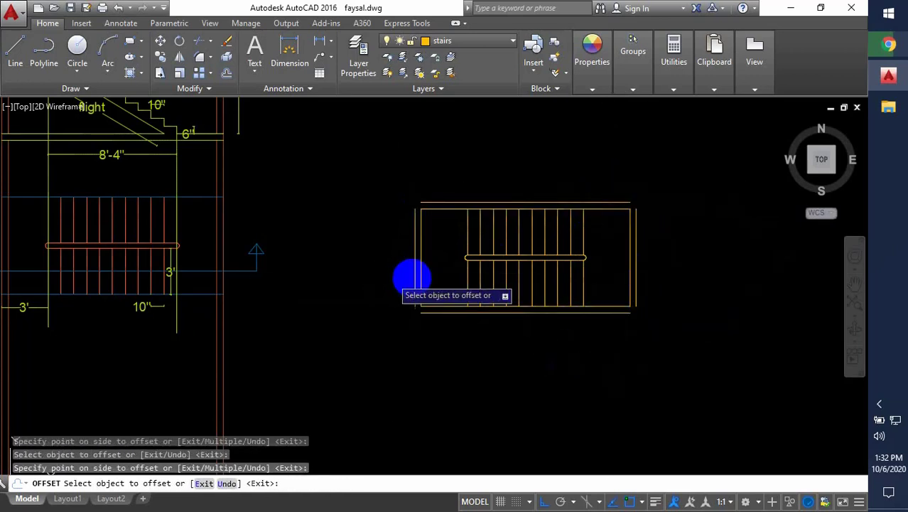
pyautogui.click(418, 278)
pyautogui.press('Escape')
# Fillet the two upper corners of the outer wall outline with the Multiple option at radius 0
pyautogui.write('f')
pyautogui.press('Return')
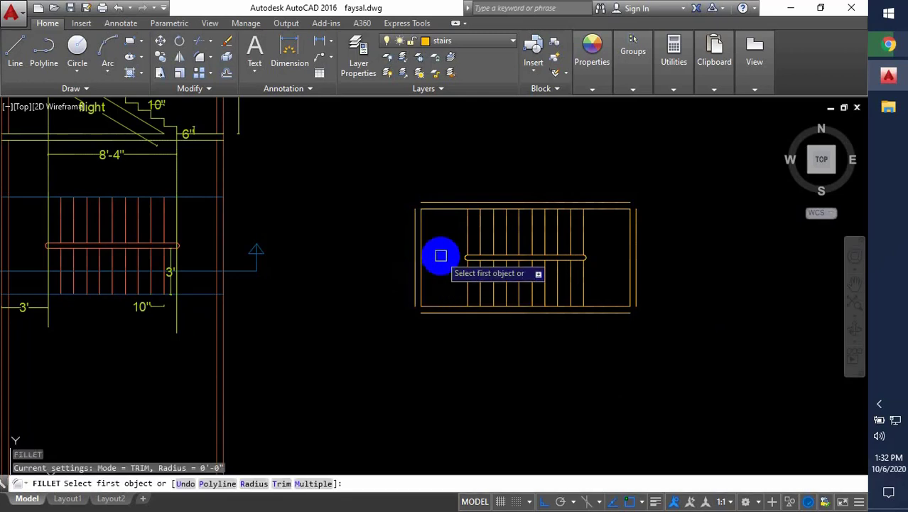
pyautogui.scroll(5, 430, 224)
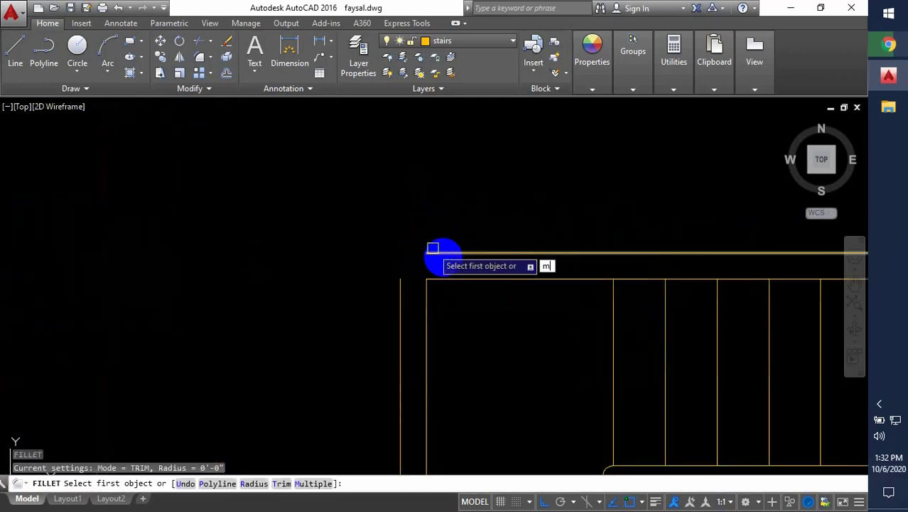
pyautogui.press('Return')
pyautogui.click(437, 251)
pyautogui.click(400, 288)
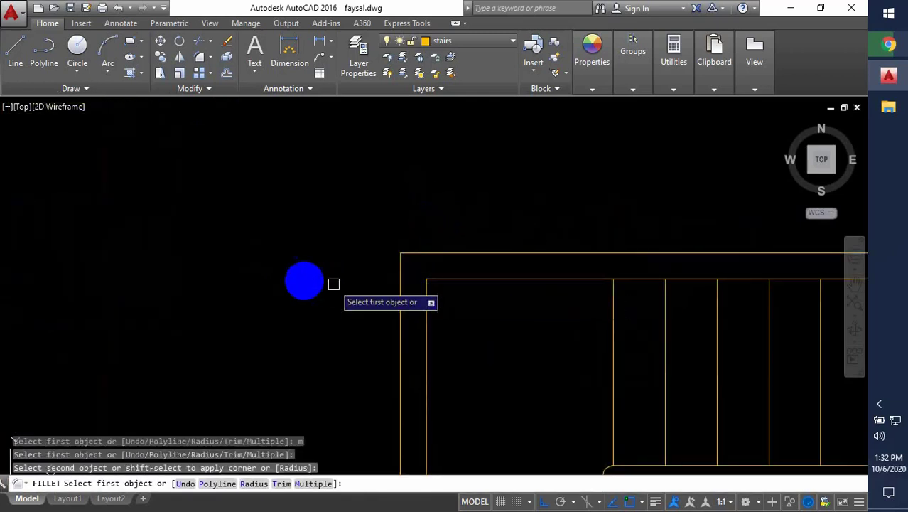
pyautogui.scroll(-3, 426, 282)
pyautogui.scroll(3, 541, 279)
pyautogui.click(507, 252)
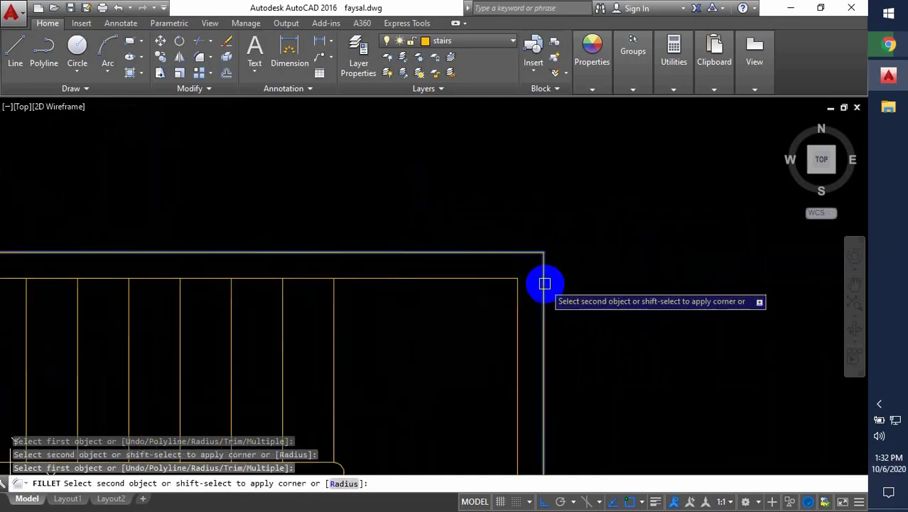
pyautogui.click(543, 282)
# Fillet the two lower corners of the outer wall outline at radius 0 and finish the command
pyautogui.scroll(-3, 531, 257)
pyautogui.scroll(3, 508, 349)
pyautogui.click(523, 293)
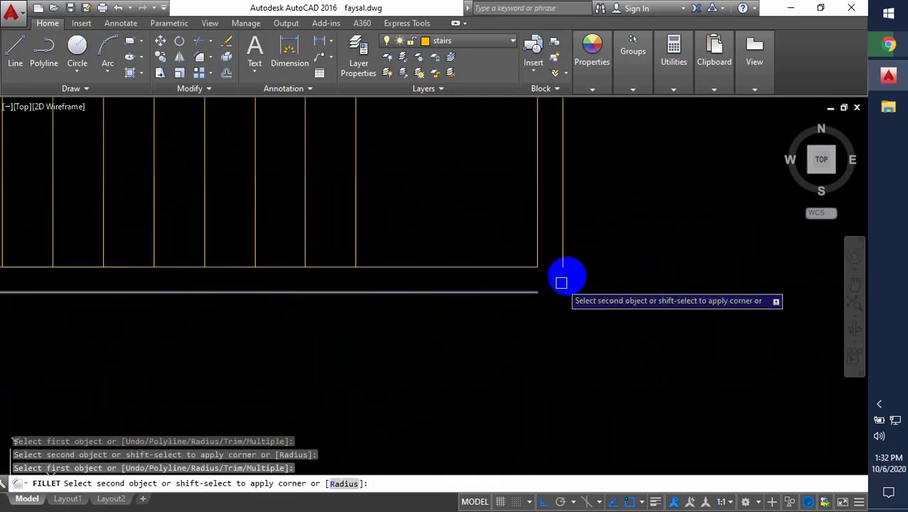
pyautogui.click(564, 261)
pyautogui.scroll(-3, 588, 287)
pyautogui.scroll(3, 422, 294)
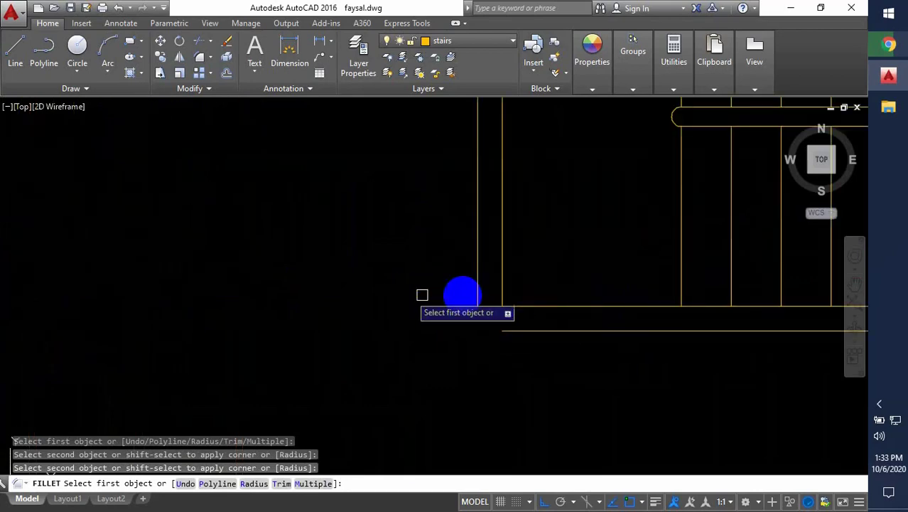
pyautogui.click(473, 295)
pyautogui.click(513, 326)
pyautogui.scroll(-3, 526, 355)
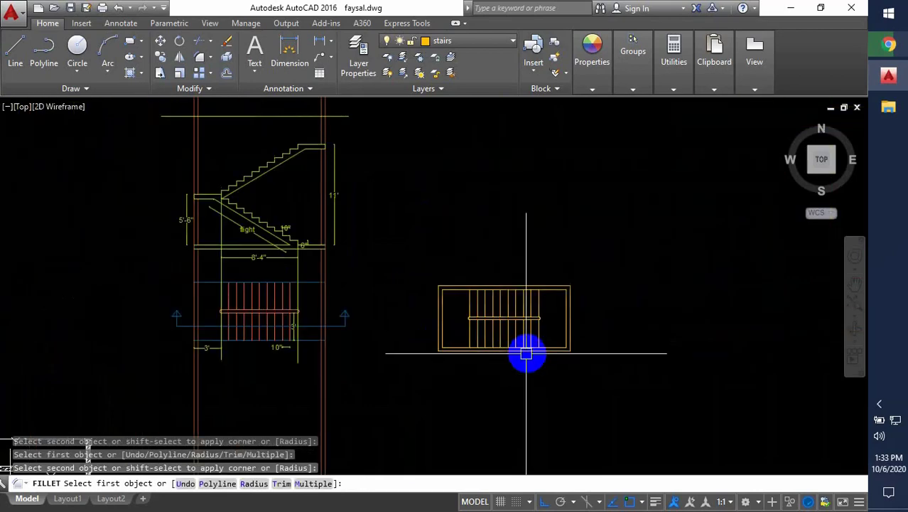
pyautogui.scroll(3, 492, 354)
pyautogui.press('Escape')
pyautogui.scroll(-4, 527, 381)
pyautogui.moveTo(458, 376); pyautogui.dragTo(478, 341, button='middle')
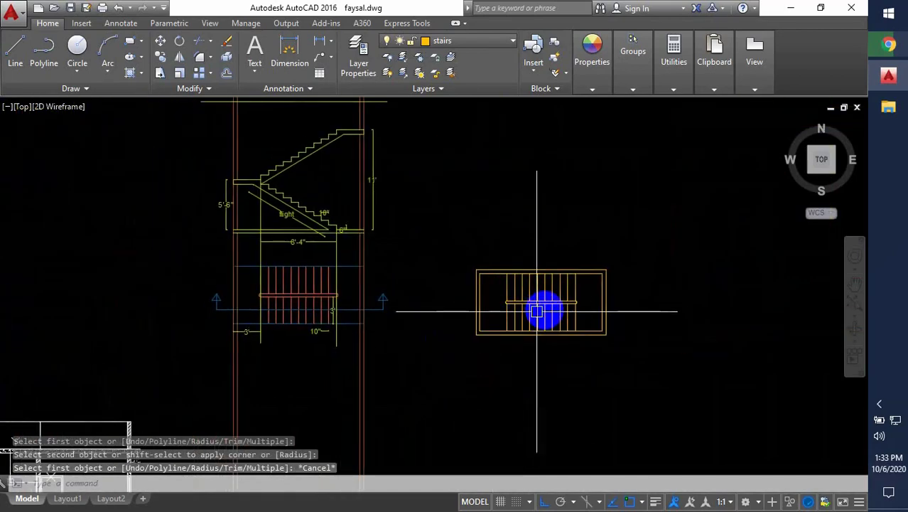
pyautogui.scroll(2, 577, 313)
pyautogui.scroll(-2, 572, 320)
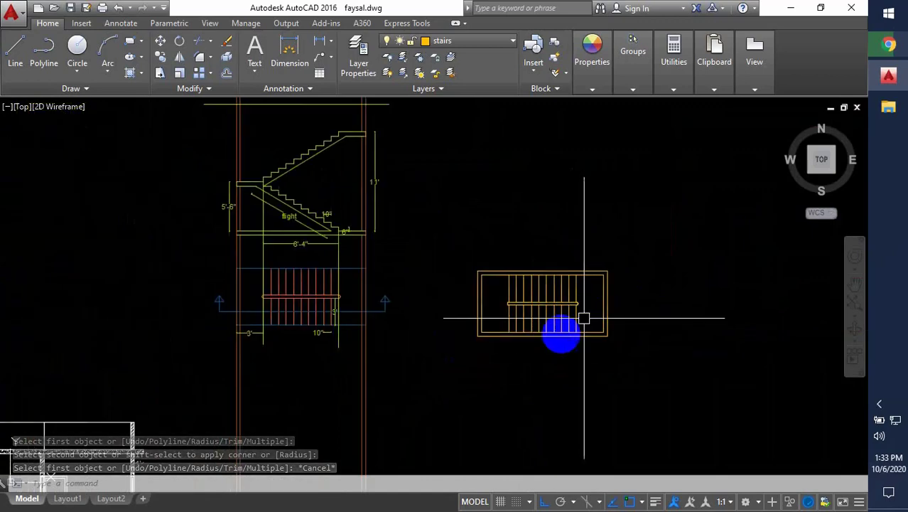
pyautogui.scroll(2, 526, 323)
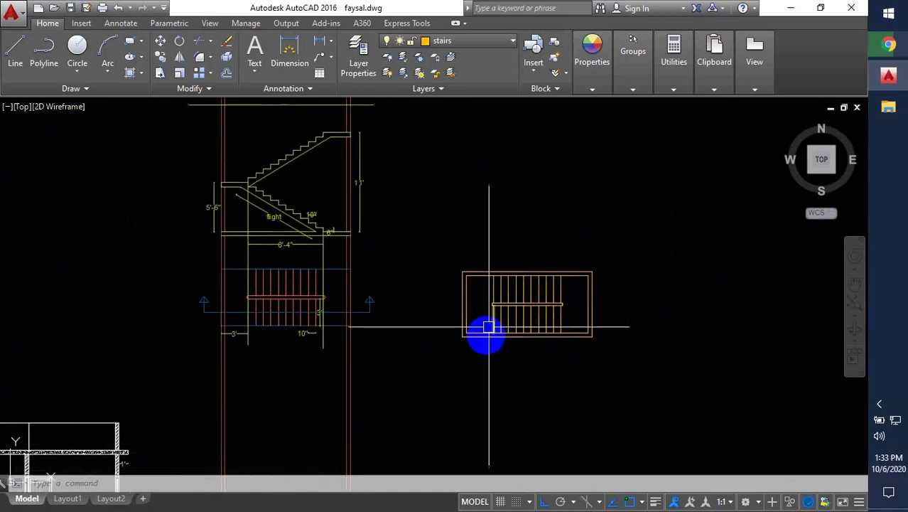
# Measure the spacing between the last two lower treads with a linear dimension, without placing it
pyautogui.click(325, 44)
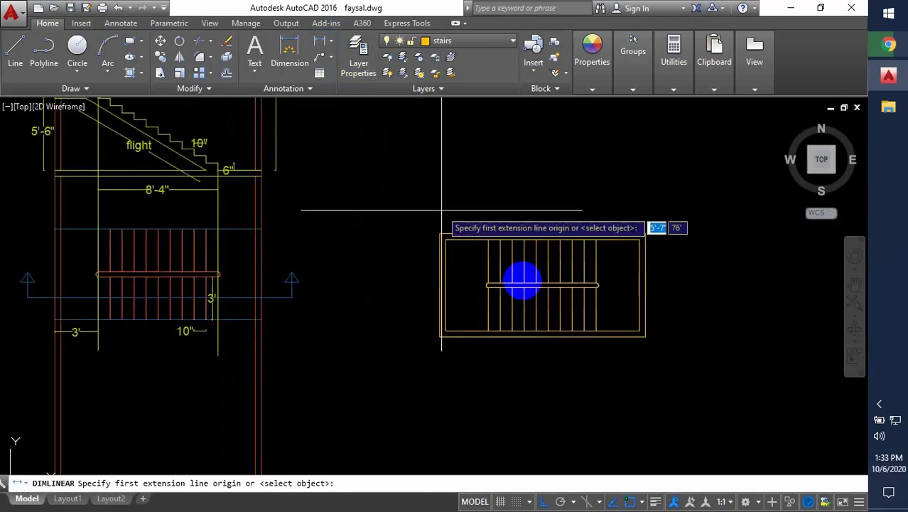
pyautogui.scroll(6, 585, 341)
pyautogui.click(582, 343)
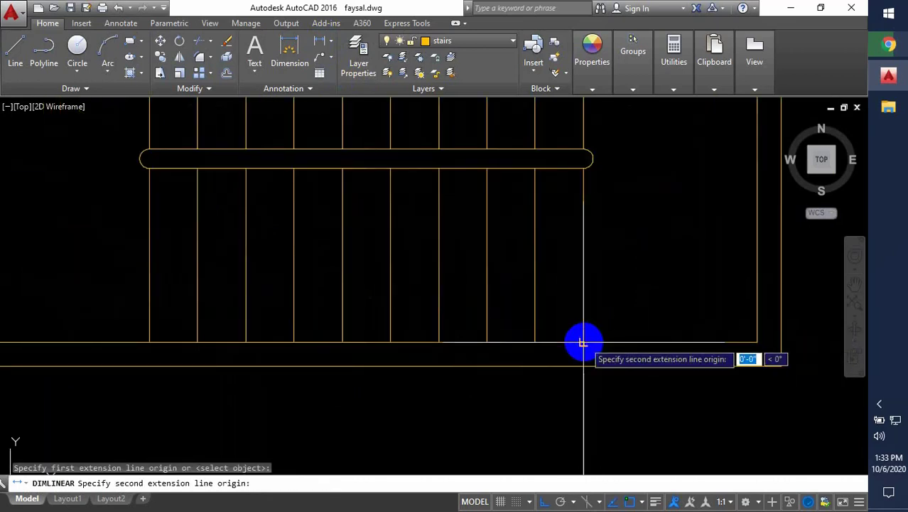
pyautogui.click(535, 343)
pyautogui.scroll(-4, 559, 388)
pyautogui.press('Escape')
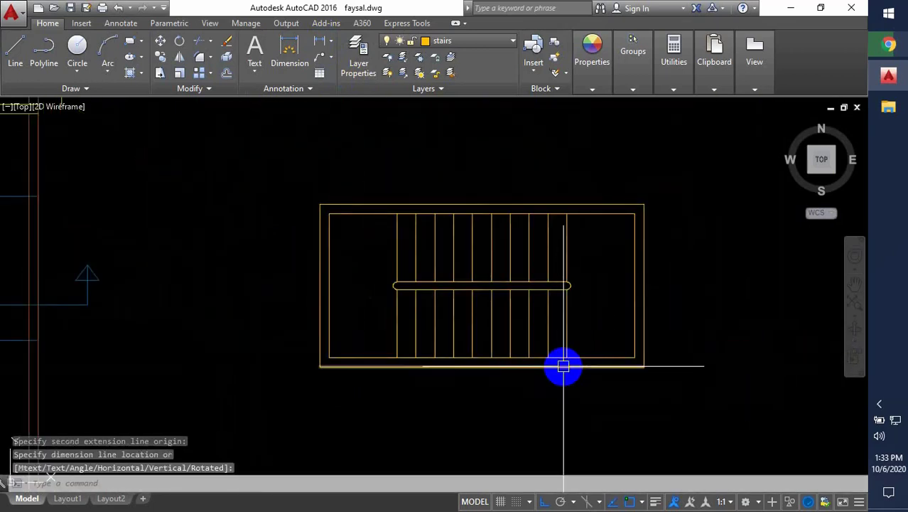
# Measure the right landing's width from the last tread to the inner wall line, without placing the dimension
pyautogui.press('space')
pyautogui.click(567, 357)
pyautogui.click(629, 364)
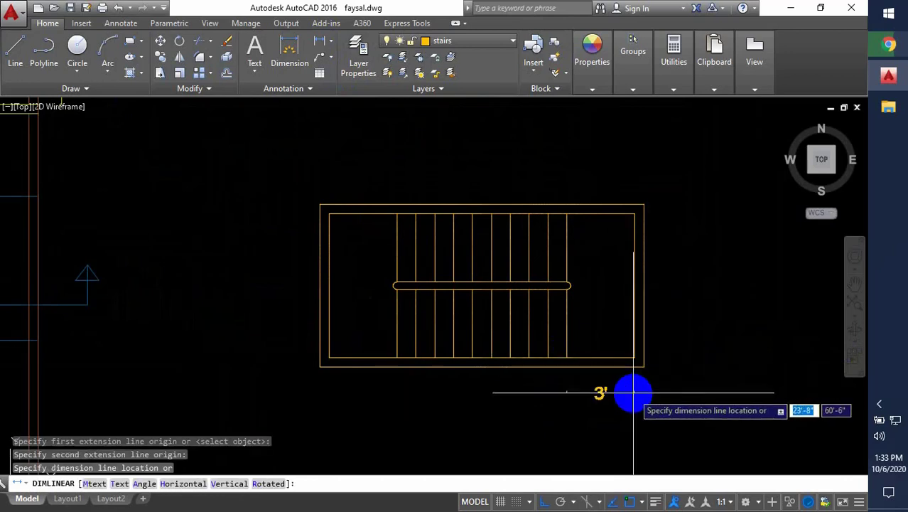
pyautogui.press('Escape')
pyautogui.scroll(-3, 545, 334)
pyautogui.moveTo(424, 367); pyautogui.dragTo(598, 335, button='middle')
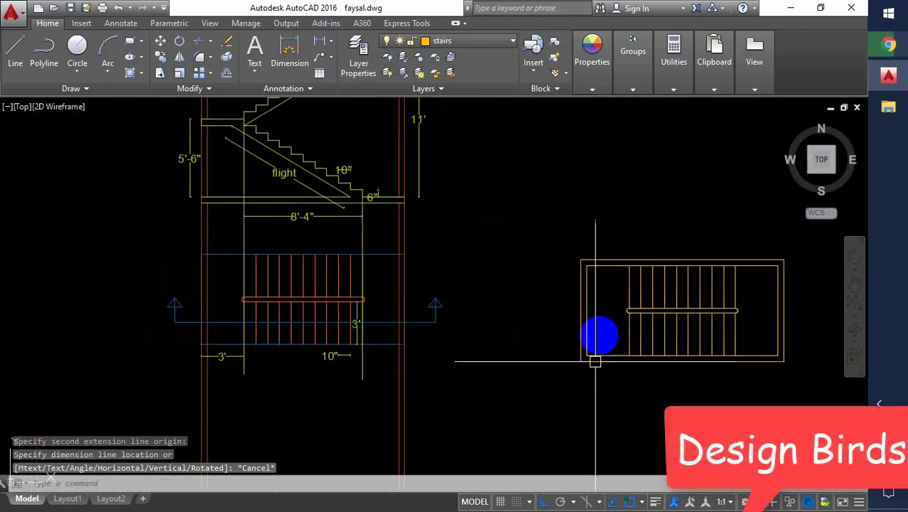
# Copy the section line with both its arrows from the existing plan onto the new stair plan, crossing the lower flight
pyautogui.scroll(2, 499, 294)
pyautogui.click(494, 274)
pyautogui.click(392, 374)
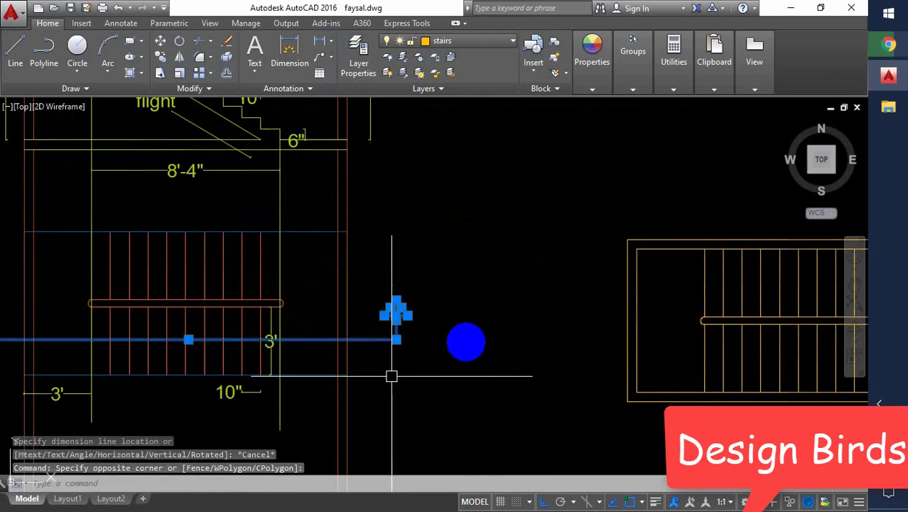
pyautogui.scroll(-4, 549, 287)
pyautogui.scroll(4, 330, 308)
pyautogui.click(373, 262)
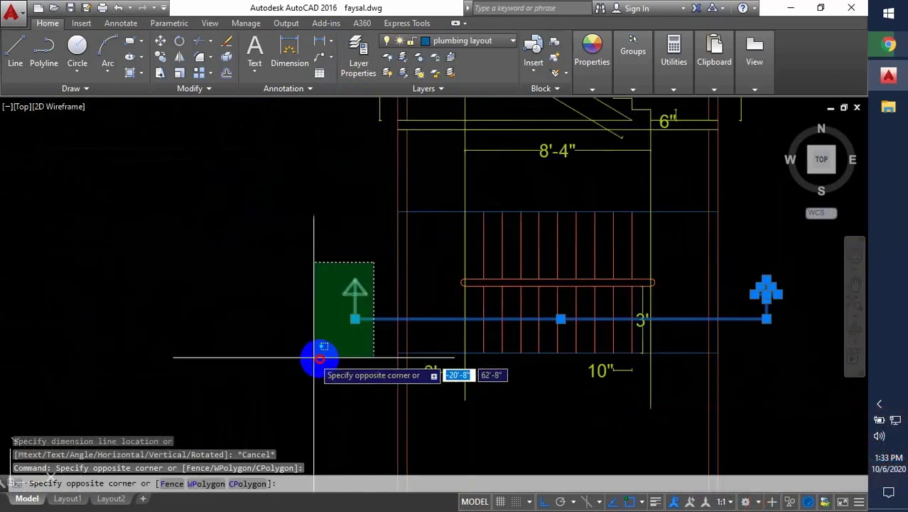
pyautogui.click(314, 356)
pyautogui.click(161, 58)
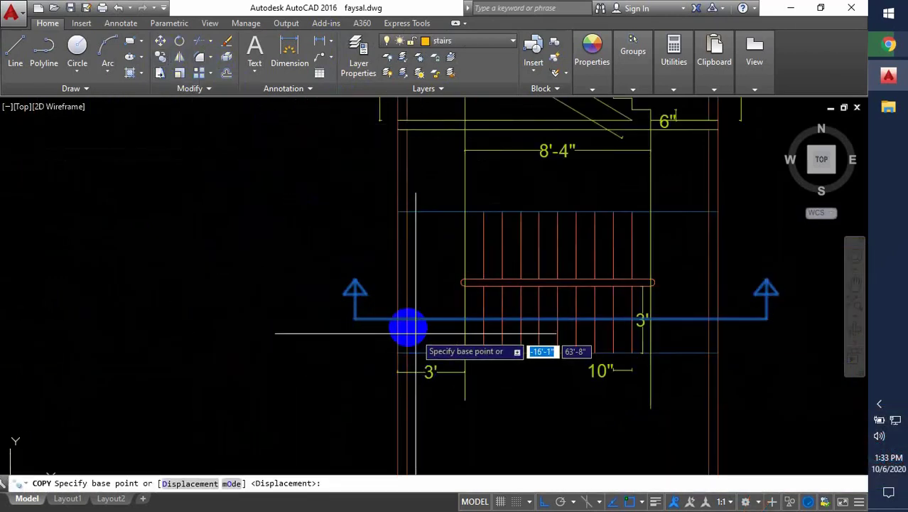
pyautogui.click(377, 319)
pyautogui.scroll(-4, 263, 338)
pyautogui.scroll(4, 533, 330)
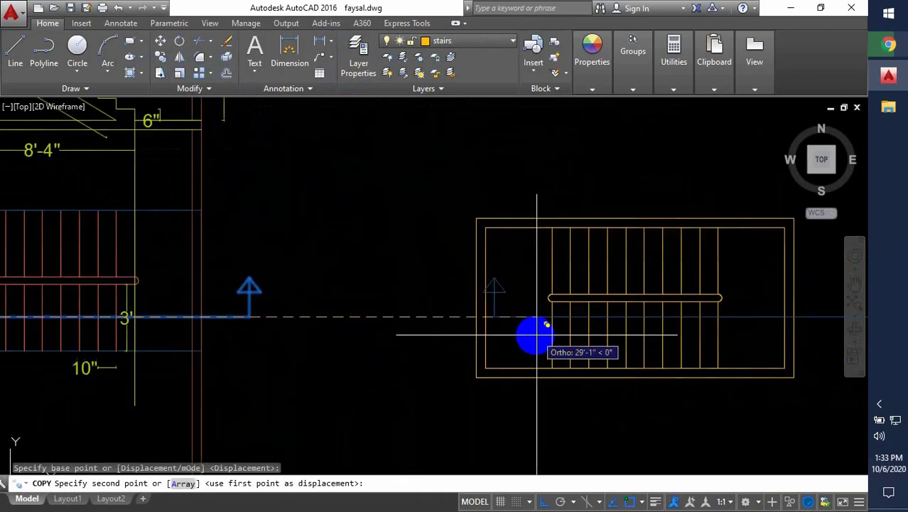
pyautogui.click(477, 366)
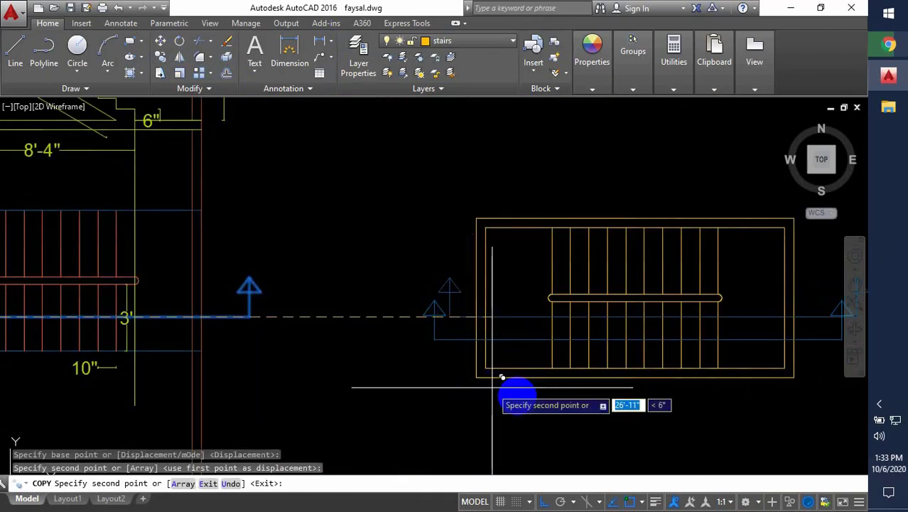
pyautogui.scroll(-2, 561, 398)
pyautogui.press('Escape')
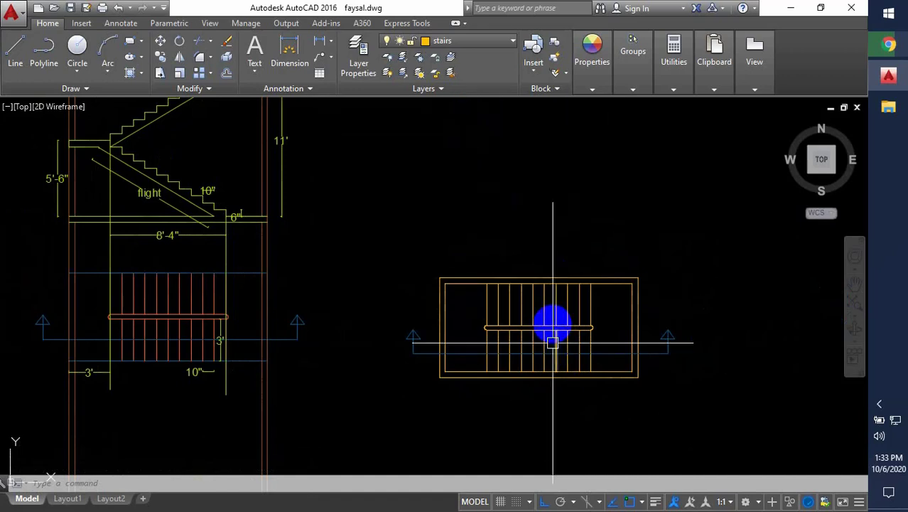
# Make the text layer current and draw a vertical construction line through the section line's intersection with the left inner wall
pyautogui.click(460, 44)
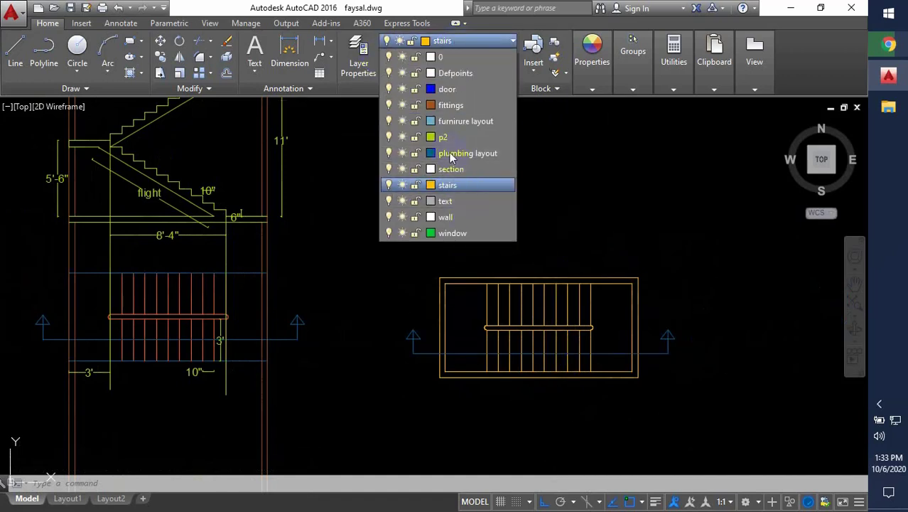
pyautogui.click(471, 202)
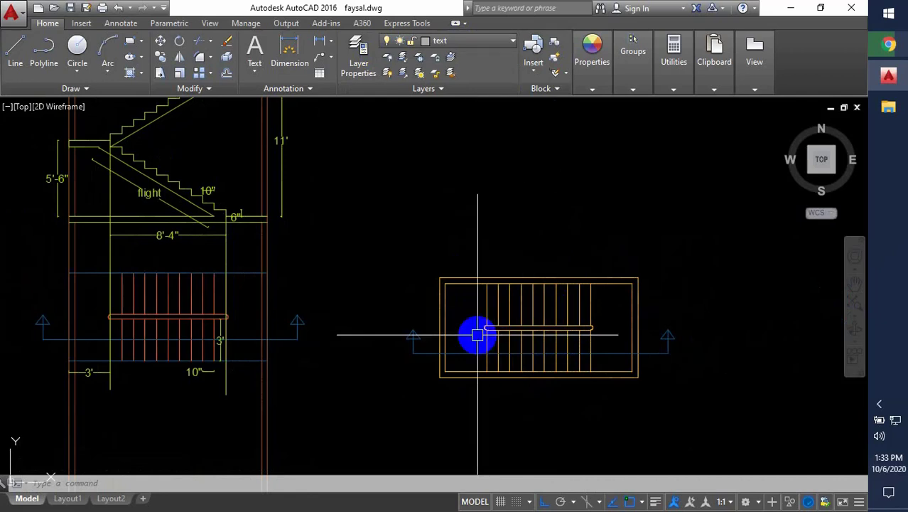
pyautogui.press('Return')
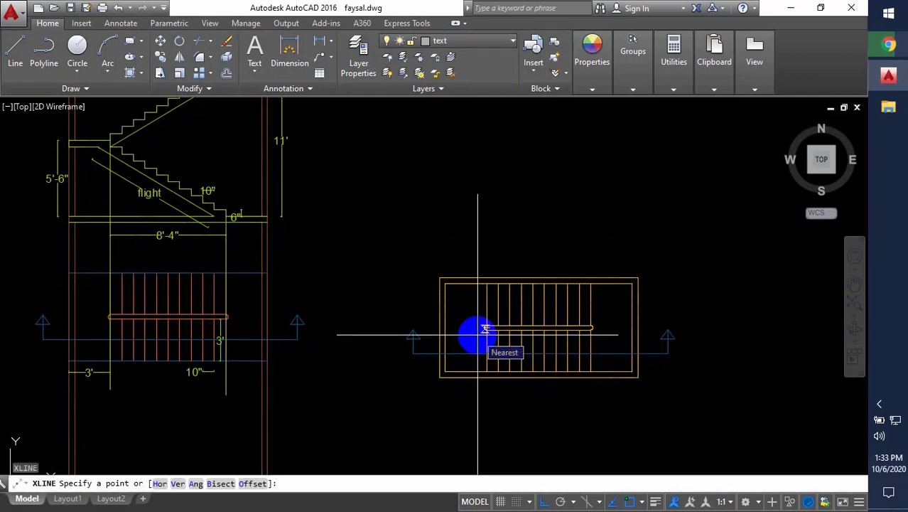
pyautogui.write('v')
pyautogui.press('Return')
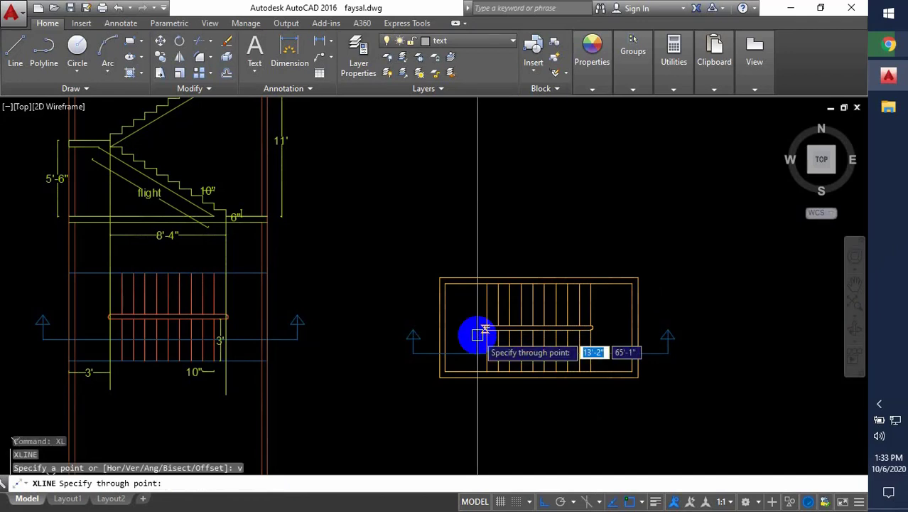
pyautogui.scroll(4, 448, 359)
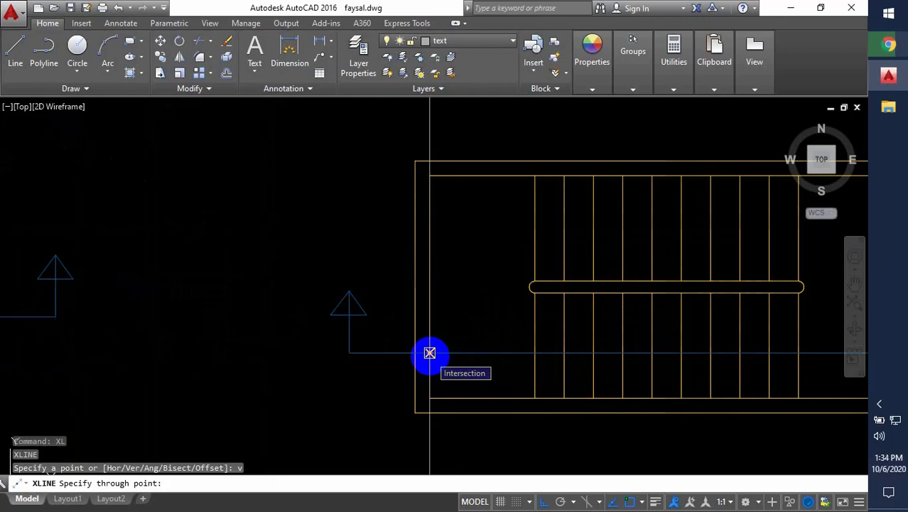
pyautogui.moveTo(488, 362); pyautogui.dragTo(427, 357, button='middle')
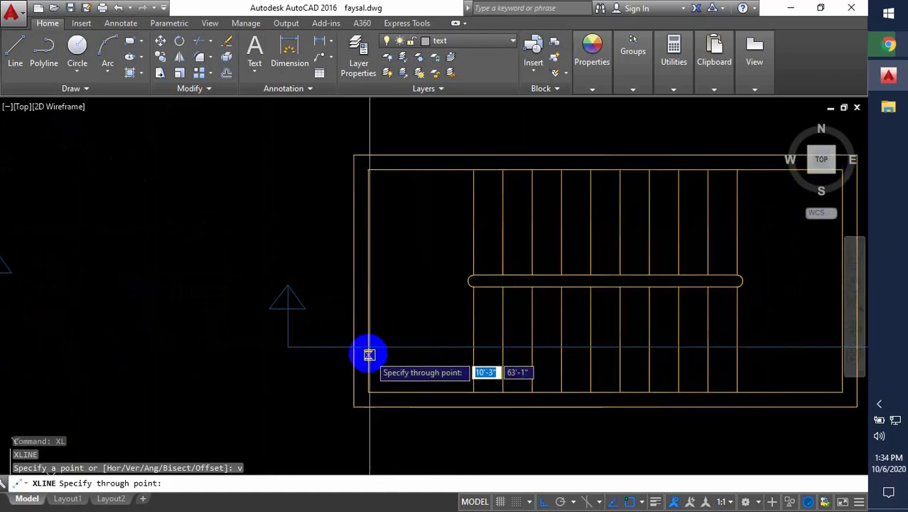
pyautogui.click(368, 347)
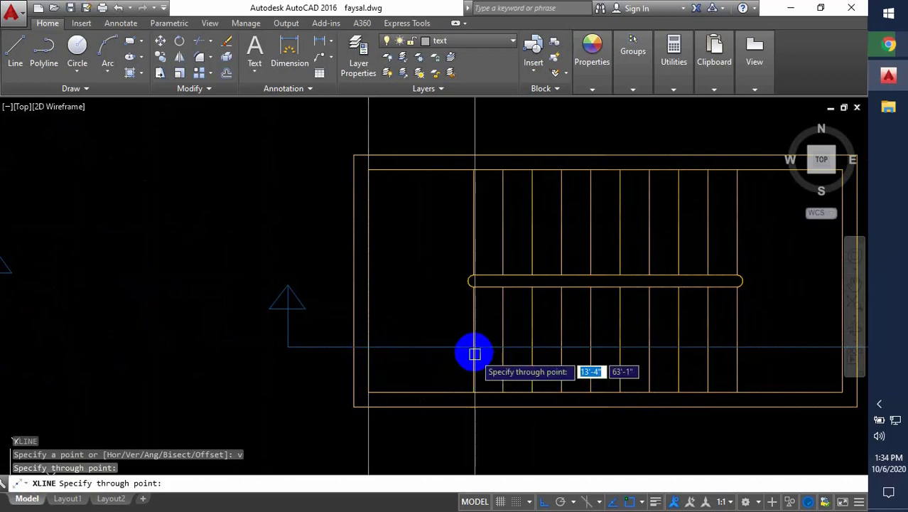
# Draw vertical construction lines through the first eight treads, working rightward from the leftmost one
pyautogui.click(473, 346)
pyautogui.click(503, 349)
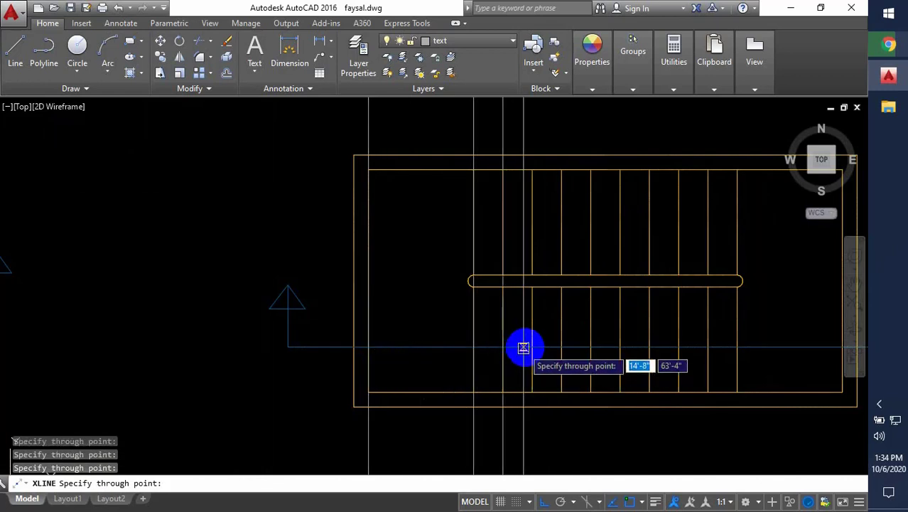
pyautogui.click(532, 350)
pyautogui.click(561, 350)
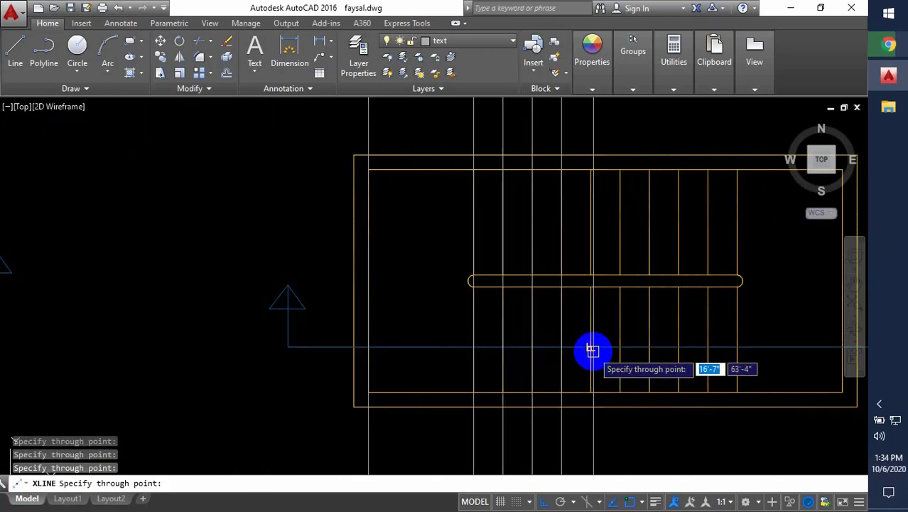
pyautogui.click(591, 348)
pyautogui.click(620, 348)
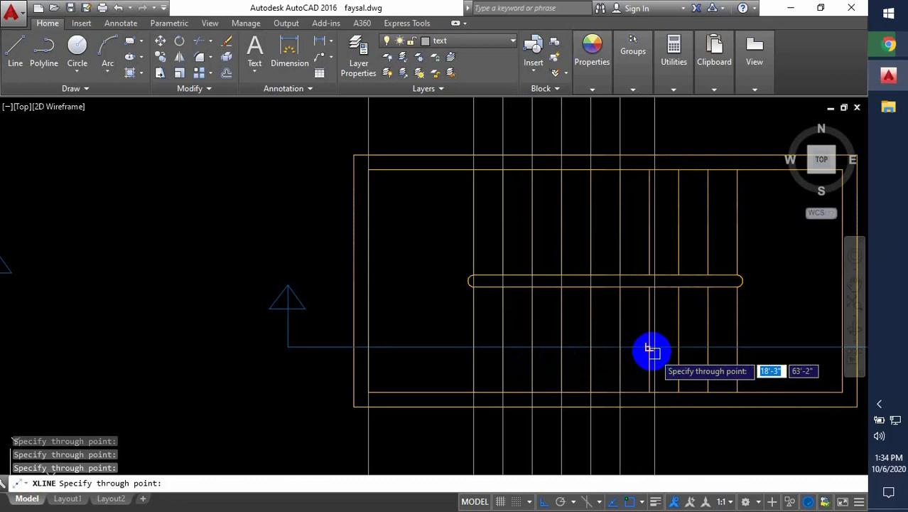
pyautogui.click(649, 347)
pyautogui.click(679, 348)
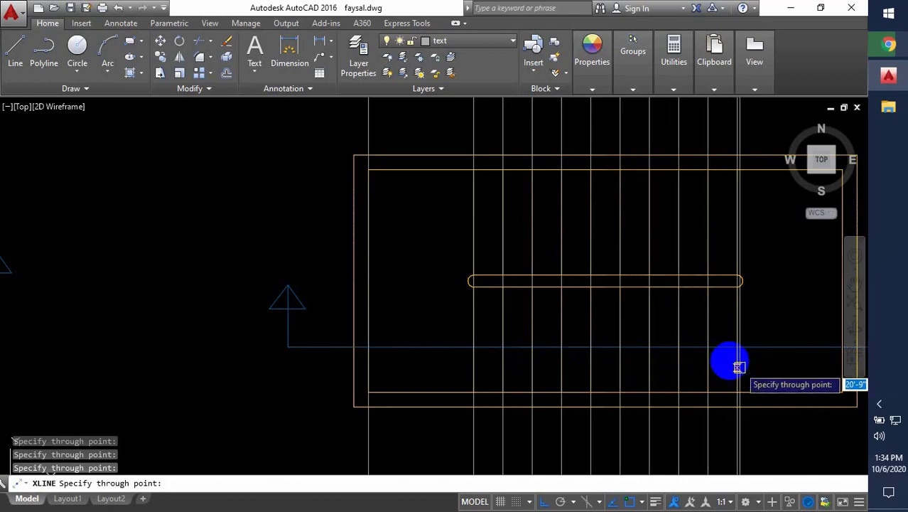
# Add vertical construction lines through the rightmost tread and the right inner wall, and finish the command
pyautogui.moveTo(736, 362); pyautogui.dragTo(555, 365, button='middle')
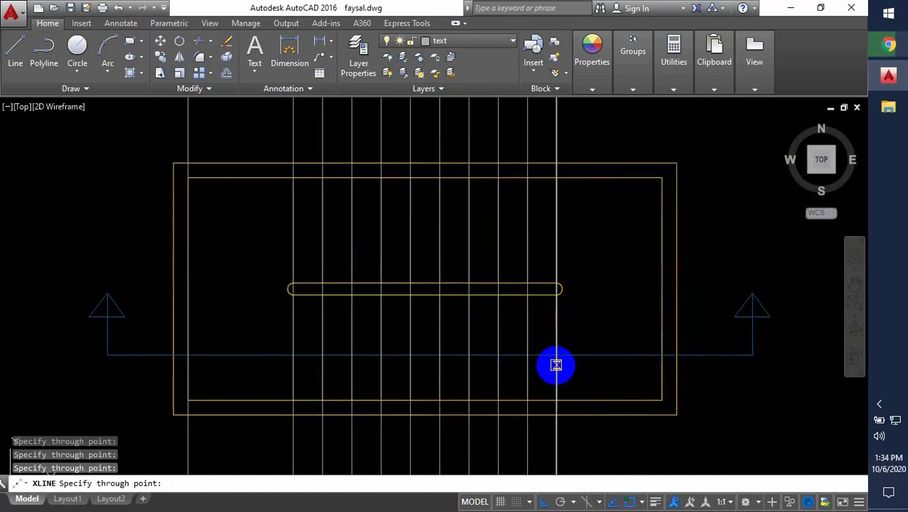
pyautogui.click(556, 365)
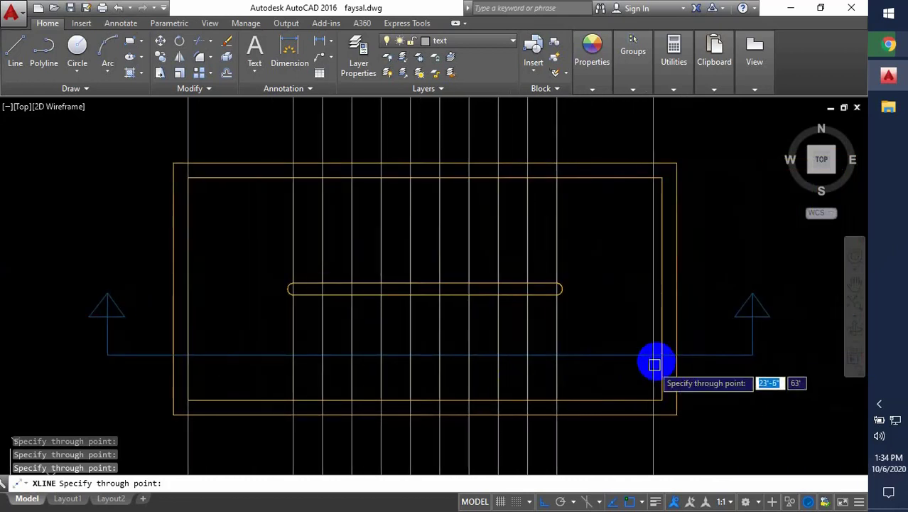
pyautogui.scroll(-5, 523, 378)
pyautogui.press('Return')
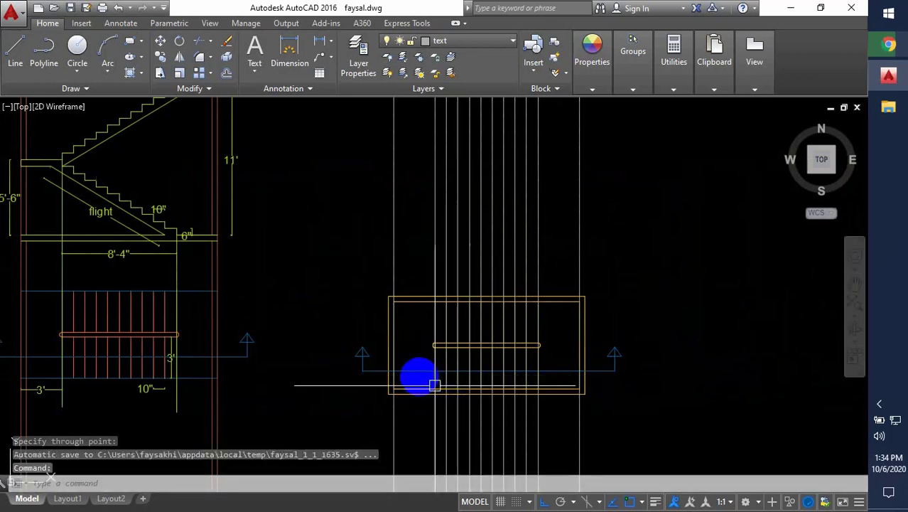
# Make the p2 layer current and draw a horizontal base line just above the new plan, crossing all the construction lines
pyautogui.moveTo(419, 376); pyautogui.dragTo(406, 377, button='middle')
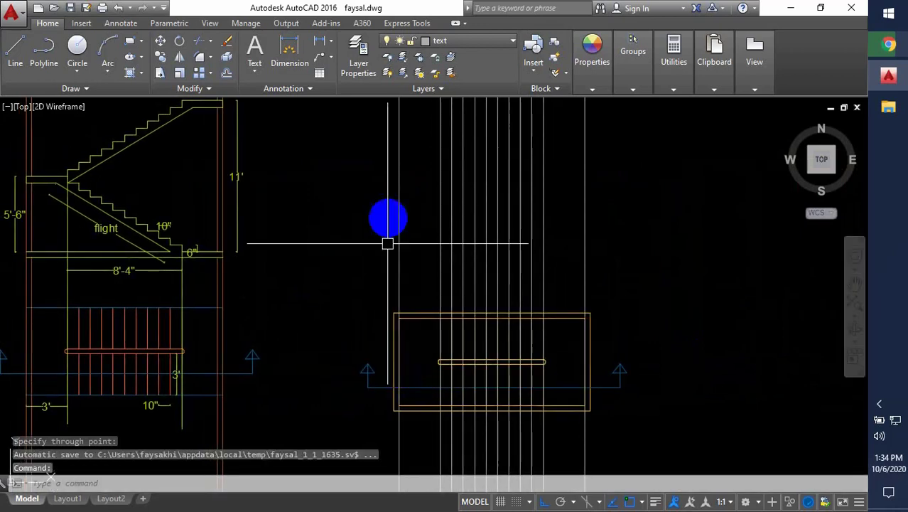
pyautogui.click(496, 43)
pyautogui.click(444, 136)
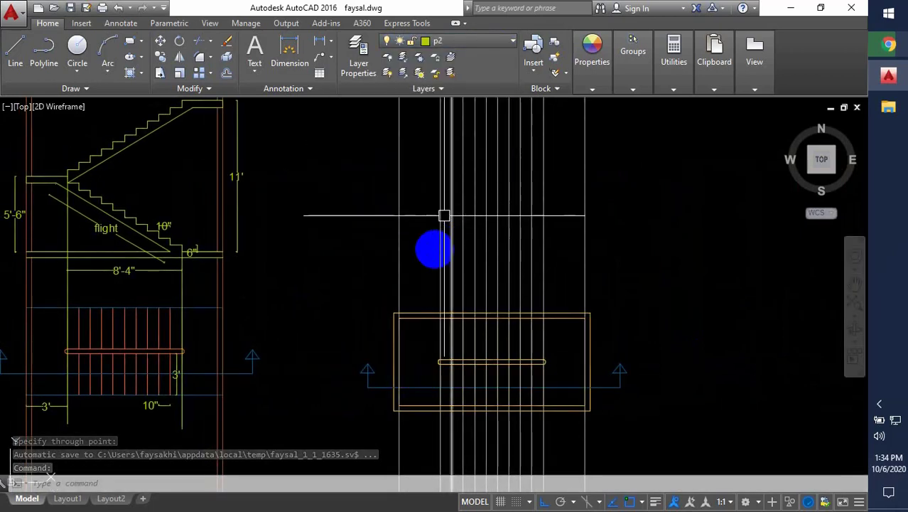
pyautogui.press('l')
pyautogui.press('Return')
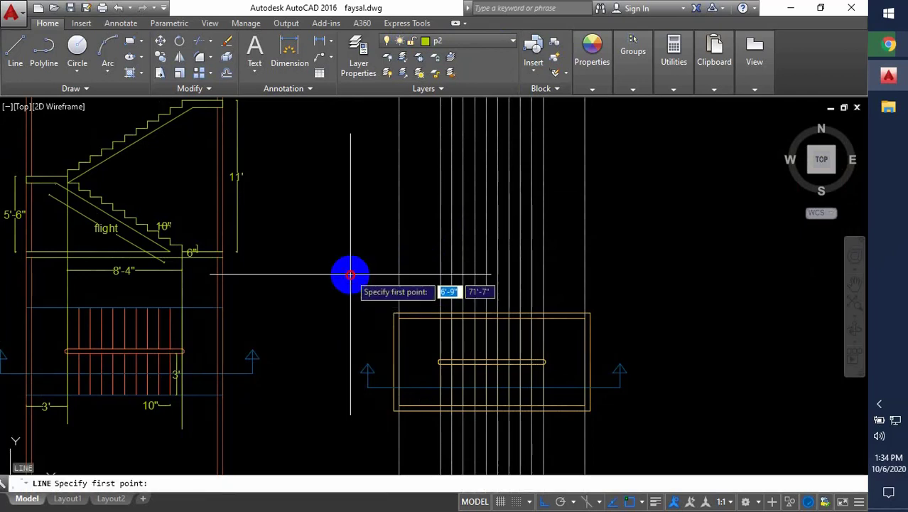
pyautogui.click(350, 274)
pyautogui.click(653, 281)
pyautogui.press('Escape')
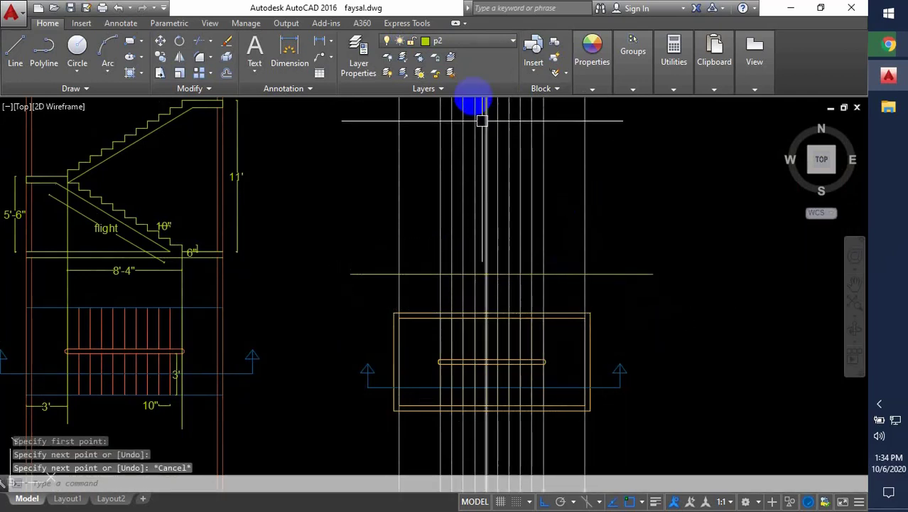
# On the stairs layer, start a polyline along the base line from the right inner wall's construction line to the rightmost tread's line
pyautogui.click(473, 41)
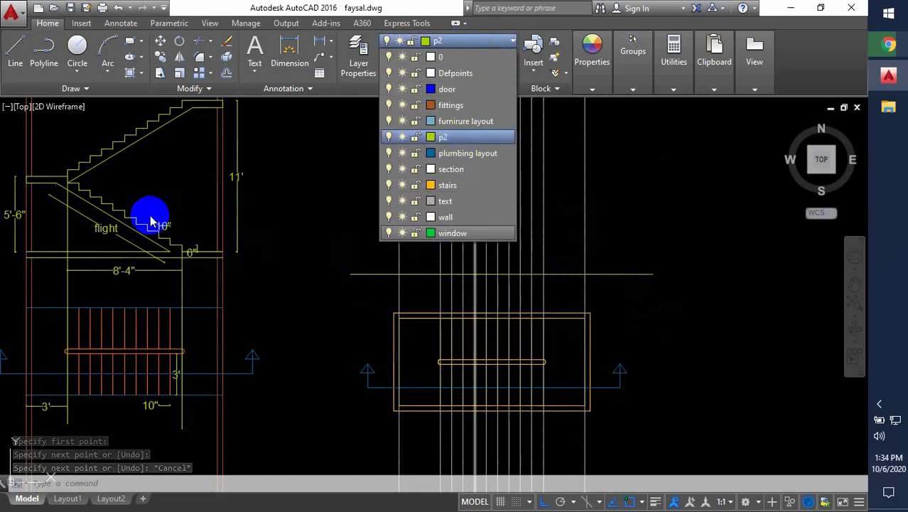
pyautogui.click(477, 188)
pyautogui.moveTo(563, 284); pyautogui.dragTo(619, 313, button='middle')
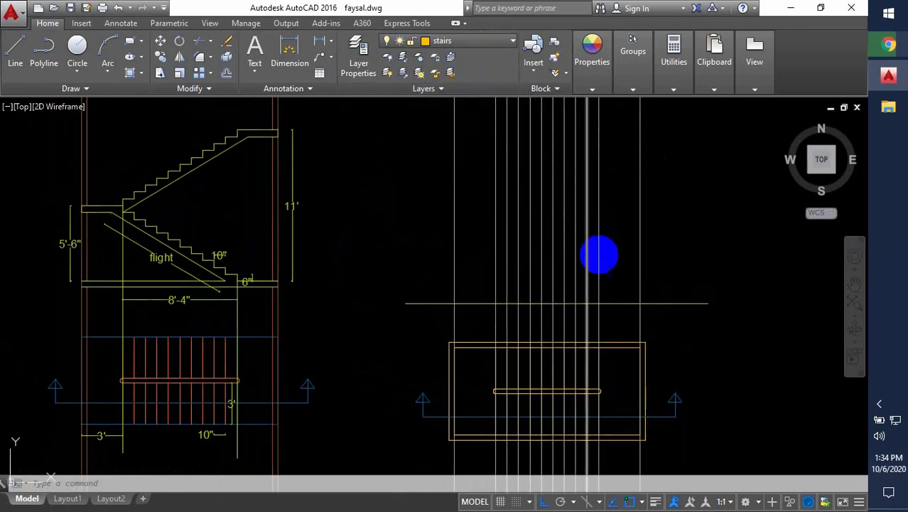
pyautogui.write('pl')
pyautogui.press('Return')
pyautogui.click(639, 304)
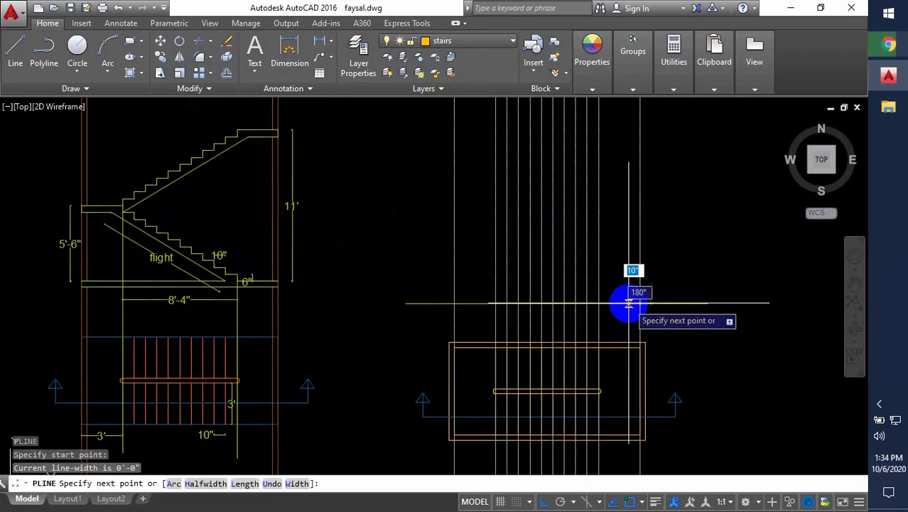
pyautogui.scroll(2, 606, 304)
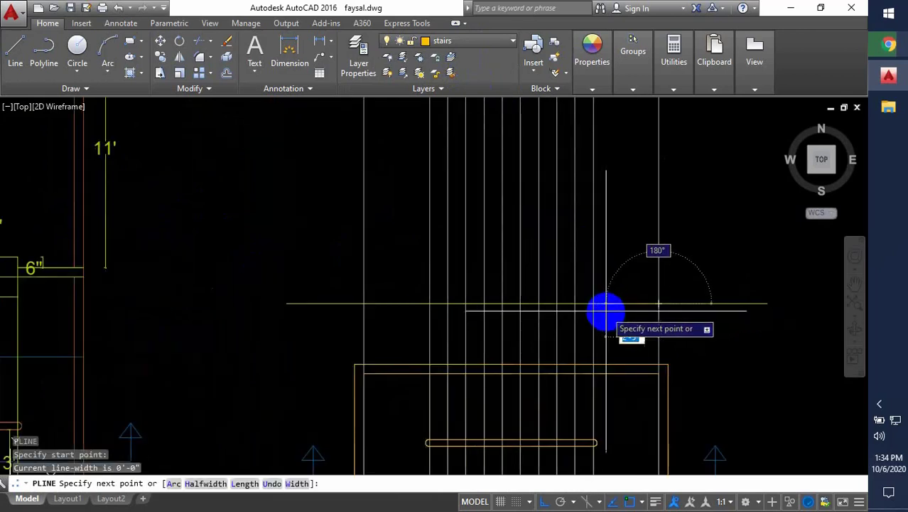
pyautogui.click(596, 304)
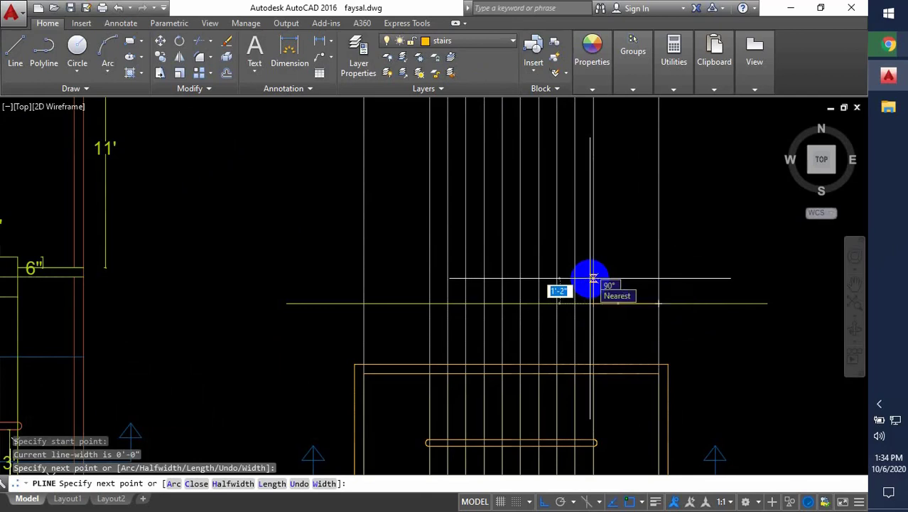
# Draw the lower flight's first five 6" risers and the four treads between them, climbing leftward along the tread construction lines
pyautogui.press('Return')
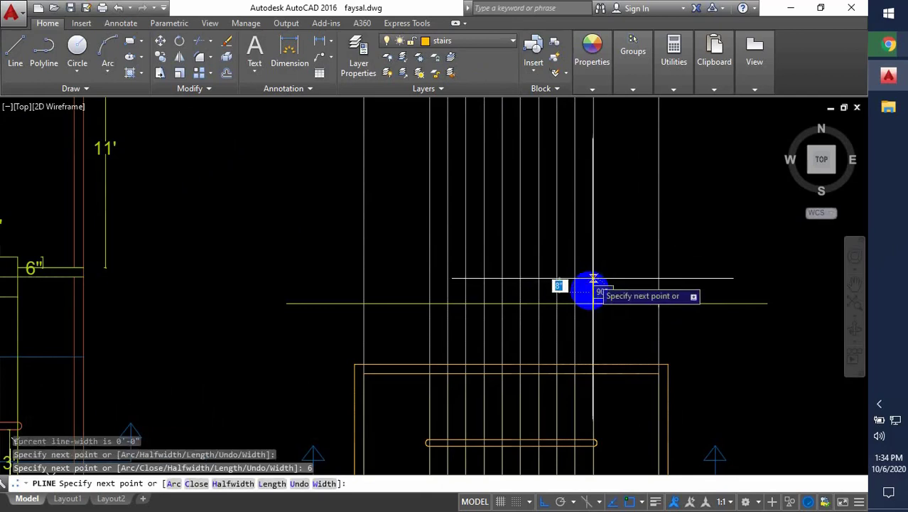
pyautogui.scroll(2, 594, 279)
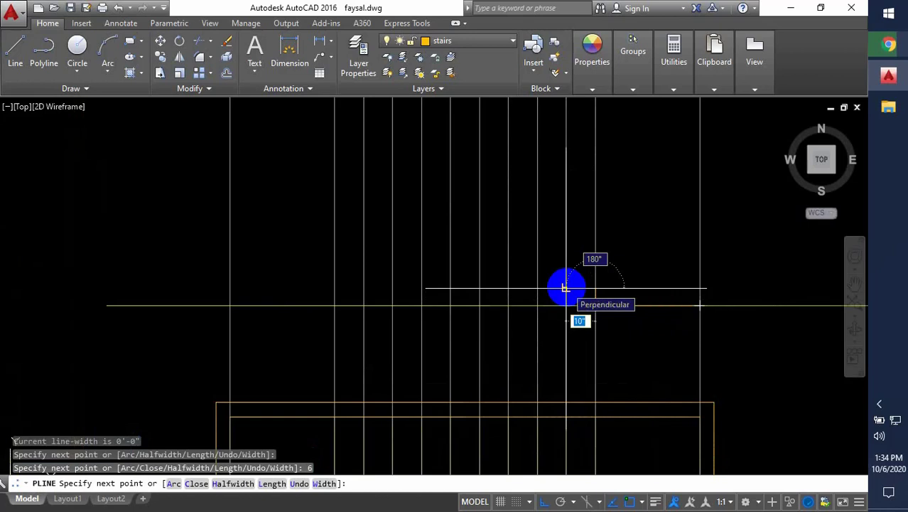
pyautogui.click(565, 287)
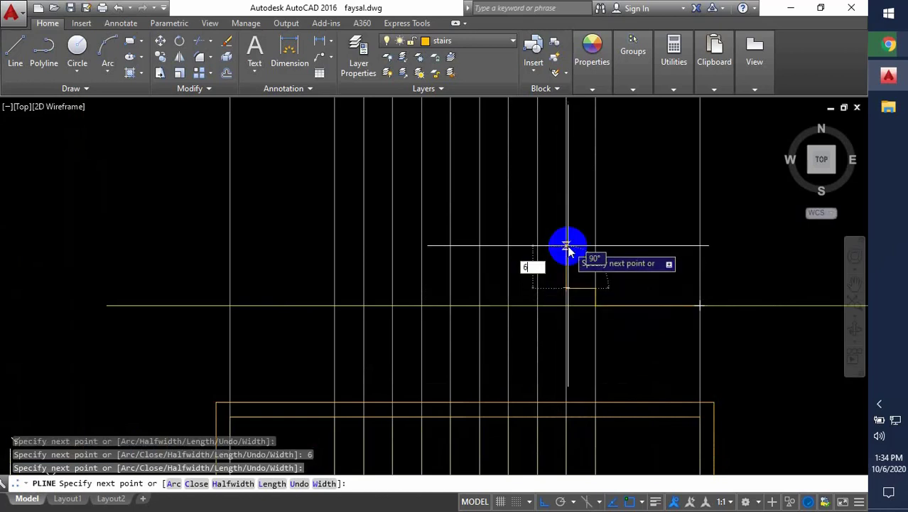
pyautogui.press('Return')
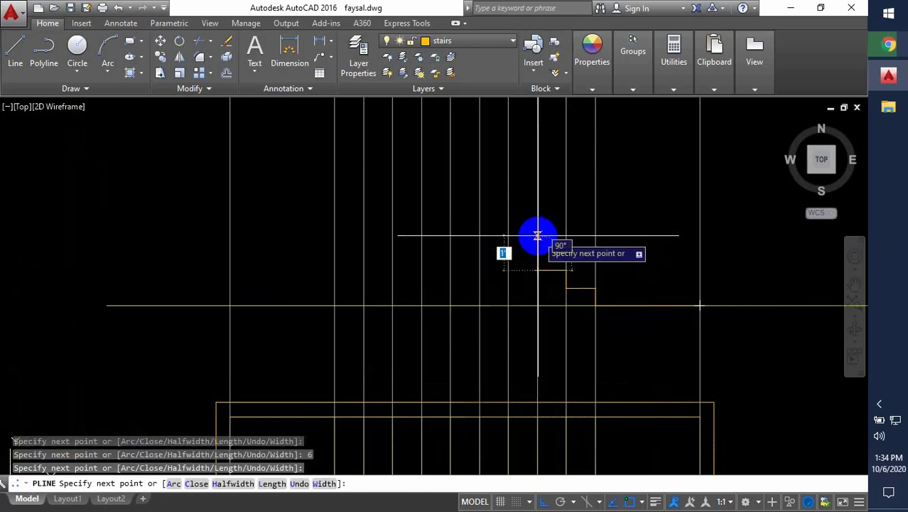
pyautogui.write('6')
pyautogui.press('Return')
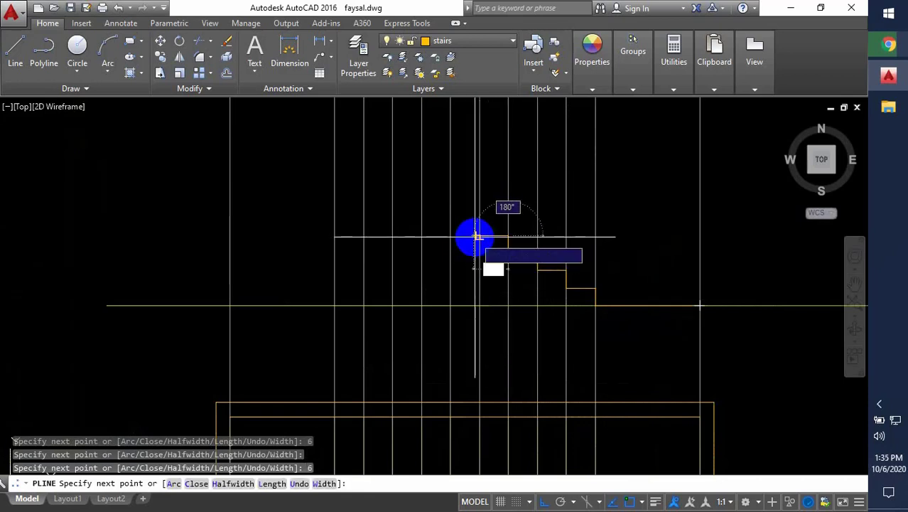
pyautogui.press('Return')
pyautogui.write('6')
pyautogui.press('Return')
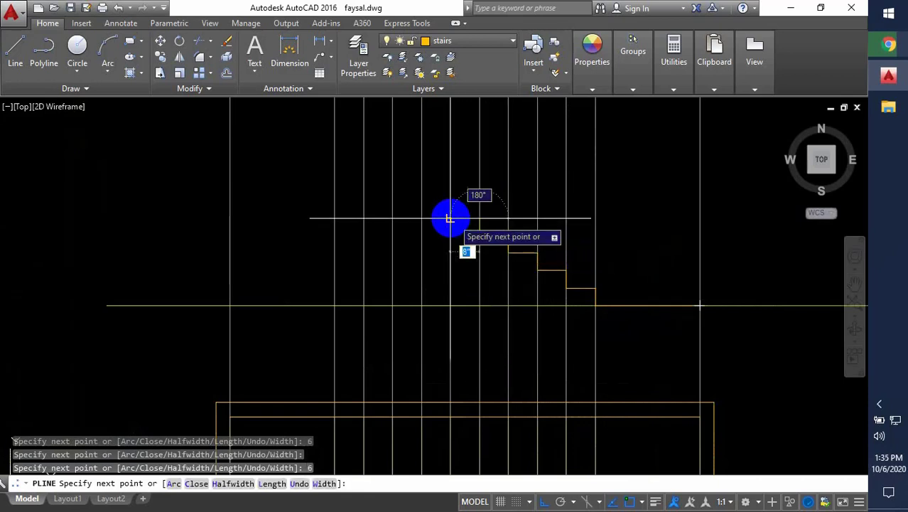
# Continue the lower flight's polyline leftward with the fifth to seventh treads and the sixth to eighth risers, each riser 6" high
pyautogui.click(451, 217)
pyautogui.write('6')
pyautogui.press('Return')
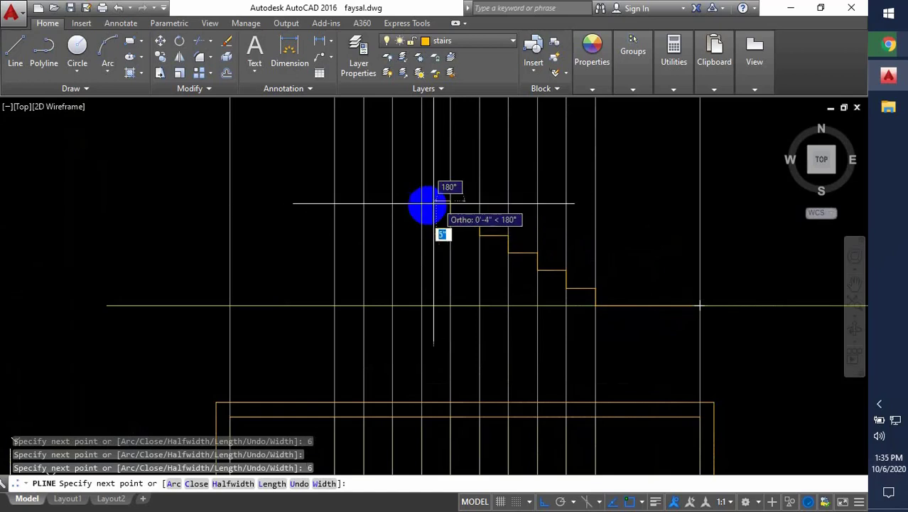
pyautogui.click(420, 200)
pyautogui.write('6')
pyautogui.press('Return')
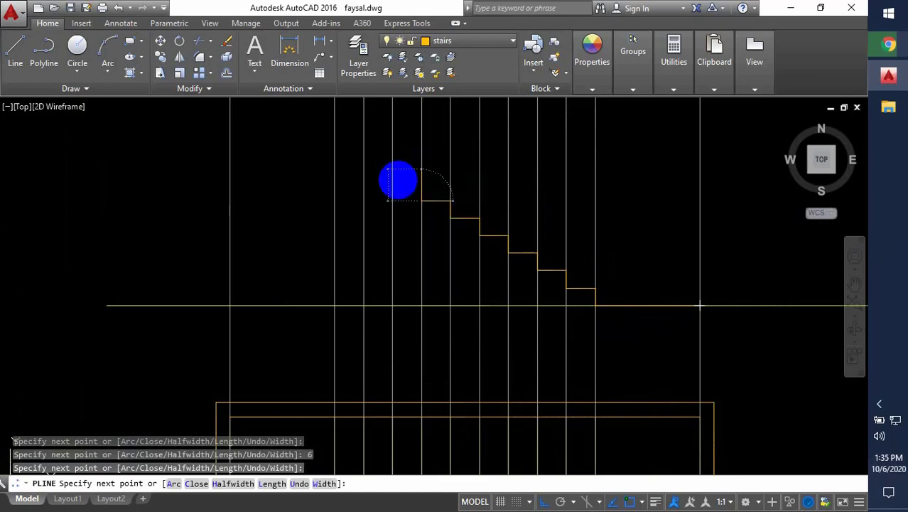
pyautogui.click(388, 184)
pyautogui.write('6')
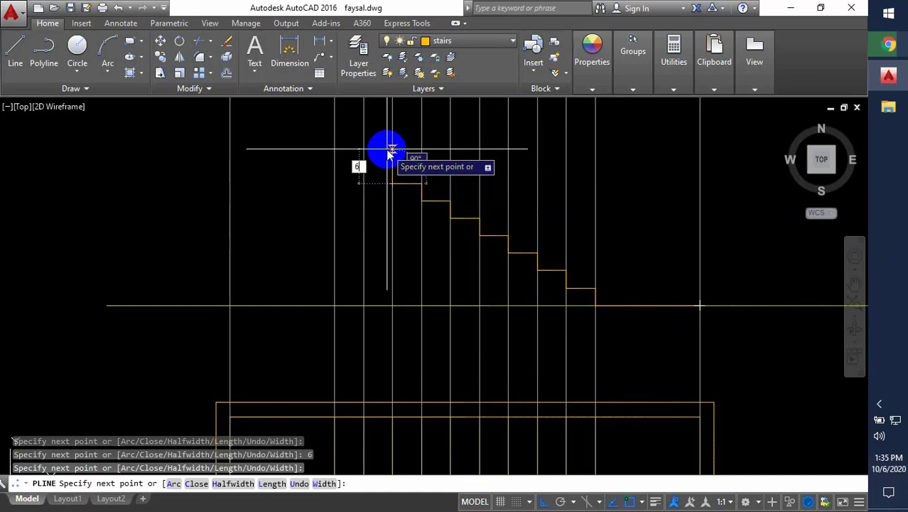
pyautogui.press('Return')
# Add the lower flight's eighth and ninth treads and finish it with the ninth and tenth 6" risers
pyautogui.click(363, 166)
pyautogui.write('6')
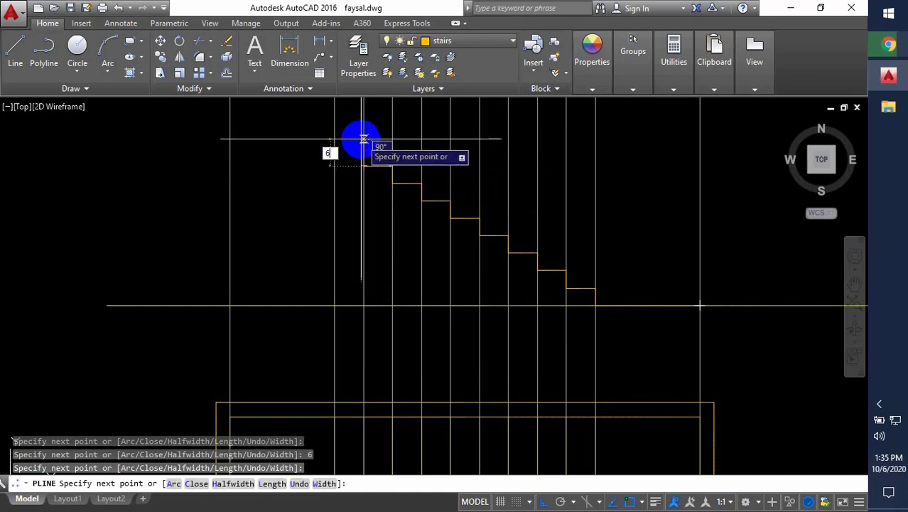
pyautogui.press('Return')
pyautogui.click(334, 150)
pyautogui.moveTo(337, 149); pyautogui.dragTo(349, 232, button='middle')
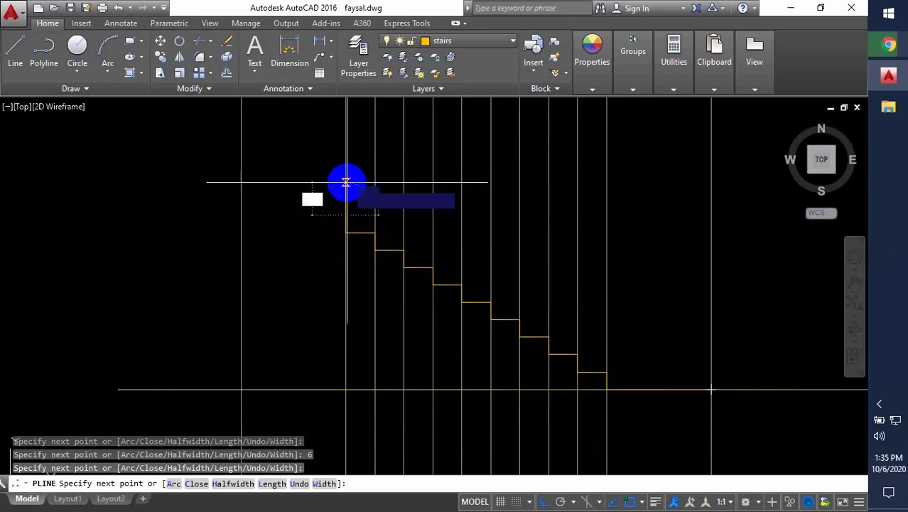
pyautogui.write('6')
pyautogui.press('Return')
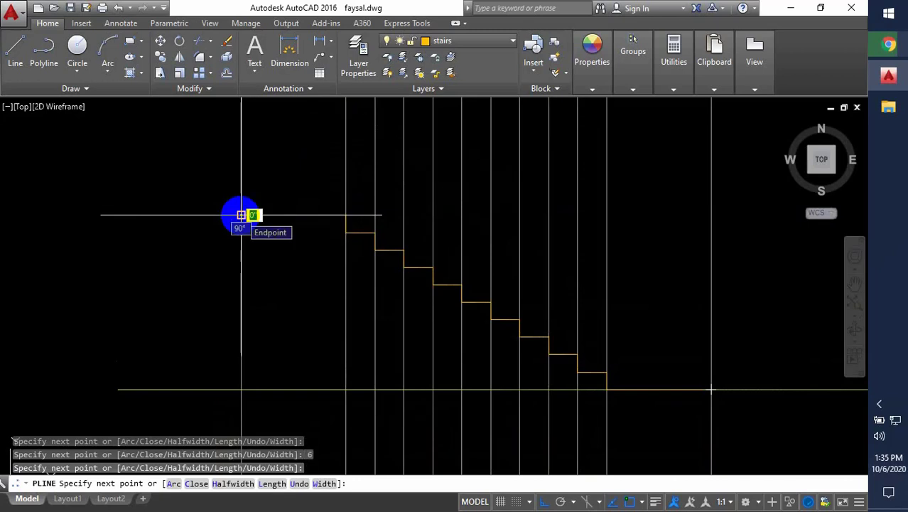
# Draw the landing to the left inner wall's construction line, drop 6", run its underside about 2'-5" back rightward, and end the polyline
pyautogui.click(241, 215)
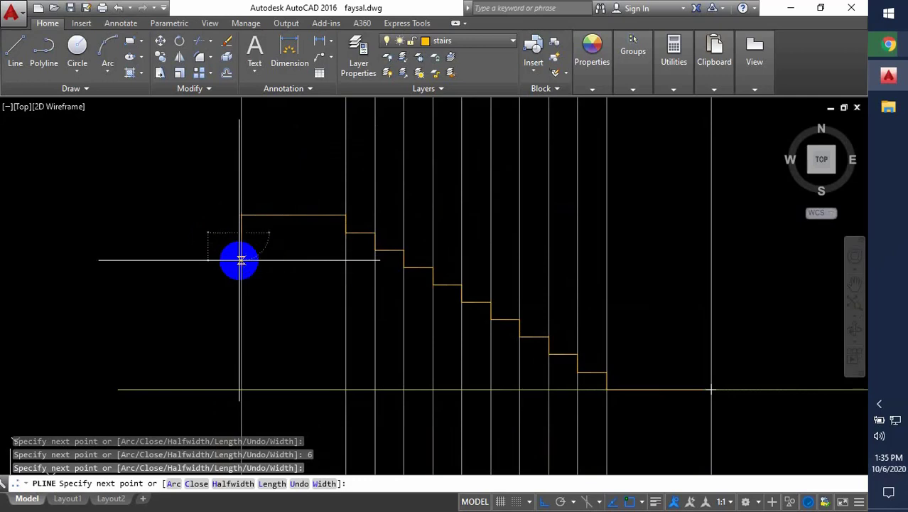
pyautogui.write('6')
pyautogui.press('Return')
pyautogui.scroll(2, 324, 241)
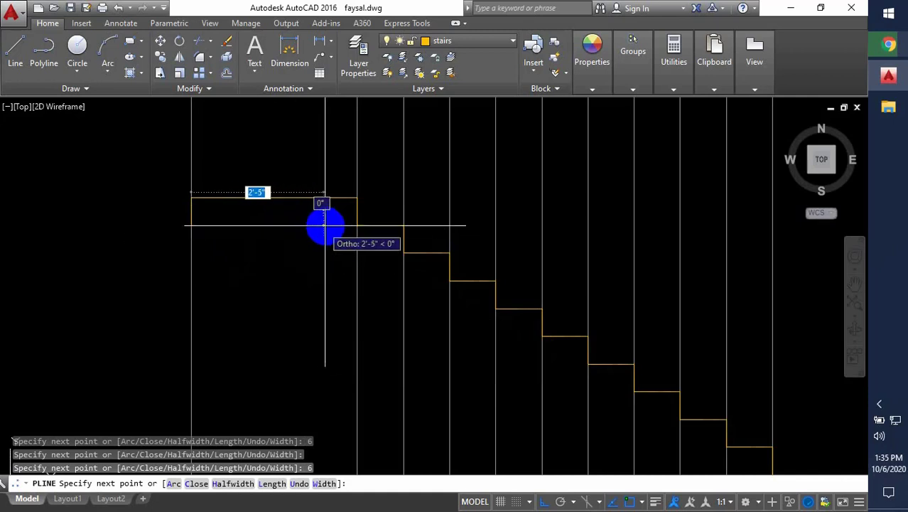
pyautogui.press('Escape')
# Add a vertical linear dimension from the landing's top left corner down to the base line, placed just left of the section
pyautogui.scroll(-4, 335, 274)
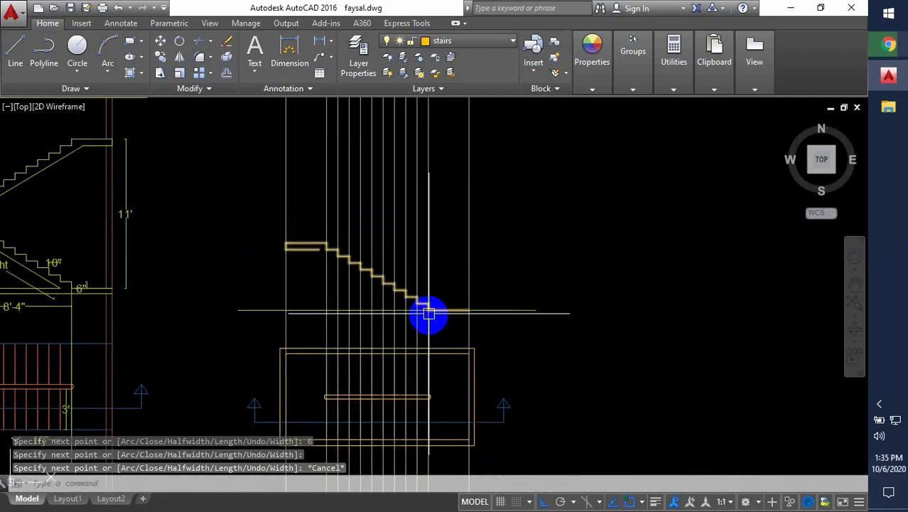
pyautogui.moveTo(460, 313); pyautogui.dragTo(547, 328, button='middle')
pyautogui.moveTo(336, 262); pyautogui.dragTo(337, 293, button='middle')
pyautogui.moveTo(394, 285); pyautogui.dragTo(455, 276, button='middle')
pyautogui.click(289, 51)
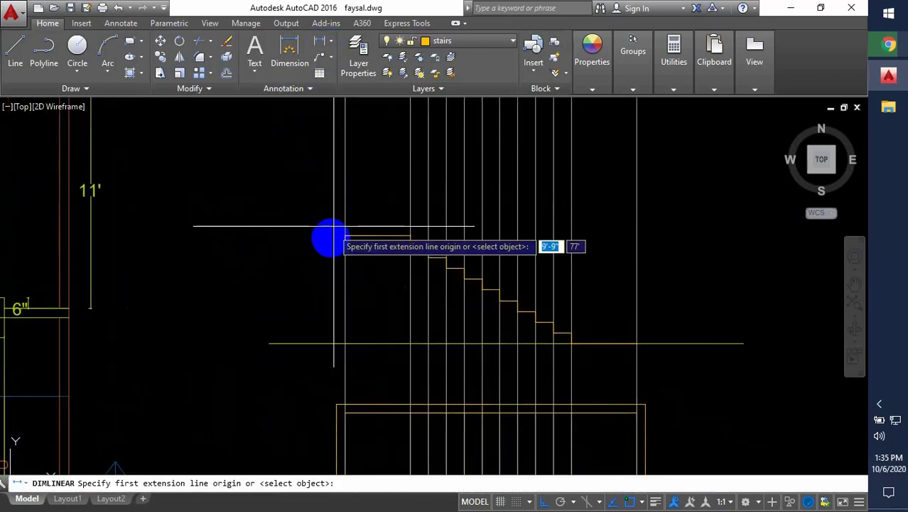
pyautogui.click(344, 236)
pyautogui.click(345, 343)
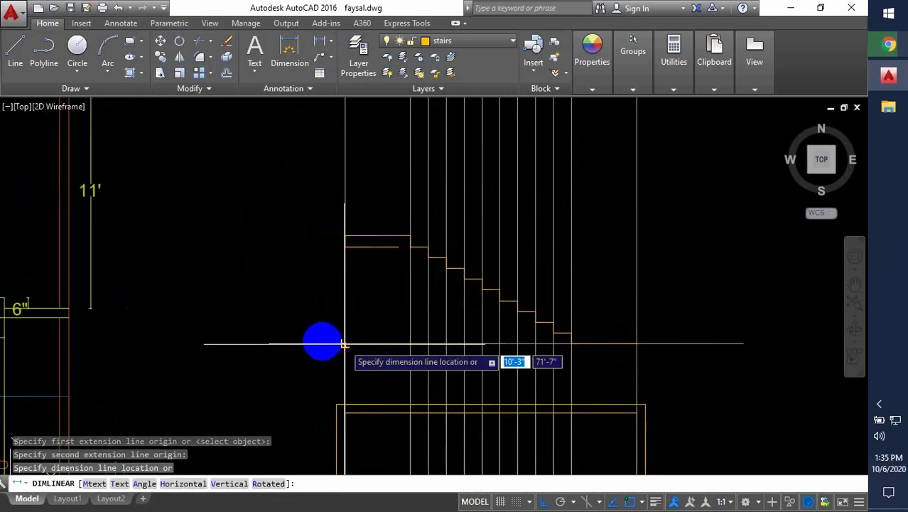
pyautogui.click(340, 295)
# Start a new polyline at the landing's right end, where the lower flight arrives, and draw a 6" riser upward
pyautogui.scroll(-2, 290, 311)
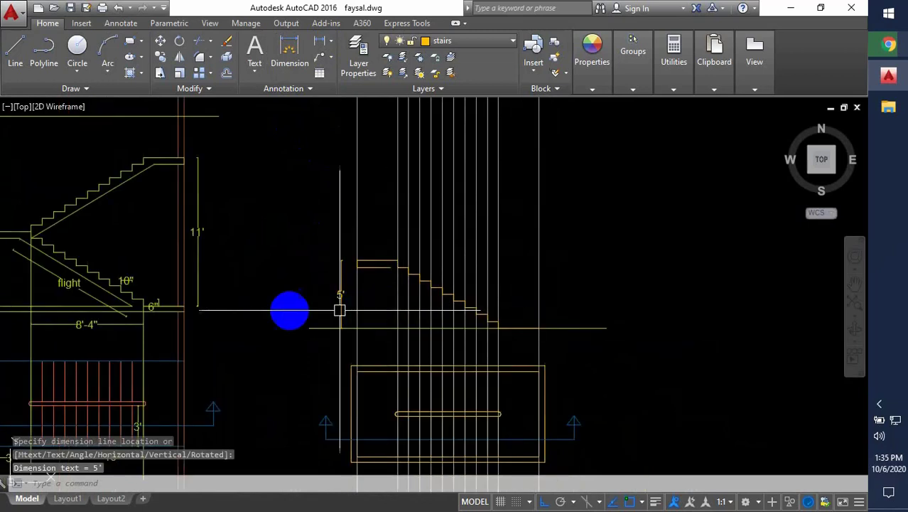
pyautogui.moveTo(290, 310); pyautogui.dragTo(321, 276, button='middle')
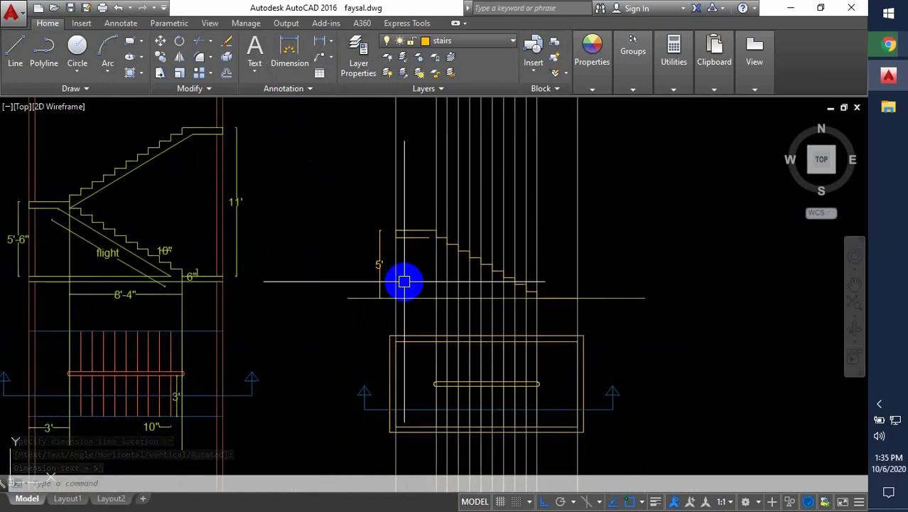
pyautogui.scroll(2, 403, 245)
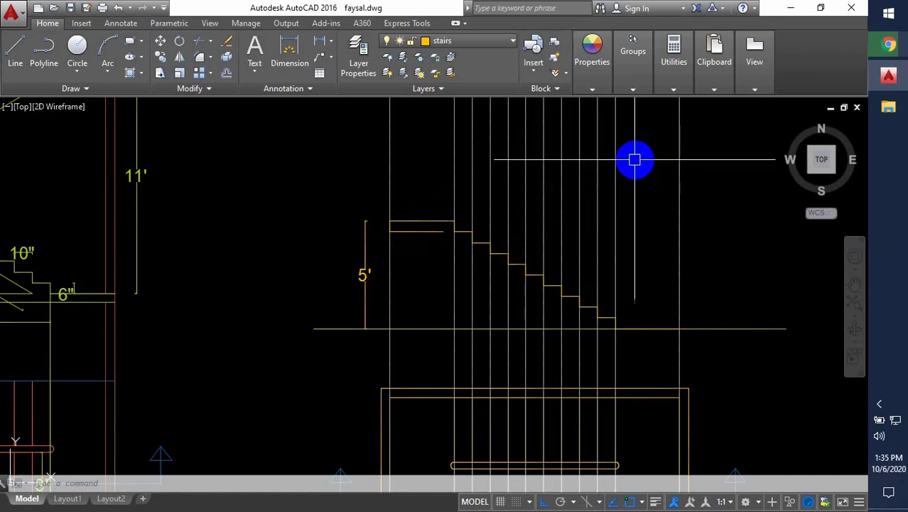
pyautogui.moveTo(635, 158); pyautogui.dragTo(604, 222, button='middle')
pyautogui.scroll(-2, 636, 231)
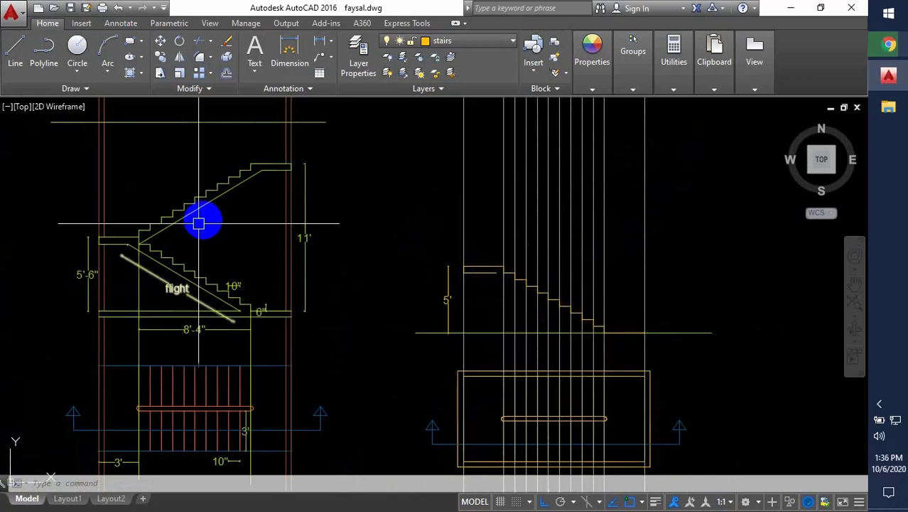
pyautogui.moveTo(512, 267); pyautogui.dragTo(501, 303, button='middle')
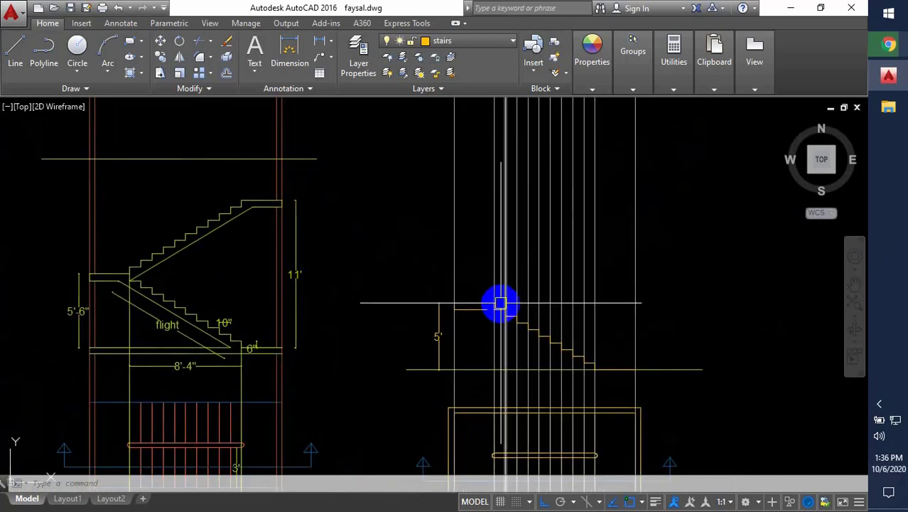
pyautogui.press('Return')
pyautogui.scroll(6, 505, 303)
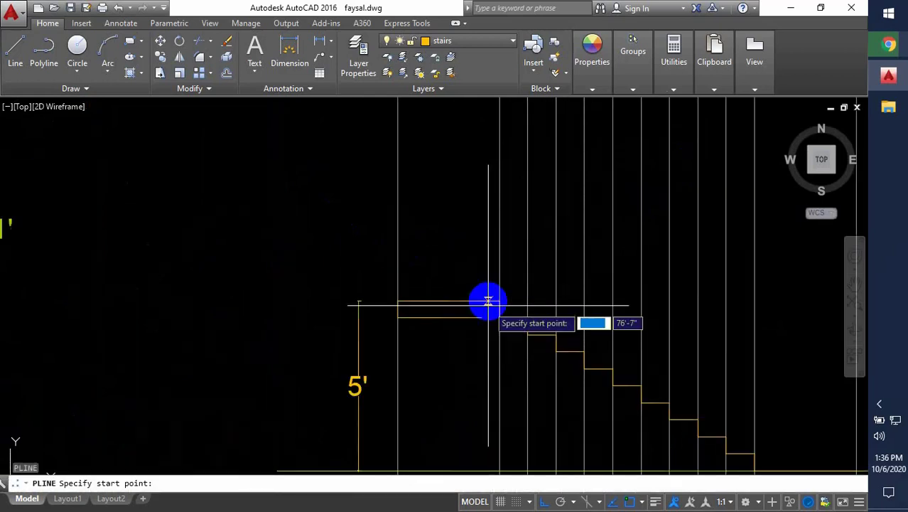
pyautogui.click(504, 299)
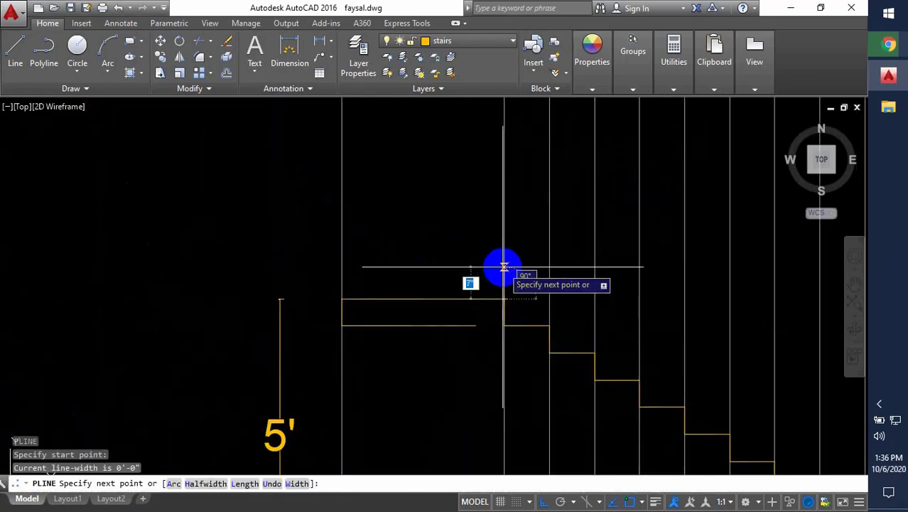
pyautogui.write('6')
pyautogui.press('Return')
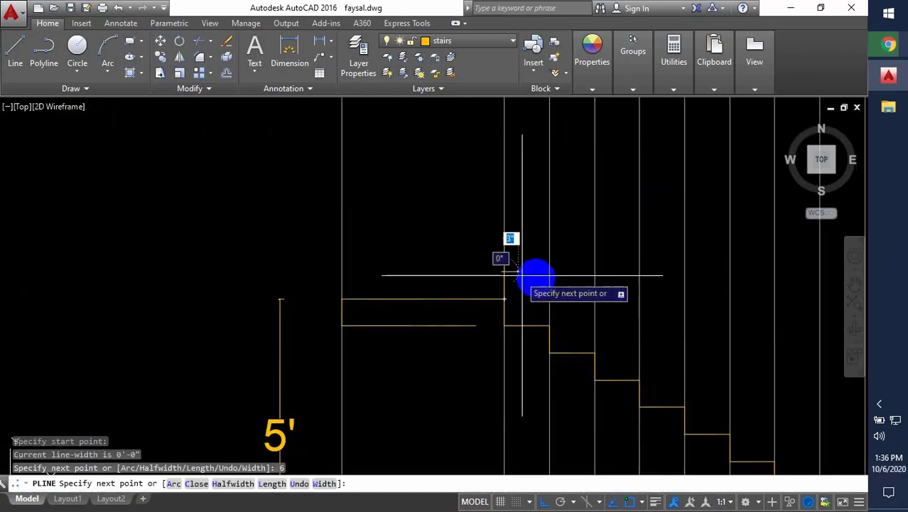
# Draw the upper flight's first four treads rightward between the construction lines, with 6" risers between them
pyautogui.click(550, 271)
pyautogui.write('6')
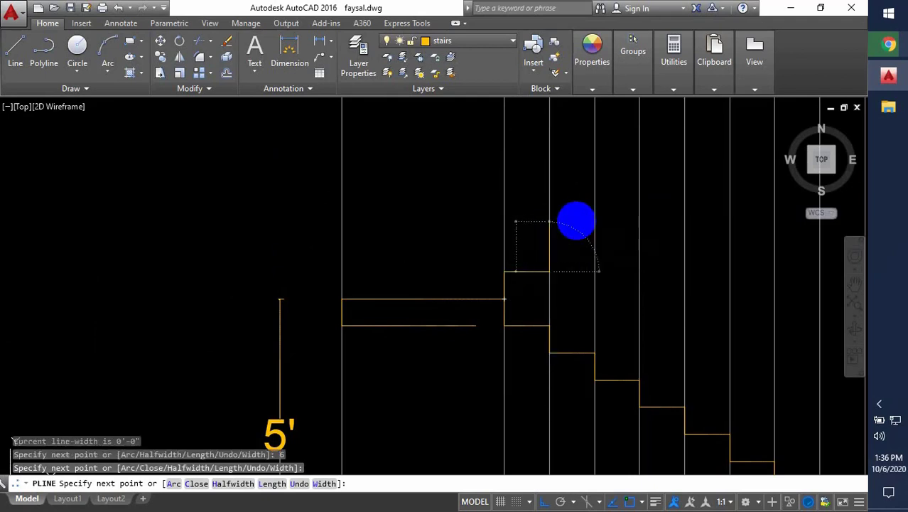
pyautogui.press('Return')
pyautogui.click(594, 245)
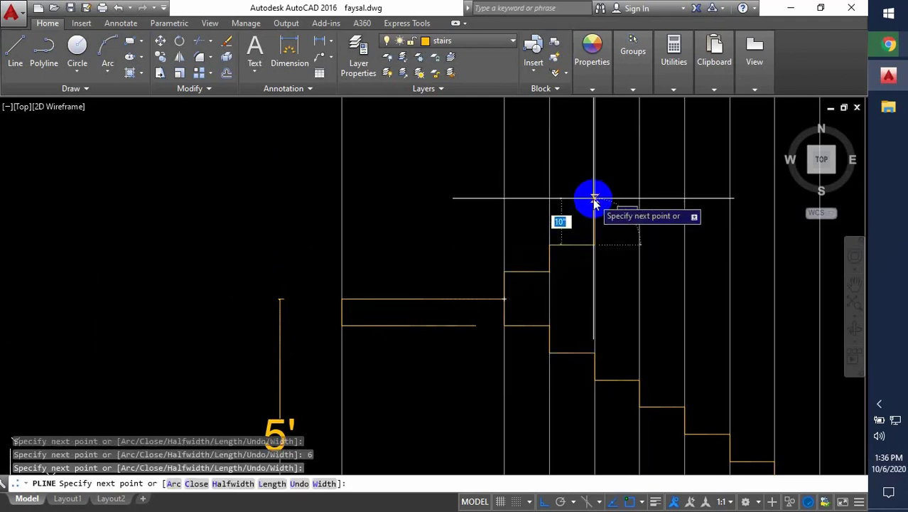
pyautogui.write('6')
pyautogui.press('Return')
pyautogui.click(639, 217)
pyautogui.write('6')
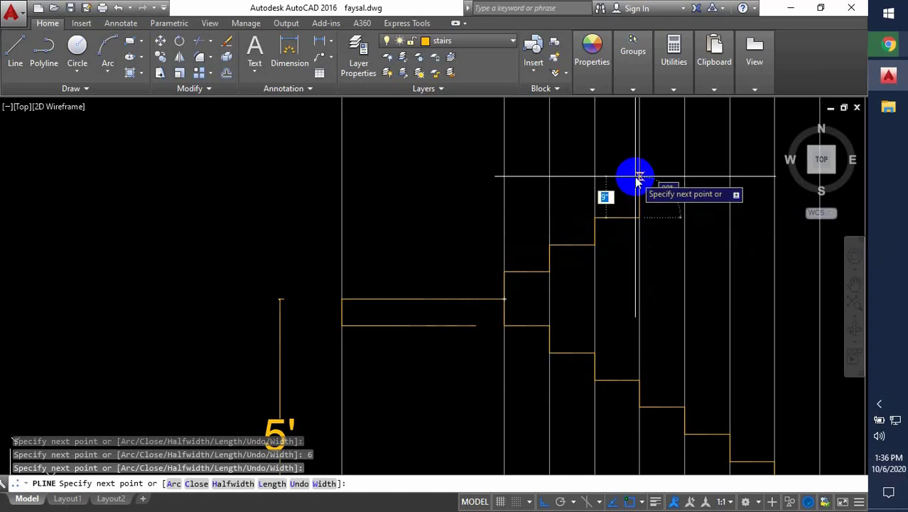
pyautogui.press('Return')
pyautogui.click(685, 189)
# Continue the upper flight's polyline with the fifth, sixth and seventh 6" risers, each followed by a tread to the next construction line
pyautogui.moveTo(641, 227); pyautogui.dragTo(519, 278, button='middle')
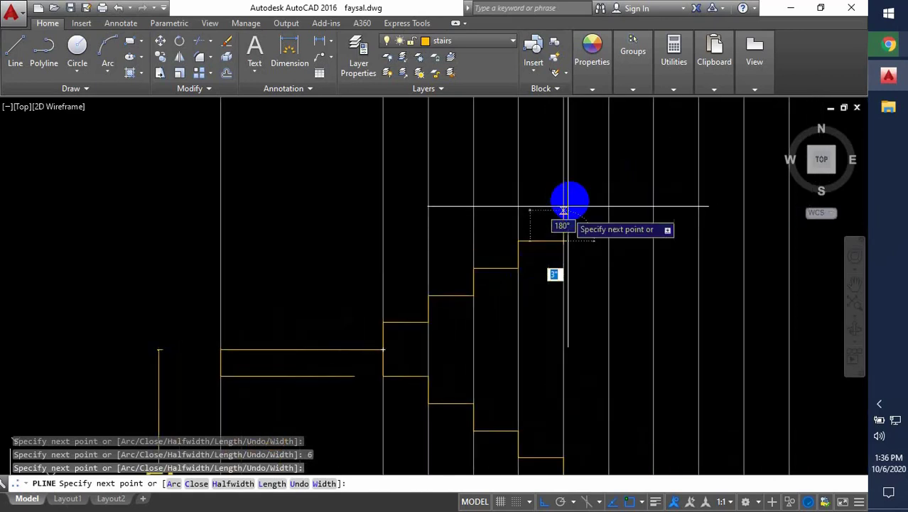
pyautogui.write('6')
pyautogui.press('Return')
pyautogui.click(607, 214)
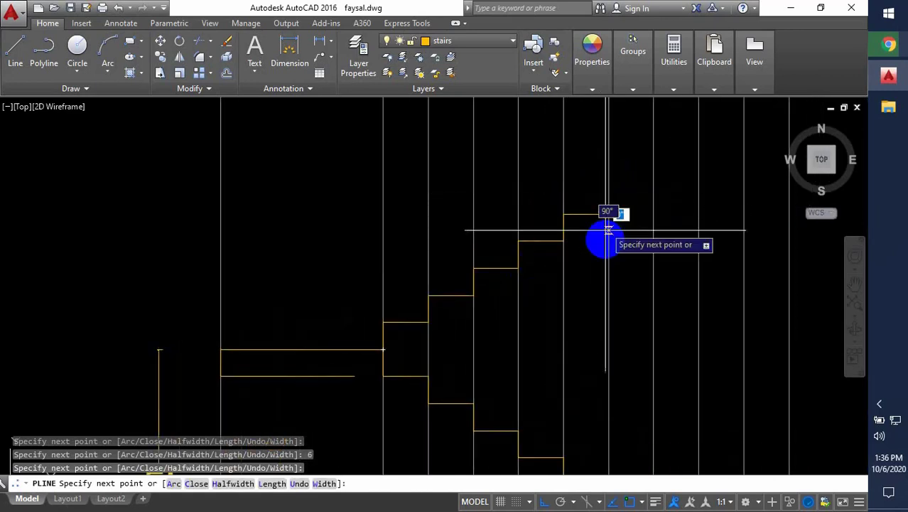
pyautogui.moveTo(600, 238); pyautogui.dragTo(497, 268, button='middle')
pyautogui.press('Return')
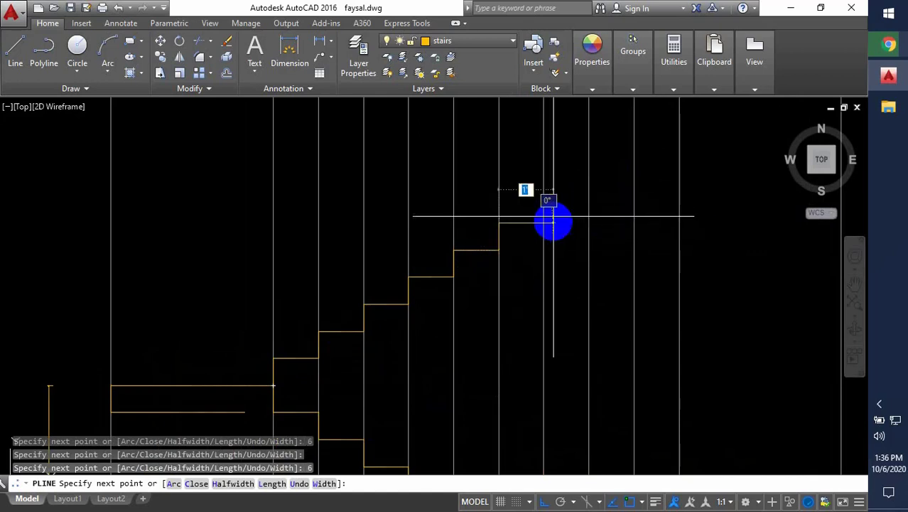
pyautogui.click(543, 222)
pyautogui.press('Return')
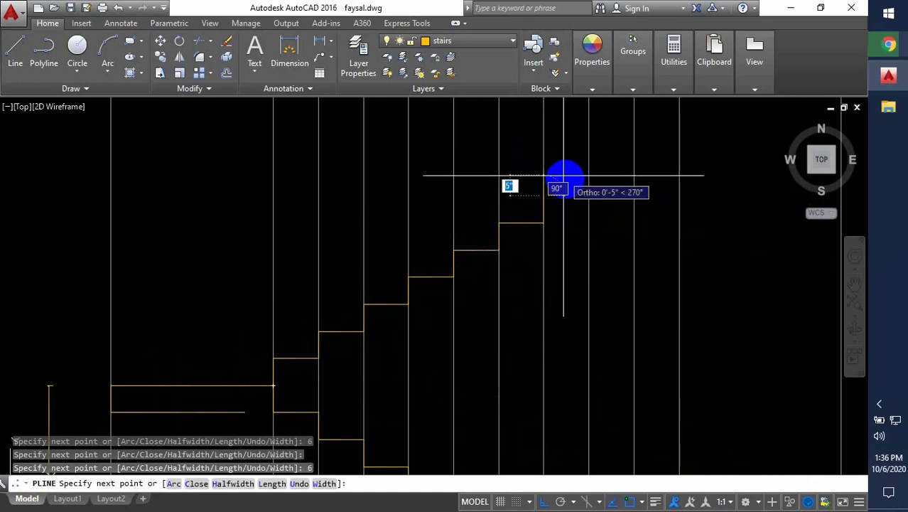
pyautogui.click(589, 195)
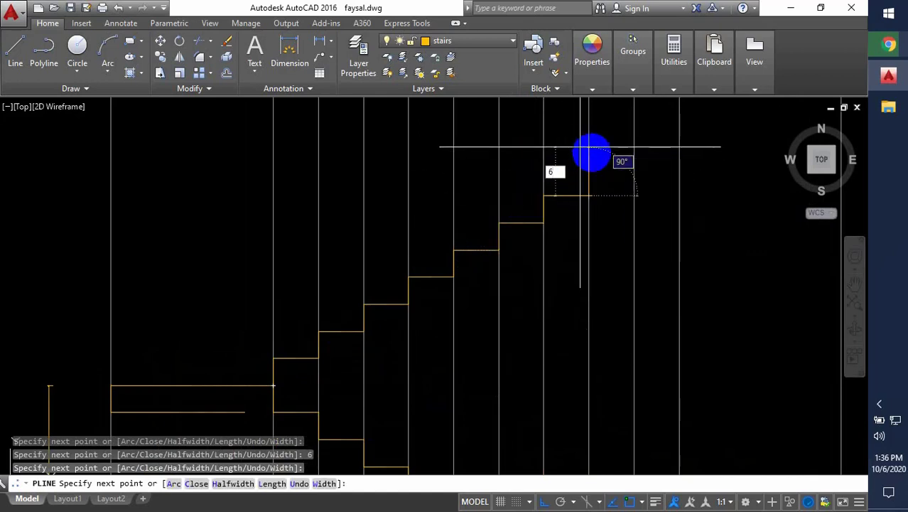
# Add the upper flight's eighth 6" riser, its tread to the next construction line, and the ninth 6" riser
pyautogui.write('6')
pyautogui.press('Return')
pyautogui.click(634, 148)
pyautogui.moveTo(630, 131); pyautogui.dragTo(516, 186, button='middle')
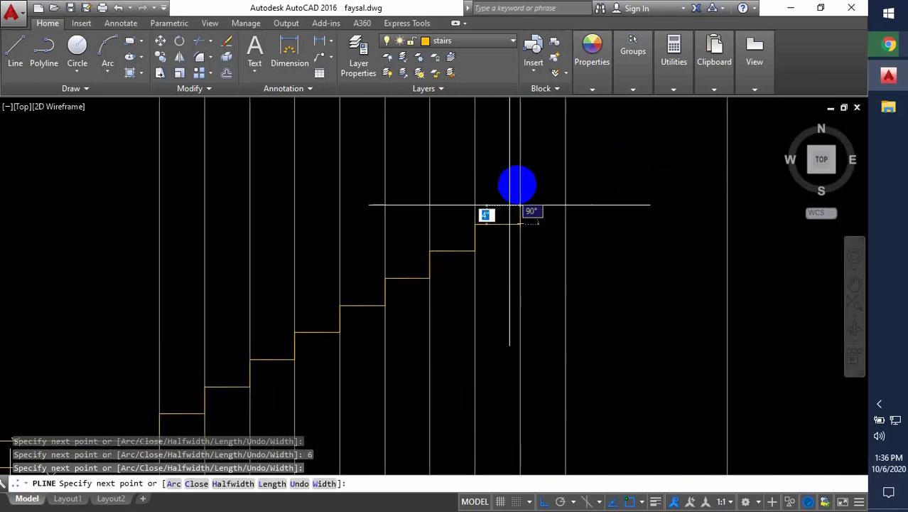
pyautogui.press('Return')
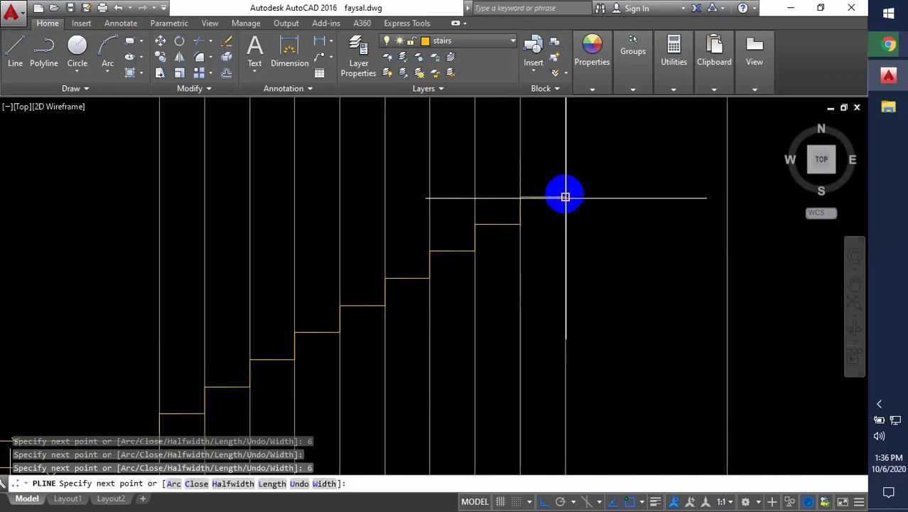
# Finish the upper flight's polyline with the landing to the last construction line, a 6" drop and an underside about 2'-2" back leftward
pyautogui.click(727, 170)
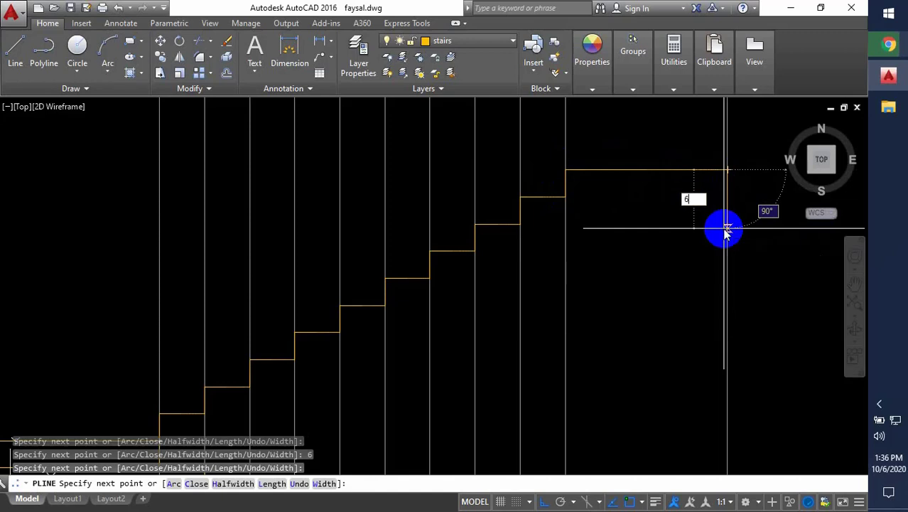
pyautogui.press('Return')
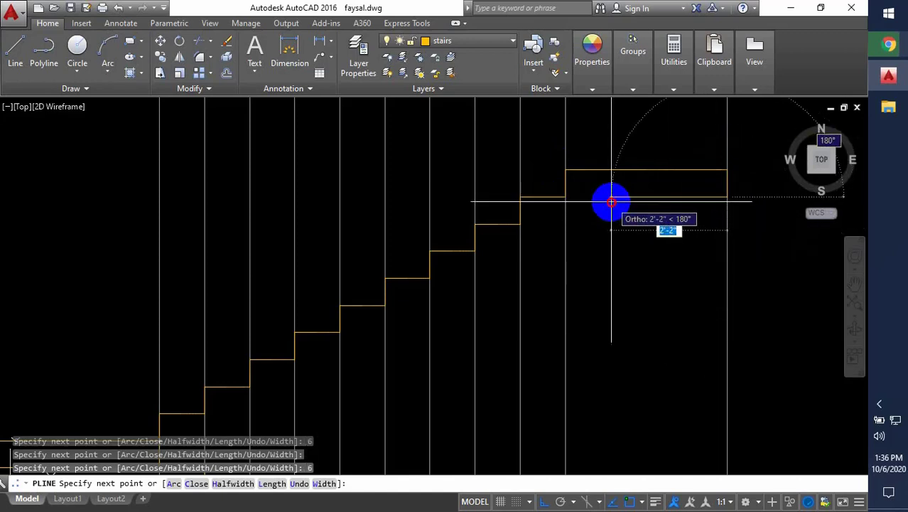
pyautogui.press('Return')
# Draw the ground floor slab outline: 6" down from the base line's right end, across to the leftmost construction line and up to the base line
pyautogui.scroll(-5, 610, 213)
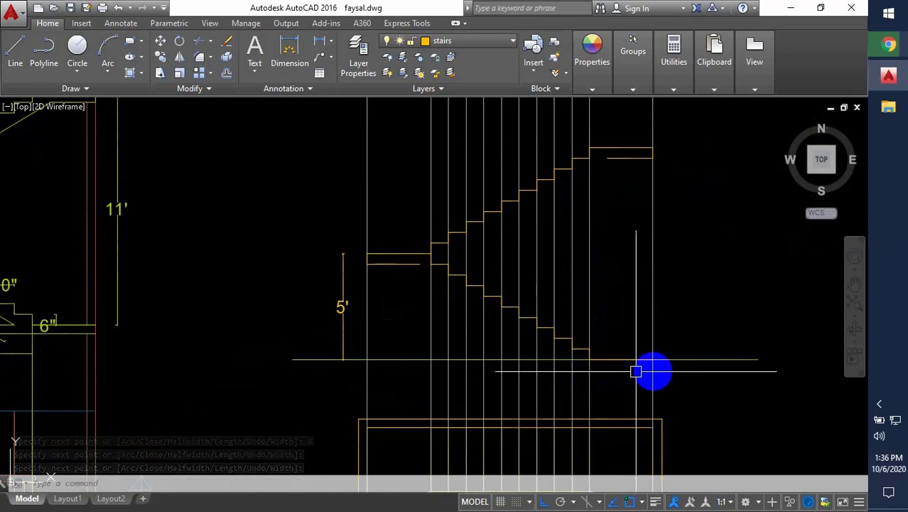
pyautogui.scroll(2, 635, 372)
pyautogui.moveTo(627, 366); pyautogui.dragTo(630, 316, button='middle')
pyautogui.write('l')
pyautogui.press('Return')
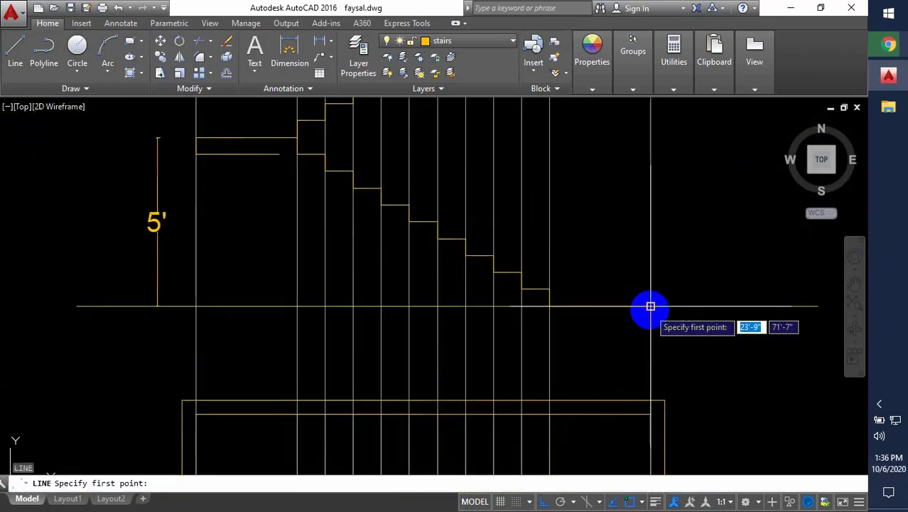
pyautogui.click(651, 307)
pyautogui.write('6')
pyautogui.press('Return')
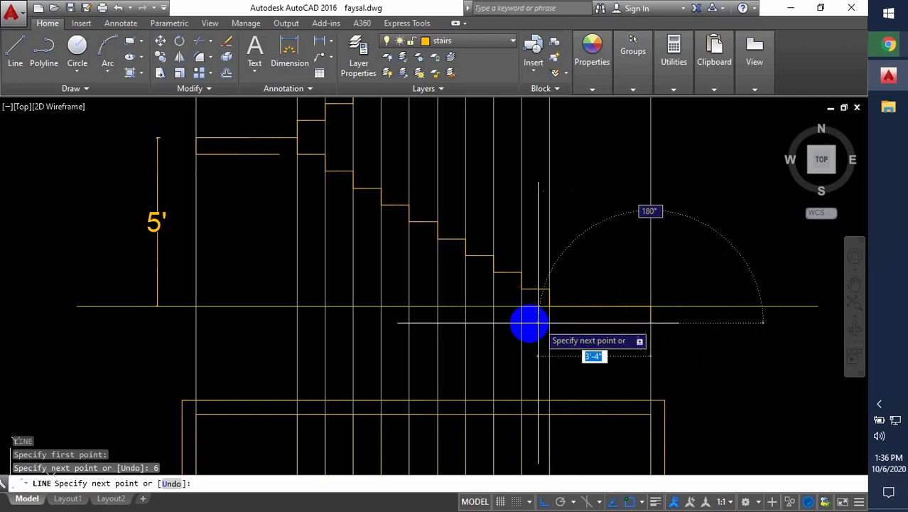
pyautogui.click(195, 323)
pyautogui.click(193, 318)
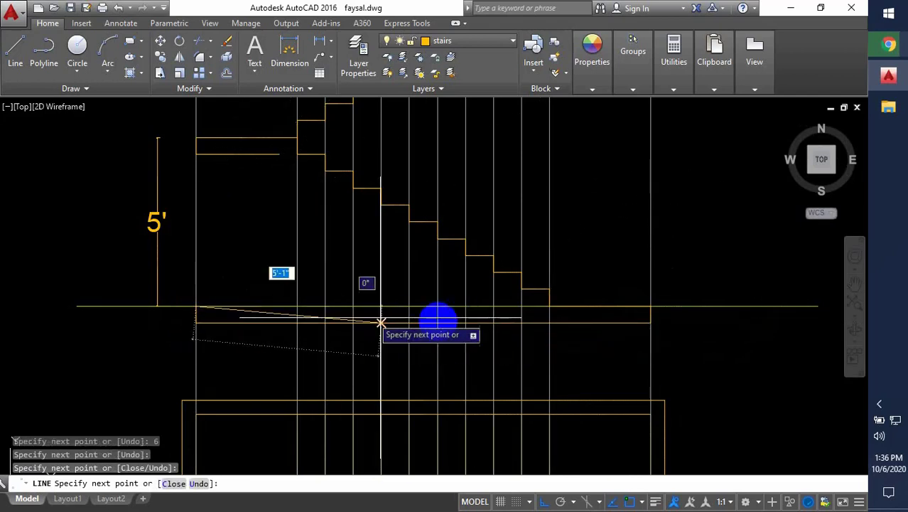
pyautogui.click(522, 307)
pyautogui.press('Escape')
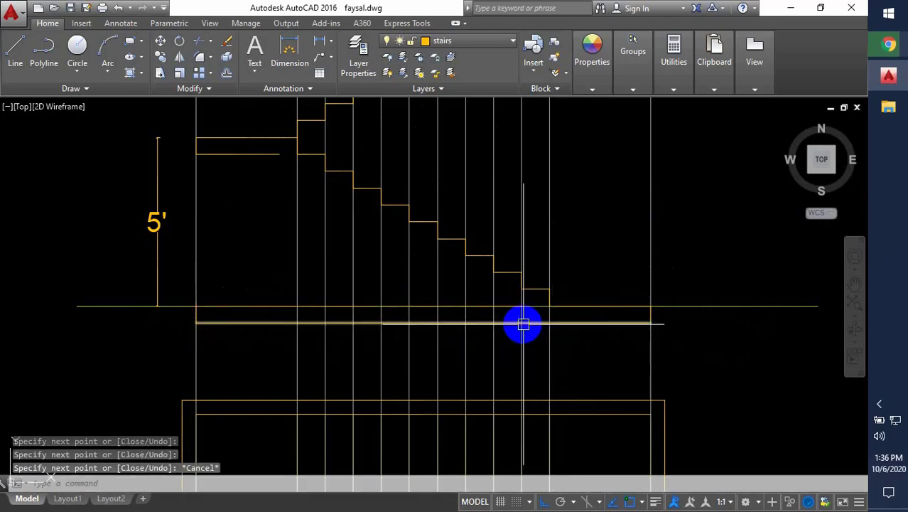
# Draw a 6" vertical helper line downward from the right end of the upper flight's last tread, below the upper landing
pyautogui.moveTo(256, 280)
pyautogui.mouseDown(button='middle')
pyautogui.moveTo(259, 287)
pyautogui.moveTo(314, 249)
pyautogui.moveTo(342, 264)
pyautogui.moveTo(341, 307)
pyautogui.mouseUp(button='middle')
pyautogui.moveTo(421, 221); pyautogui.dragTo(397, 298, button='middle')
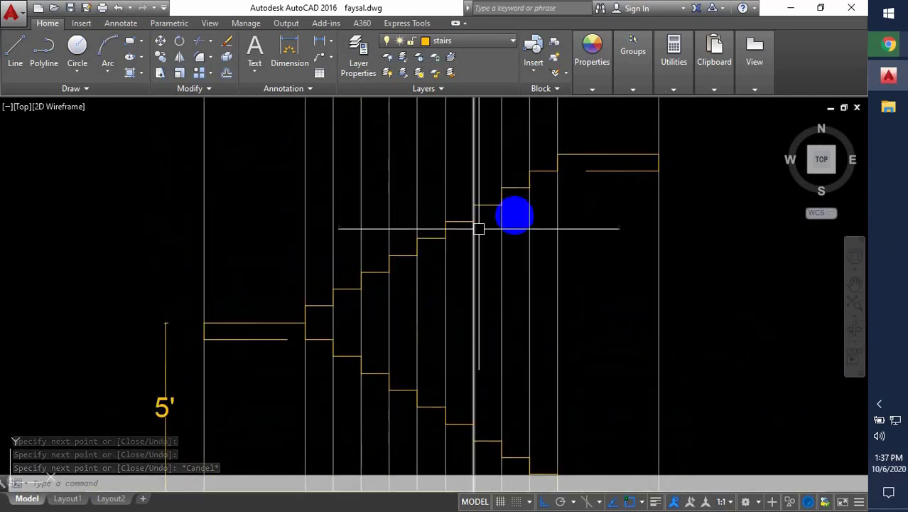
pyautogui.rightClick(526, 230)
pyautogui.click(546, 247)
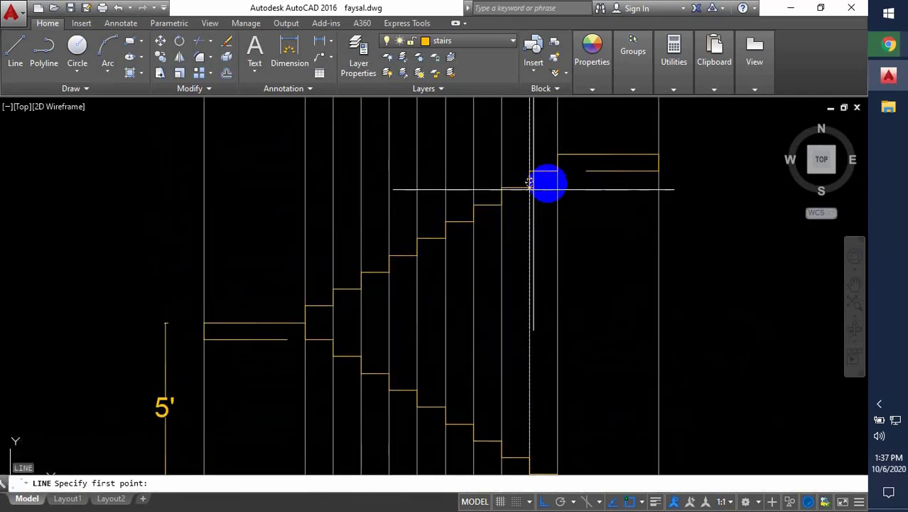
pyautogui.click(558, 172)
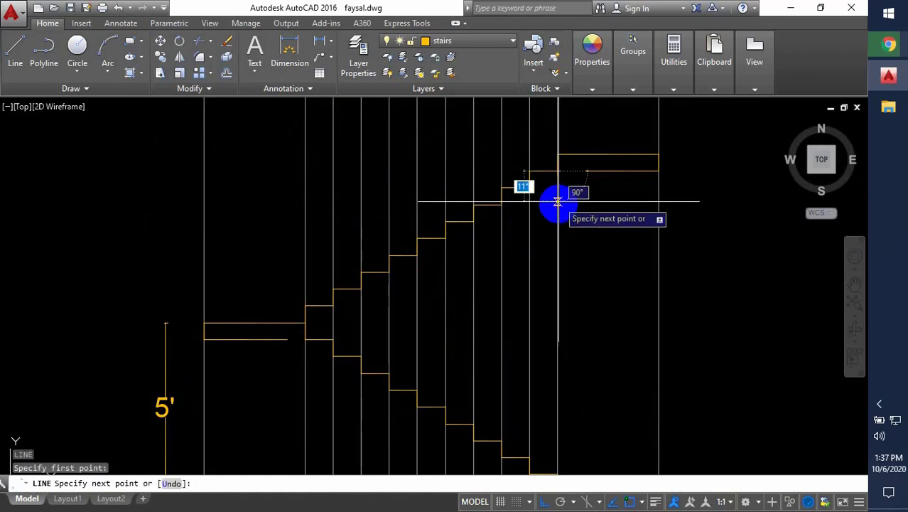
pyautogui.write('6')
pyautogui.press('Return')
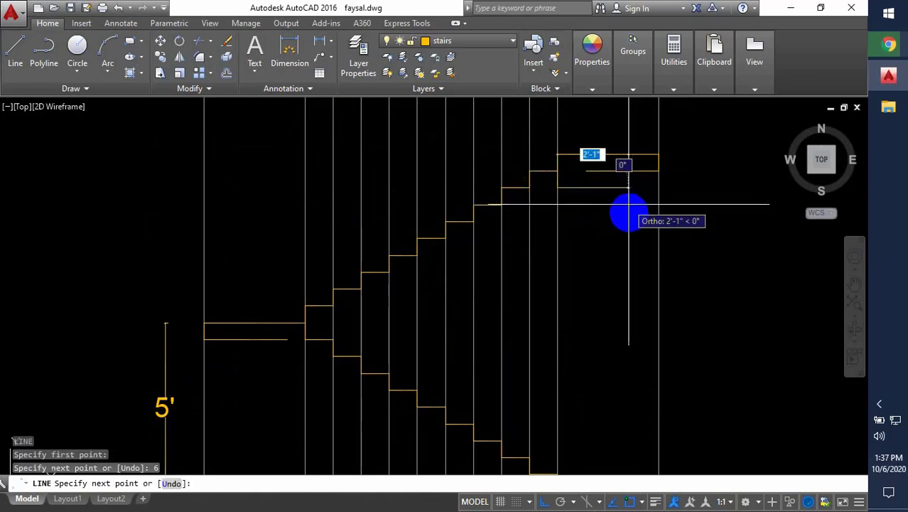
pyautogui.press('Return')
# Draw a 6" vertical helper line downward from the foot of the lower flight's second riser below the landing
pyautogui.press('Return')
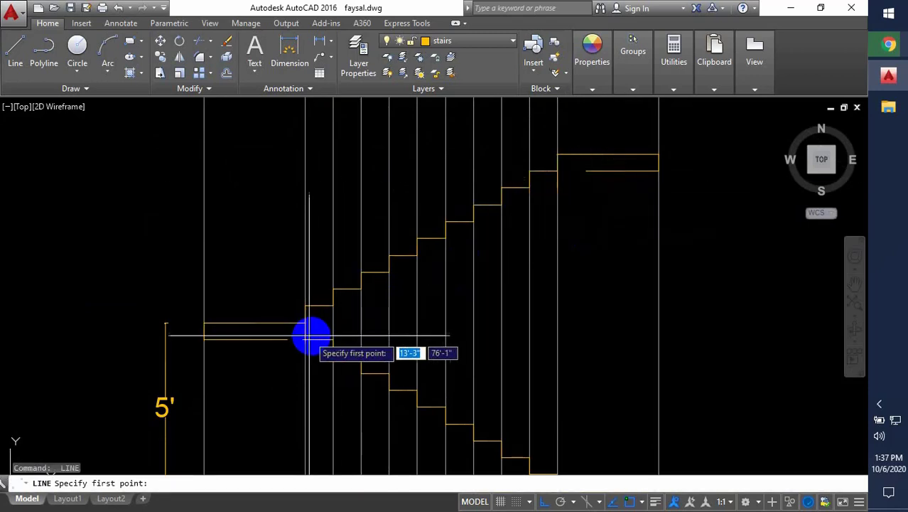
pyautogui.scroll(3, 330, 357)
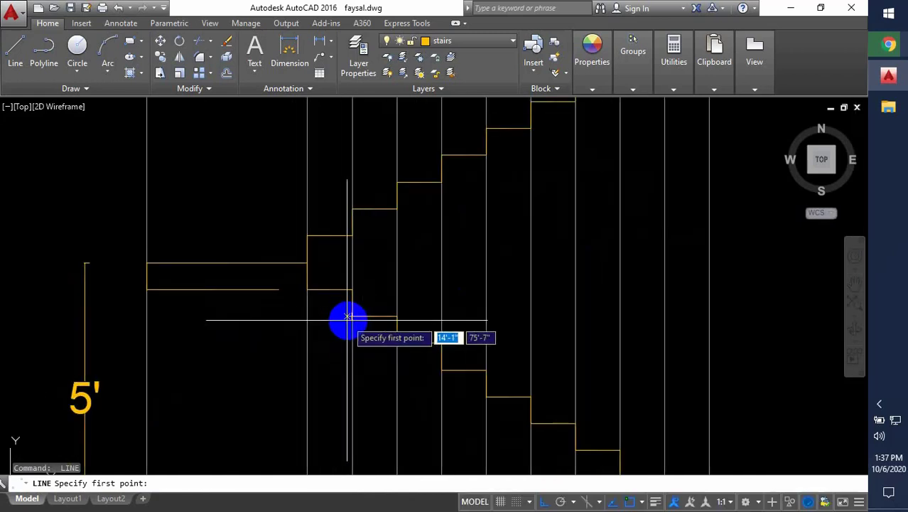
pyautogui.click(352, 315)
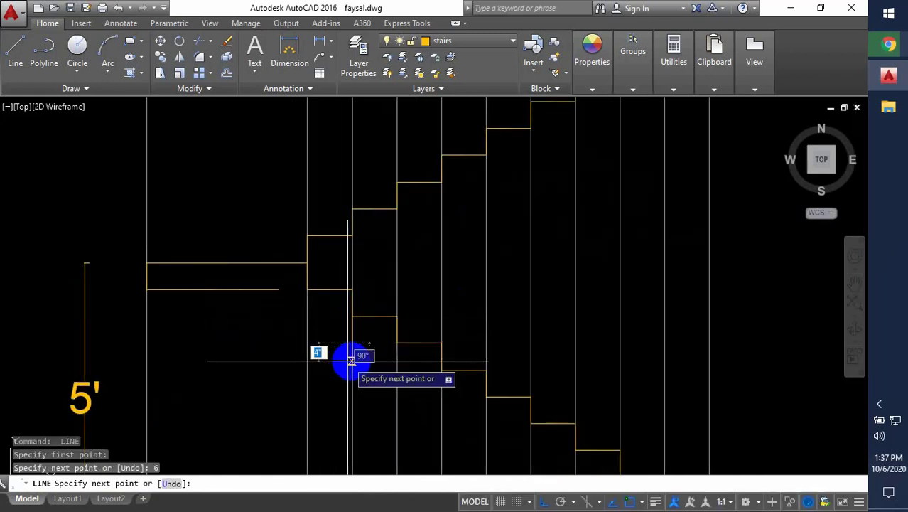
pyautogui.press('Escape')
# Draw the lower flight's sloping soffit line from the helper line's lower end to the base line, one tread before the bottom riser
pyautogui.scroll(-2, 426, 313)
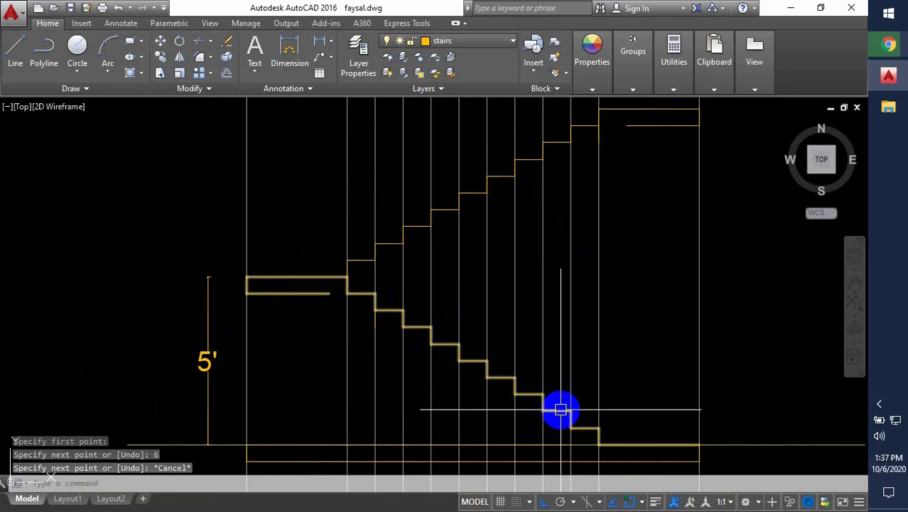
pyautogui.write('l')
pyautogui.press('Return')
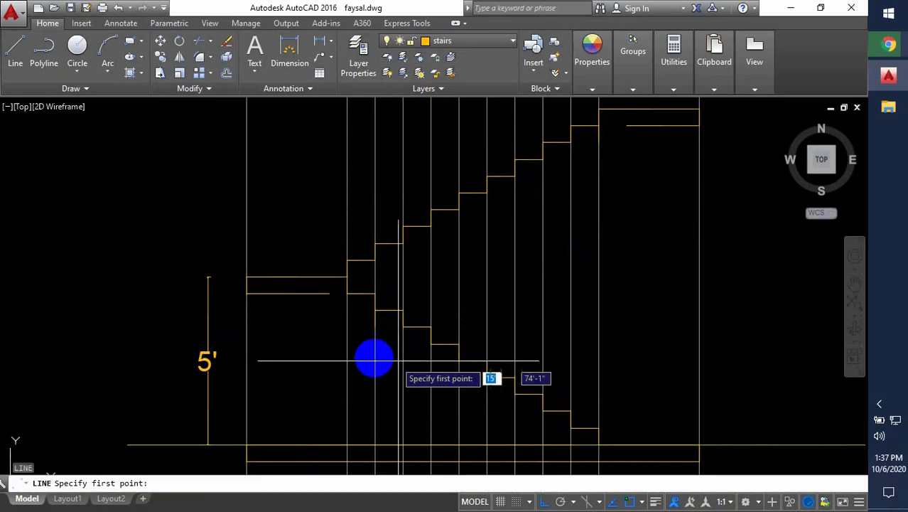
pyautogui.click(374, 328)
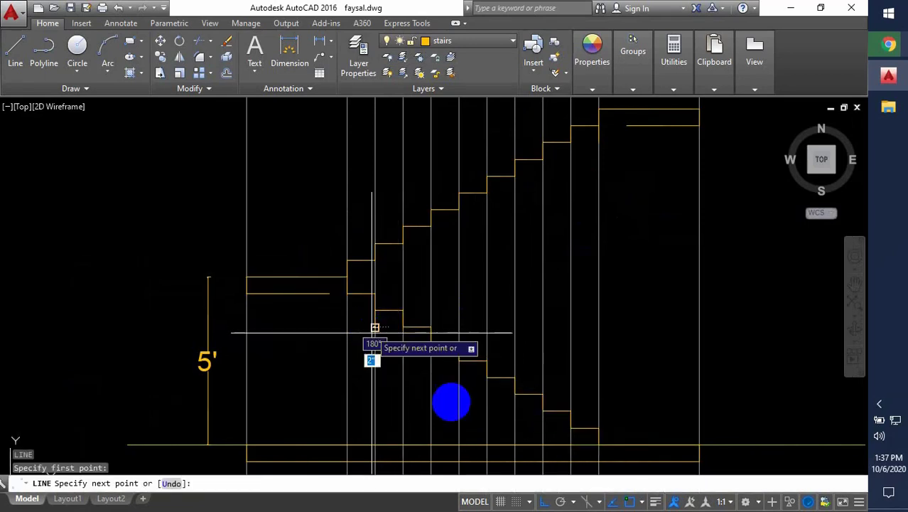
pyautogui.click(571, 446)
pyautogui.press('Return')
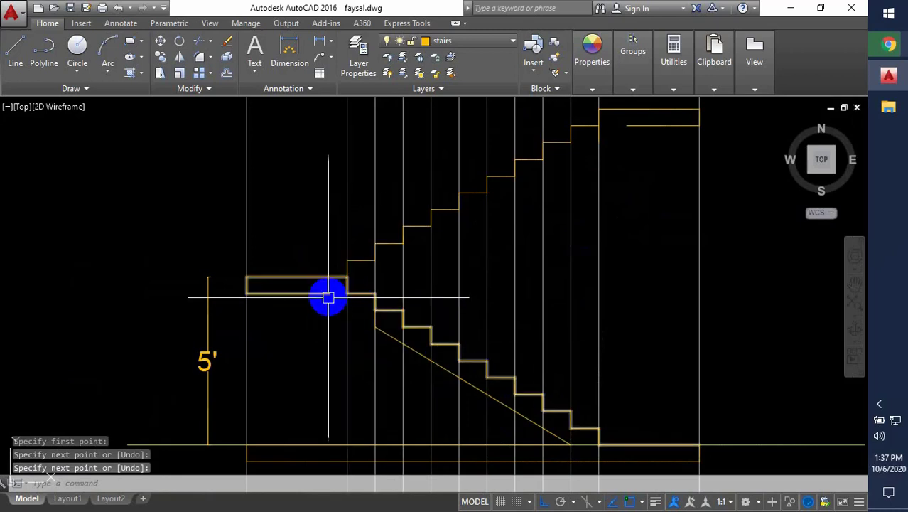
# Fillet the lower flight's soffit line with the mid-landing's underside at zero radius so they meet in a sharp corner
pyautogui.press('Return')
pyautogui.click(377, 327)
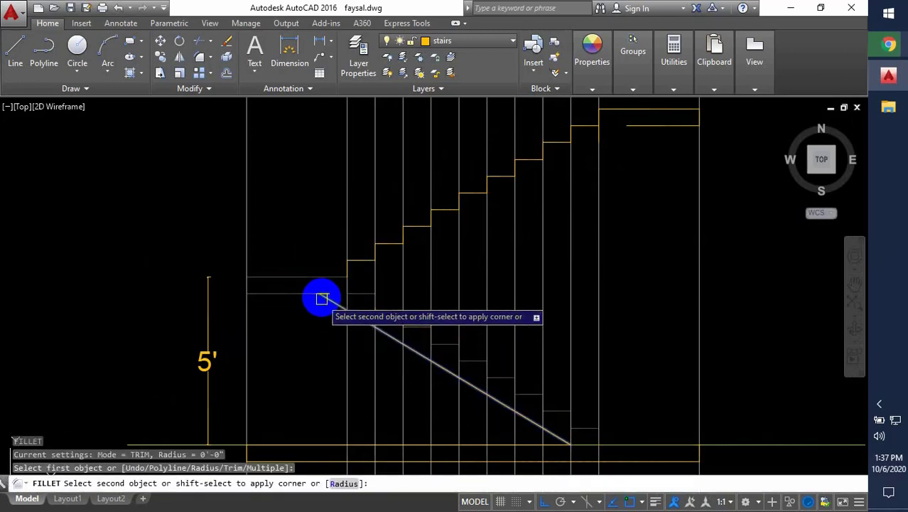
pyautogui.click(306, 295)
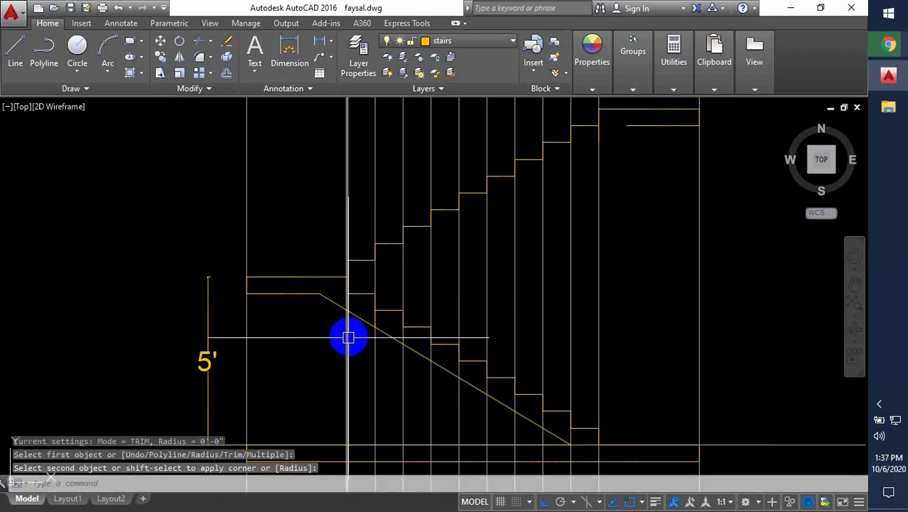
# Draw the upper flight's sloping soffit line from the upper helper line's lower end to the inner corner below the mid-landing's right end
pyautogui.moveTo(524, 281); pyautogui.dragTo(516, 311, button='middle')
pyautogui.write('l')
pyautogui.press('Return')
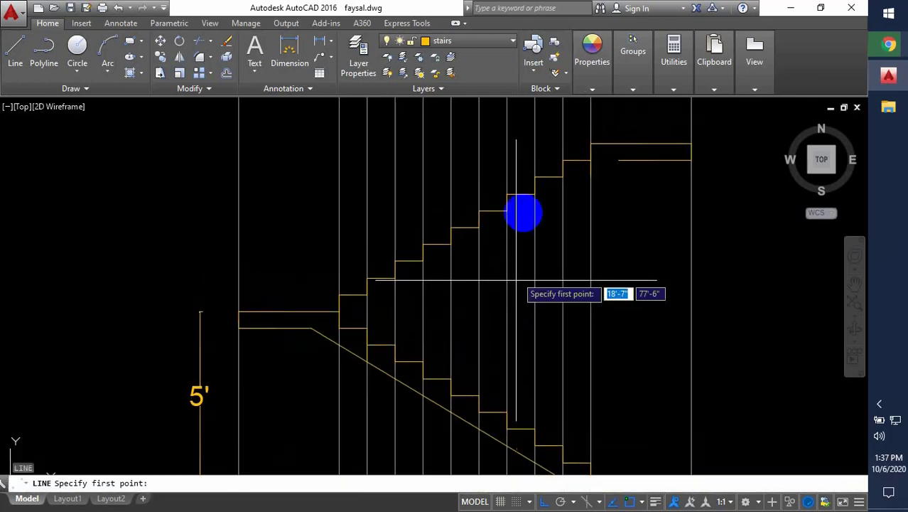
pyautogui.click(590, 176)
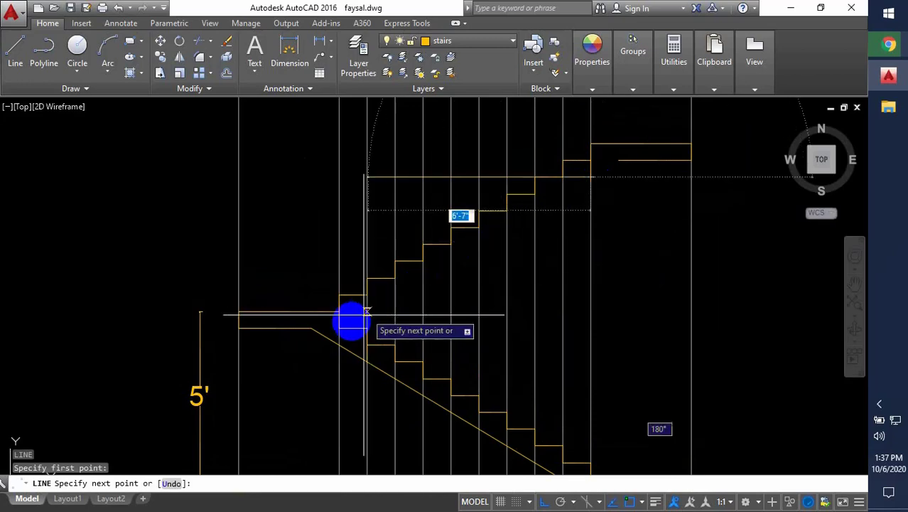
pyautogui.click(339, 327)
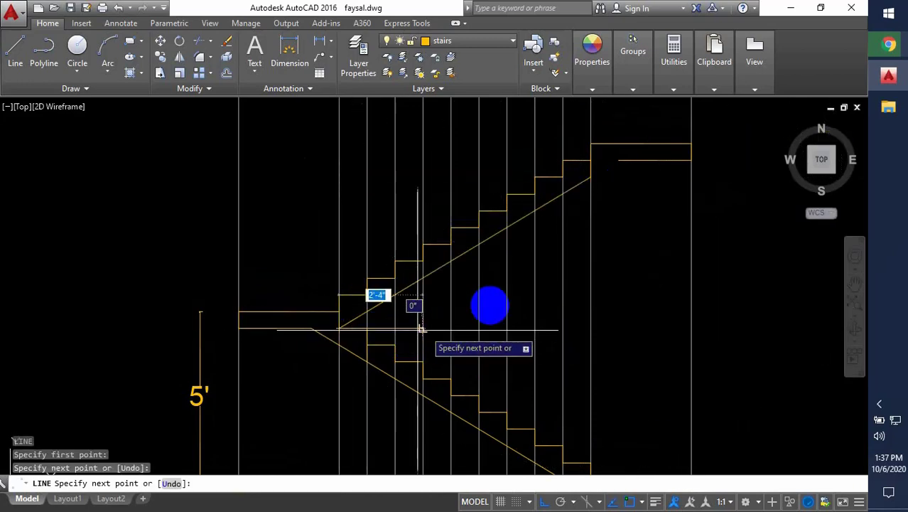
pyautogui.press('Return')
# Fillet the upper flight's soffit line with the upper landing's underside at zero radius
pyautogui.moveTo(482, 310); pyautogui.dragTo(347, 387, button='middle')
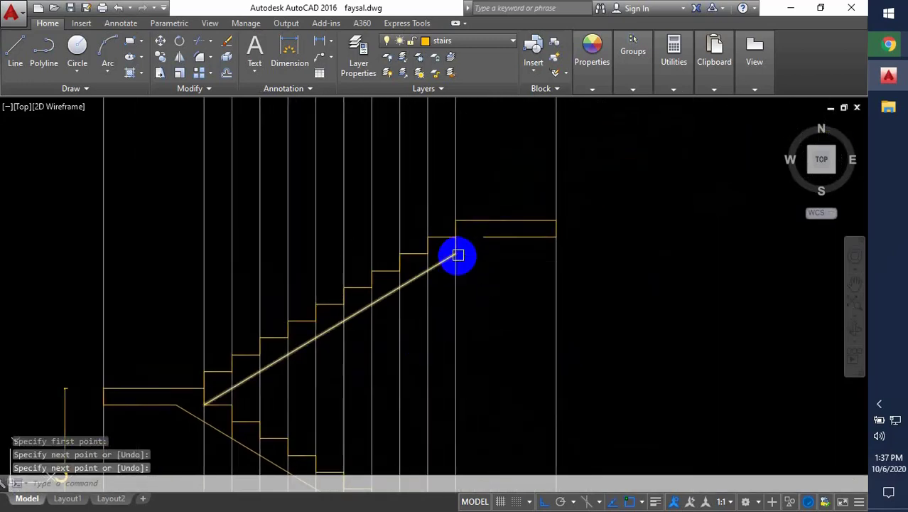
pyautogui.scroll(2, 458, 256)
pyautogui.write('f')
pyautogui.press('Return')
pyautogui.click(440, 260)
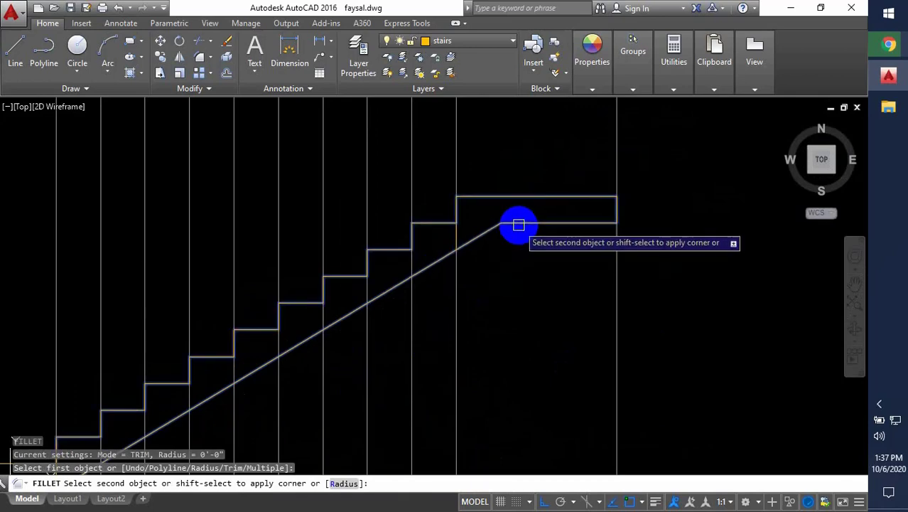
pyautogui.click(519, 224)
# Erase the two short vertical helper lines left under the upper landing and beside the mid-landing
pyautogui.press('Escape')
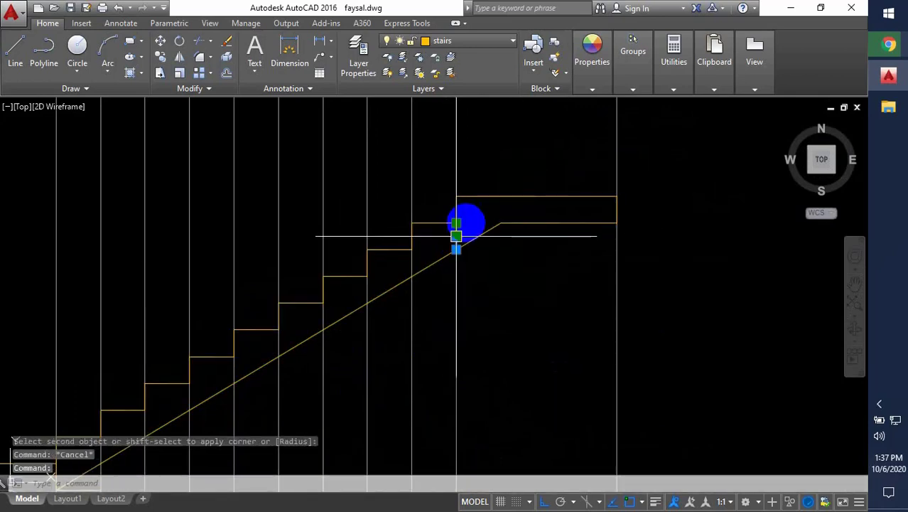
pyautogui.scroll(-3, 497, 213)
pyautogui.scroll(1, 533, 240)
pyautogui.scroll(5, 376, 292)
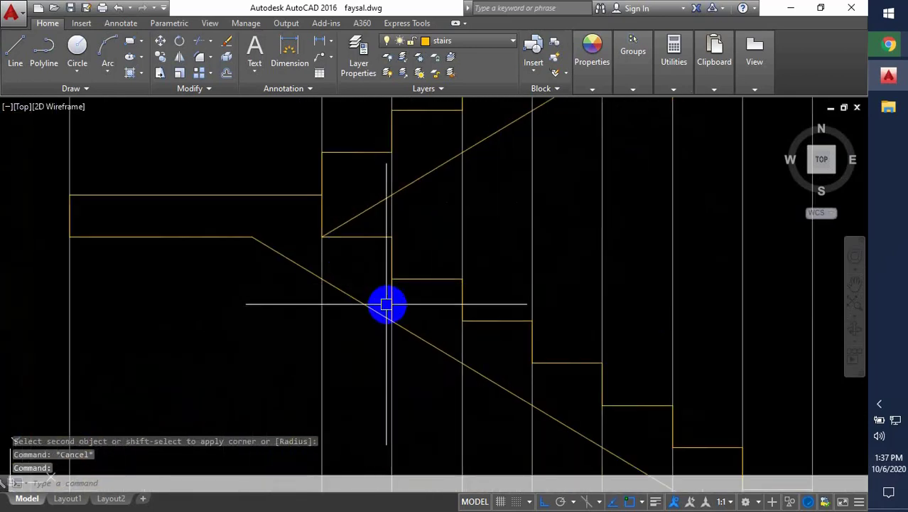
pyautogui.click(395, 299)
pyautogui.scroll(-3, 370, 267)
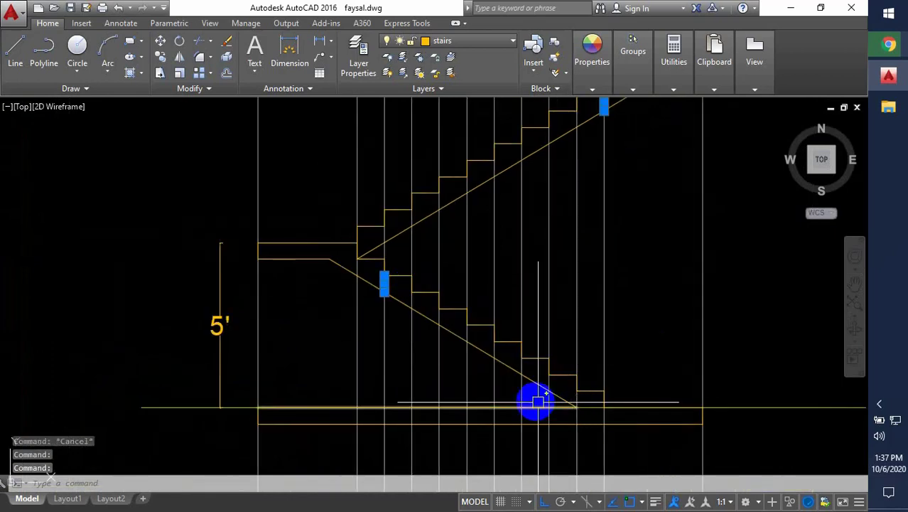
pyautogui.write('e')
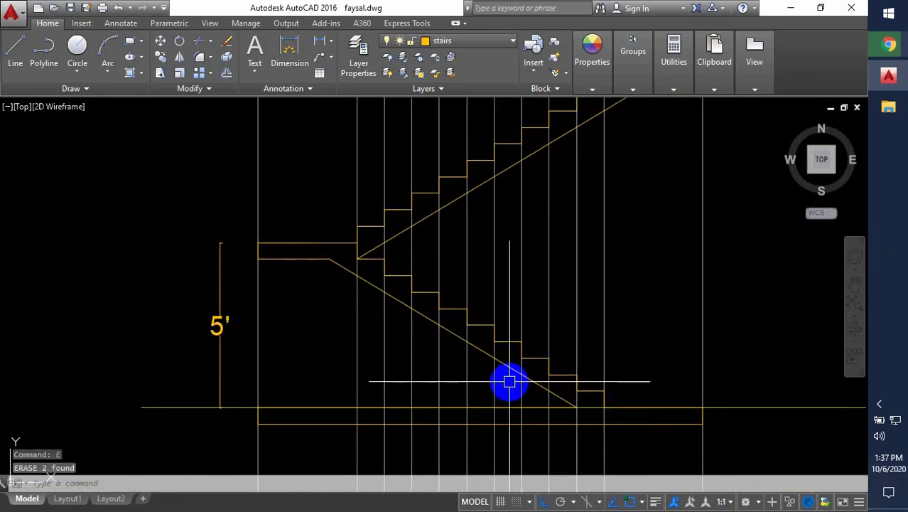
# Erase the 5' height dimension beside the new stair section
pyautogui.scroll(-2, 562, 389)
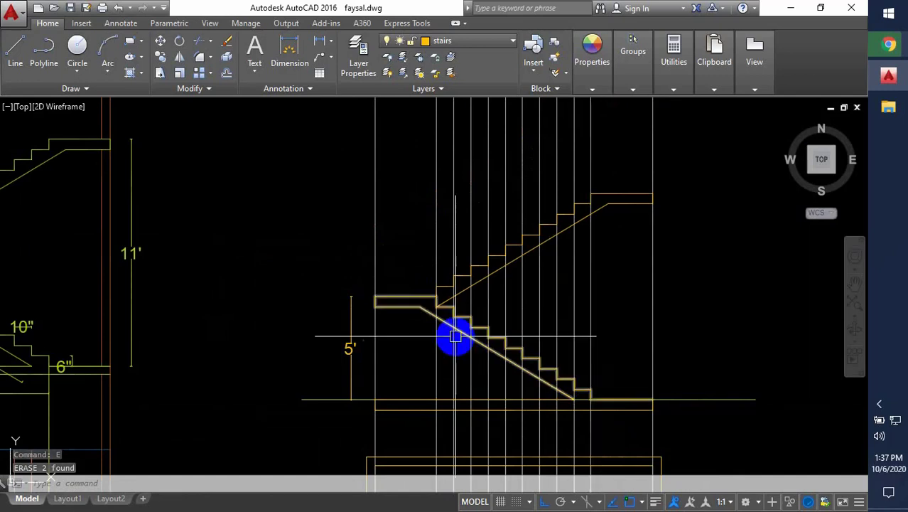
pyautogui.scroll(-2, 531, 367)
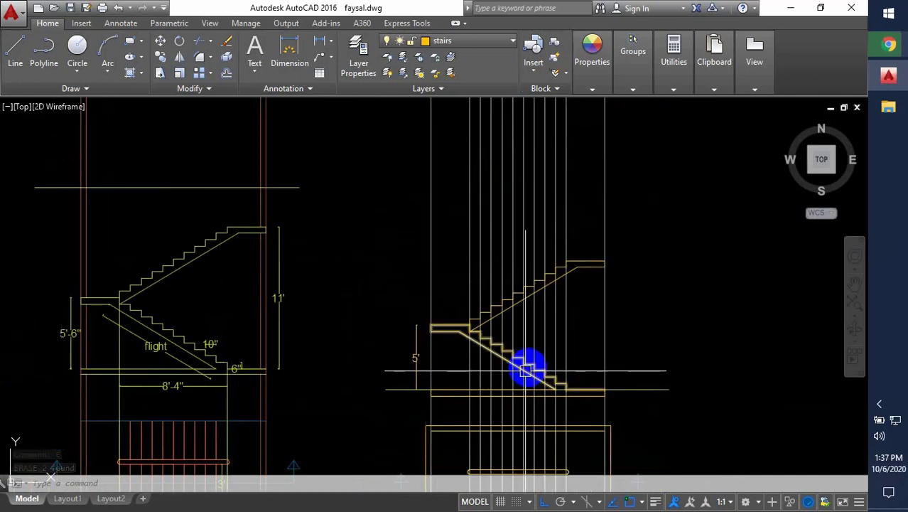
pyautogui.moveTo(540, 288); pyautogui.dragTo(531, 264, button='middle')
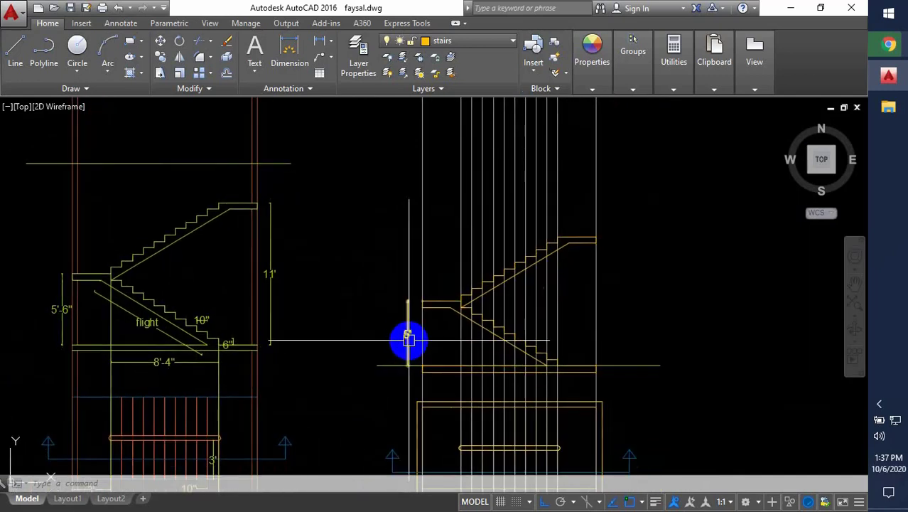
pyautogui.press('Return')
pyautogui.moveTo(454, 395); pyautogui.dragTo(392, 367, button='middle')
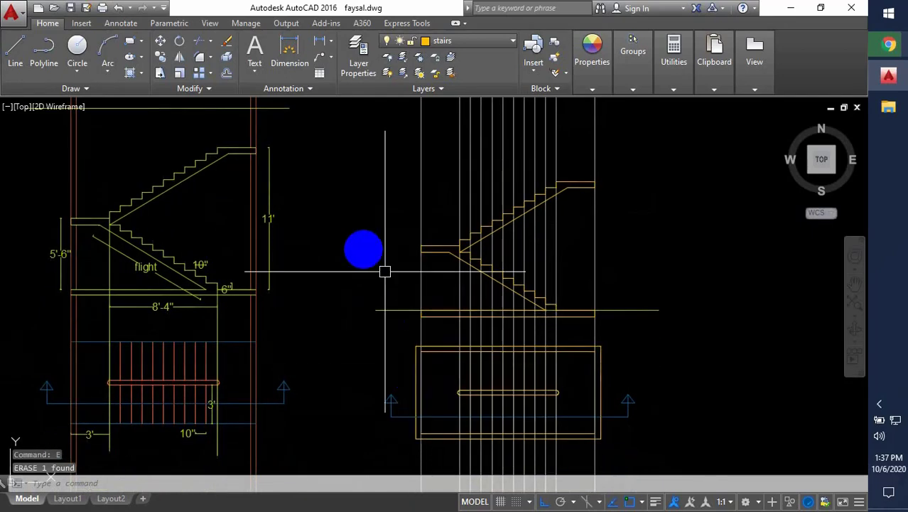
# Offset the leftmost vertical construction line 5" outward to the left to form the left wall's outer face
pyautogui.click(469, 40)
pyautogui.moveTo(442, 225); pyautogui.dragTo(445, 257, button='middle')
pyautogui.write('o')
pyautogui.press('Return')
pyautogui.write('5')
pyautogui.press('Return')
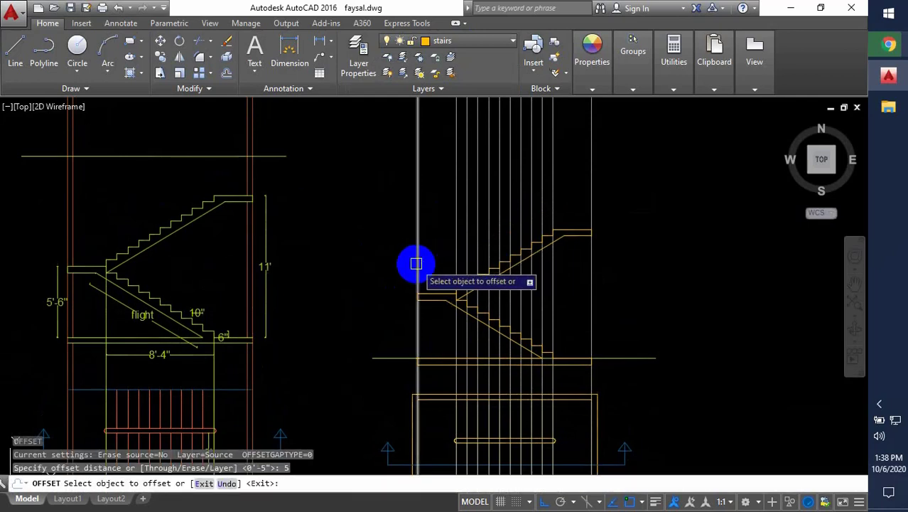
pyautogui.click(417, 264)
pyautogui.click(387, 279)
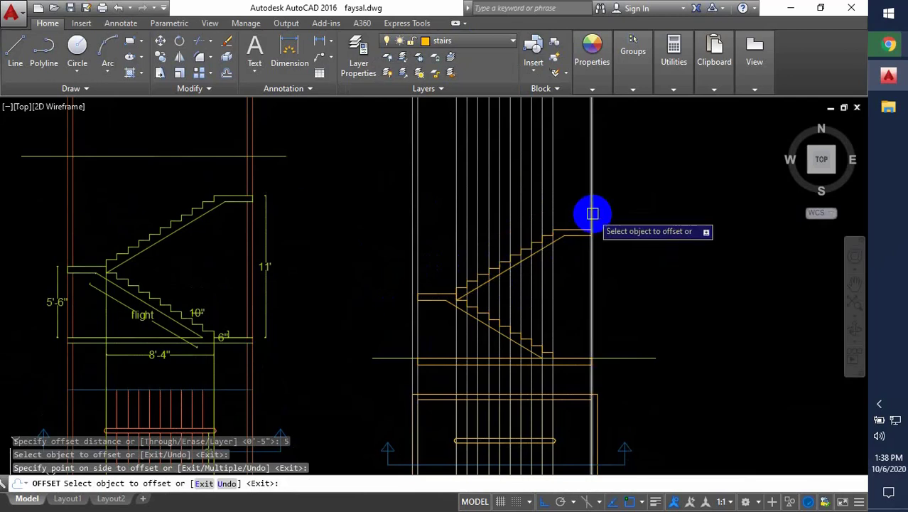
# Draw a horizontal cut line across both side walls, a short distance above the upper landing
pyautogui.press('Escape')
pyautogui.moveTo(550, 309); pyautogui.dragTo(552, 339, button='middle')
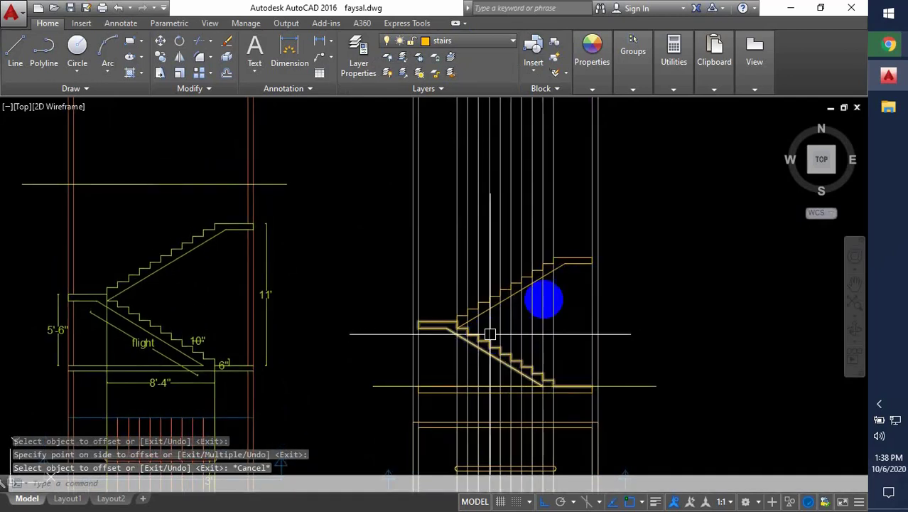
pyautogui.write('l')
pyautogui.press('Return')
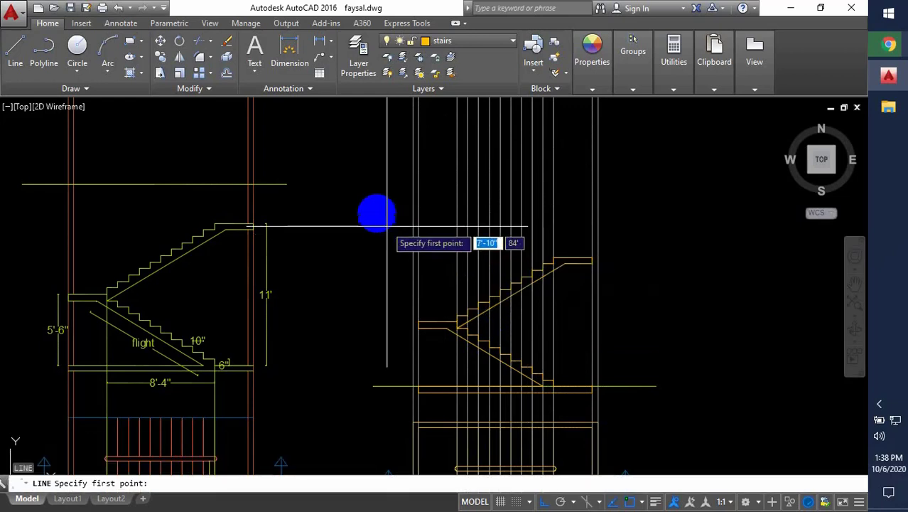
pyautogui.click(376, 211)
pyautogui.click(654, 211)
pyautogui.press('Escape')
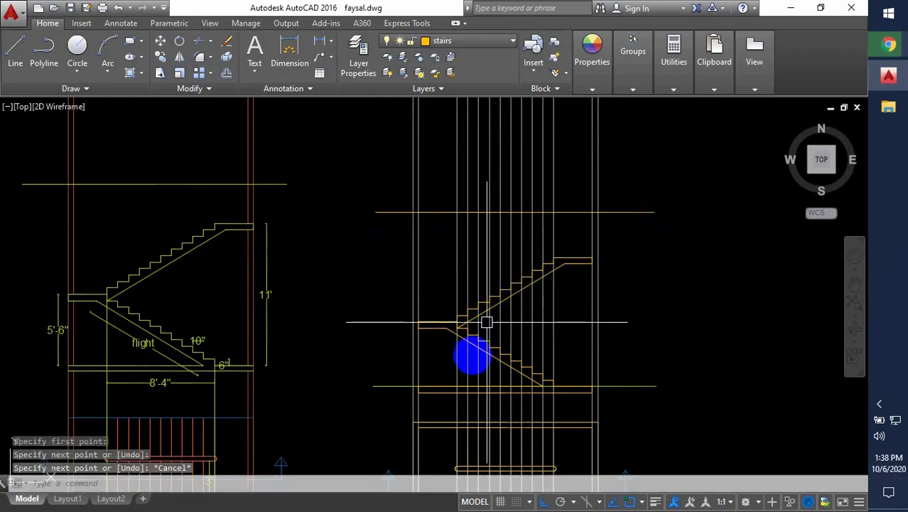
# Move the lower horizontal reference line down into the gap between the floor slab and the plan
pyautogui.scroll(4, 409, 403)
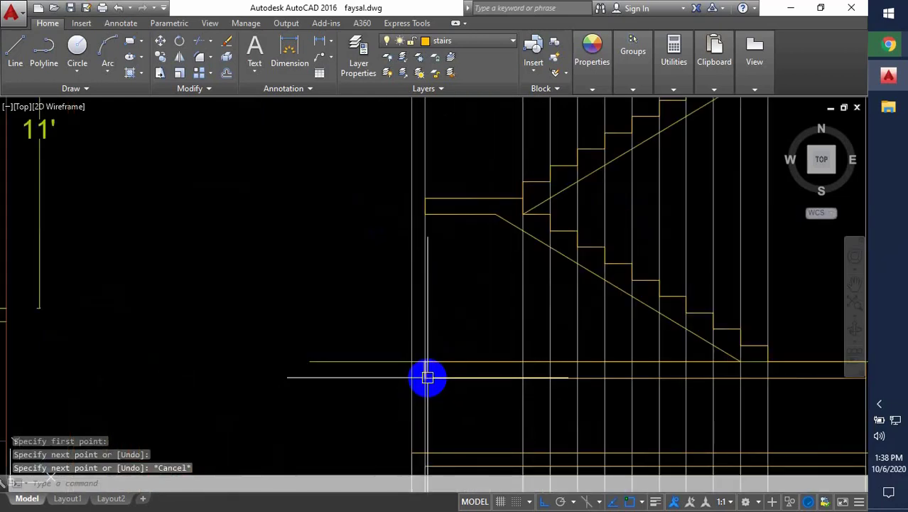
pyautogui.press('Escape')
pyautogui.scroll(-3, 425, 397)
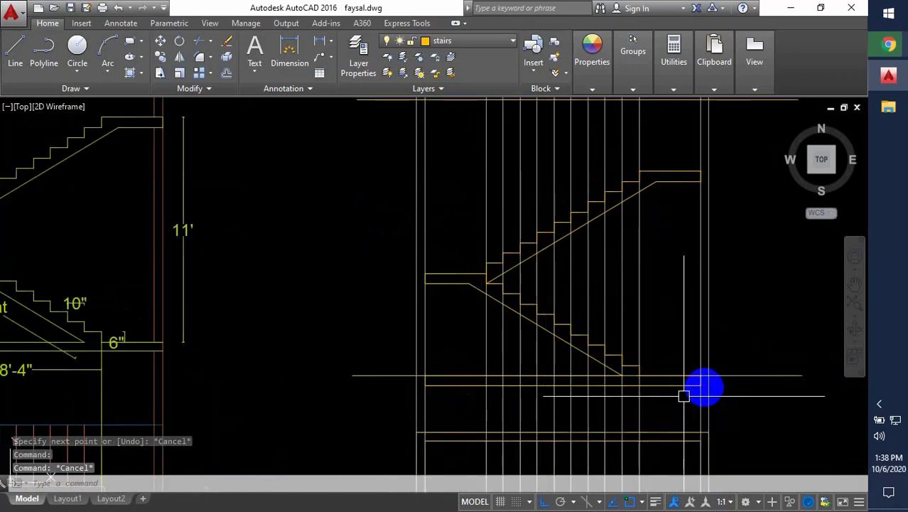
pyautogui.click(733, 374)
pyautogui.write('m')
pyautogui.press('Return')
pyautogui.click(787, 310)
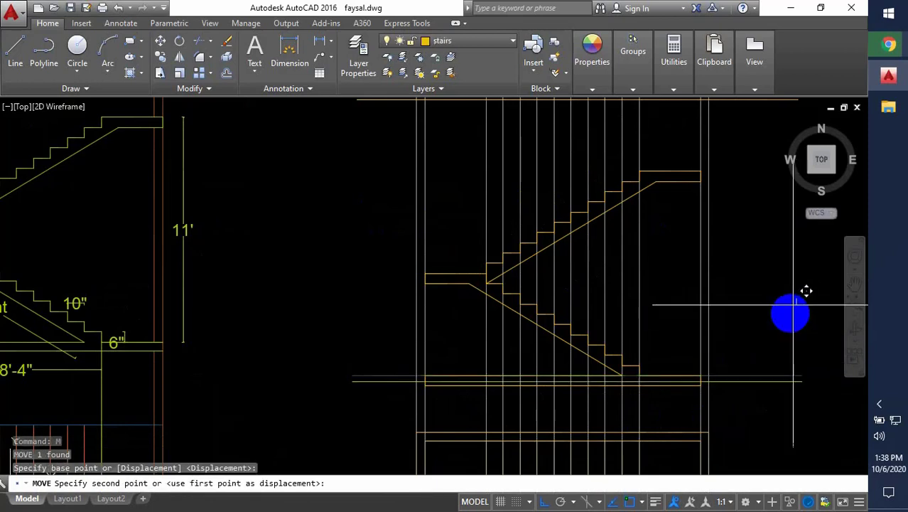
pyautogui.click(789, 326)
# Erase the ten vertical step construction lines running between the two side walls
pyautogui.scroll(-5, 754, 354)
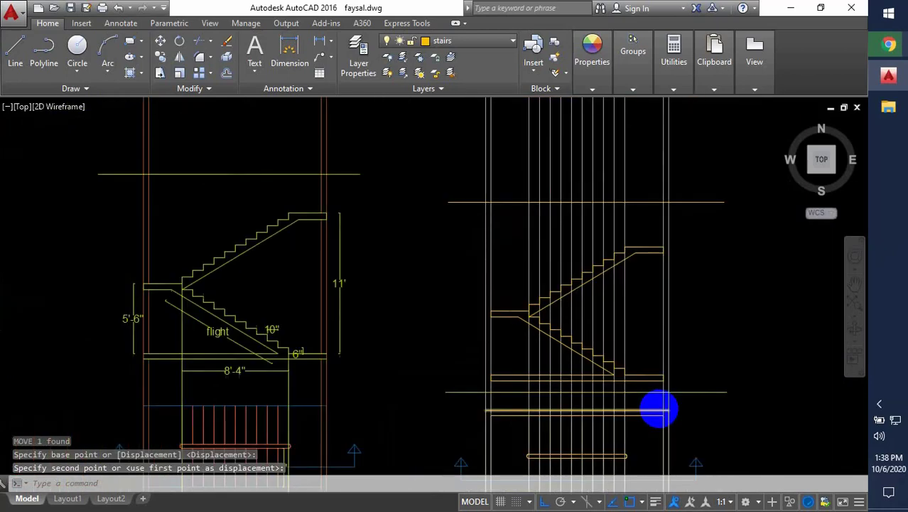
pyautogui.scroll(3, 633, 252)
pyautogui.click(653, 248)
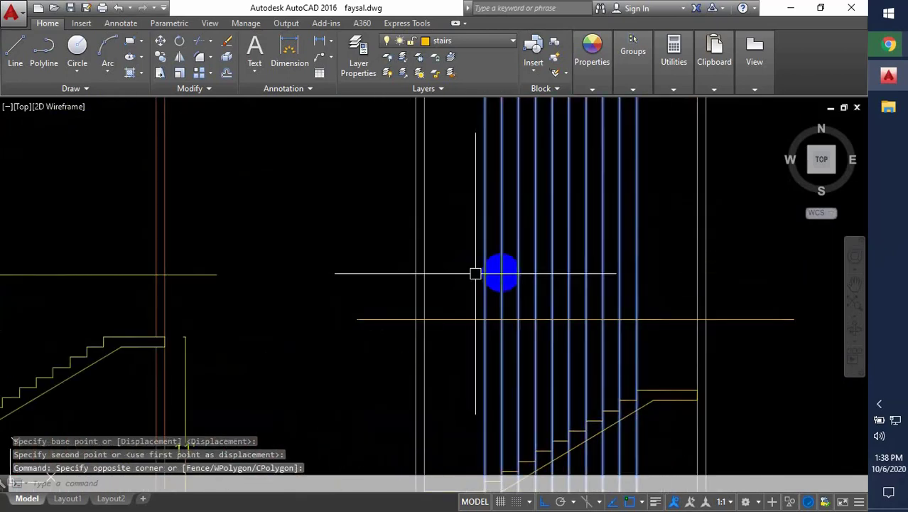
pyautogui.scroll(3, 501, 270)
pyautogui.write('e')
pyautogui.press('Return')
pyautogui.scroll(-2, 515, 317)
pyautogui.moveTo(519, 279); pyautogui.dragTo(527, 160, button='middle')
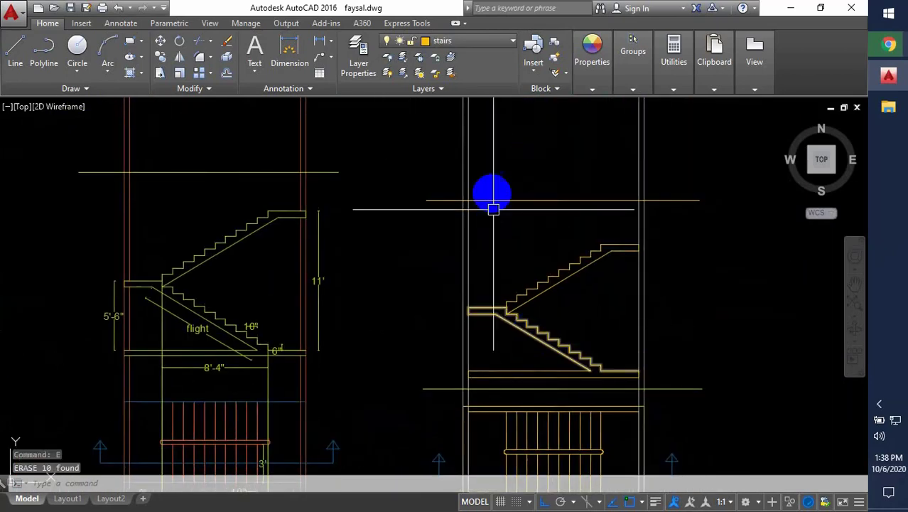
# Draw a zigzag break symbol with short horizontal tails on the upper cut line, across the left wall
pyautogui.scroll(4, 484, 178)
pyautogui.scroll(2, 410, 248)
pyautogui.scroll(3, 419, 247)
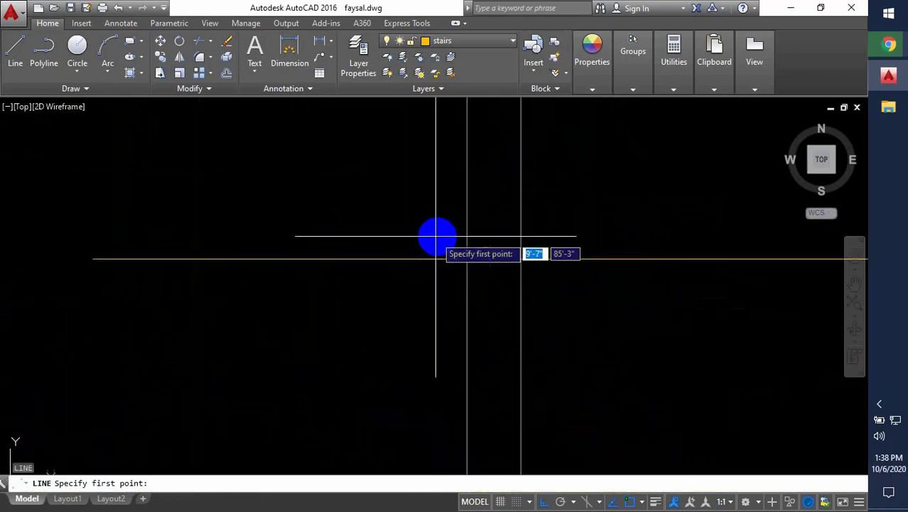
pyautogui.click(483, 258)
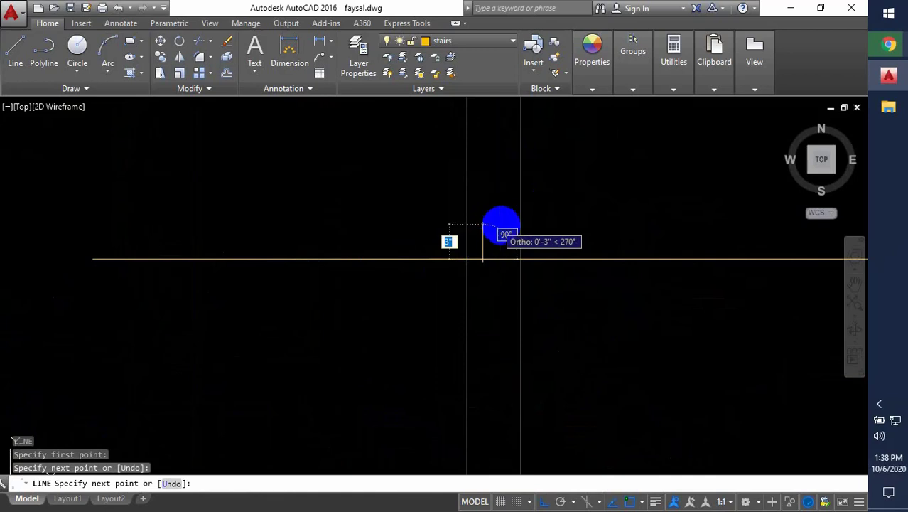
pyautogui.click(493, 228)
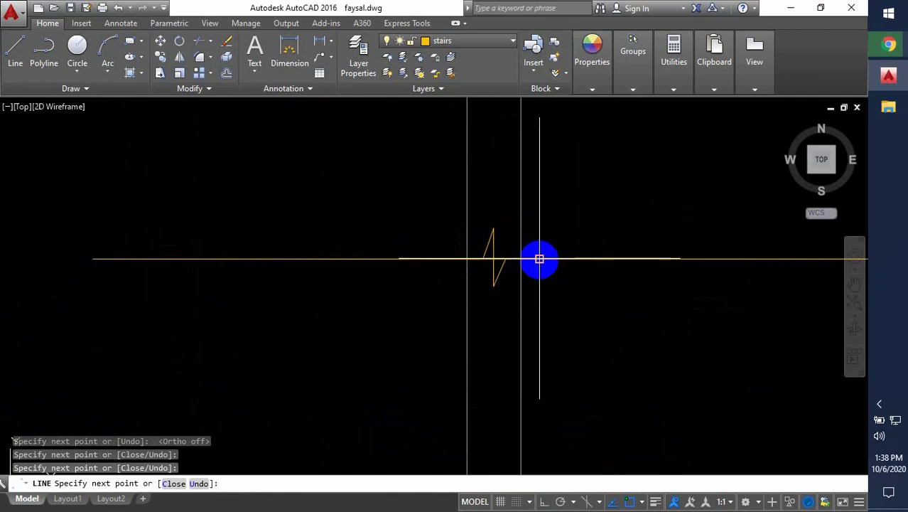
pyautogui.press('Escape')
# Copy the break symbol from the left wall to the right wall on the upper cut line
pyautogui.scroll(-2, 484, 274)
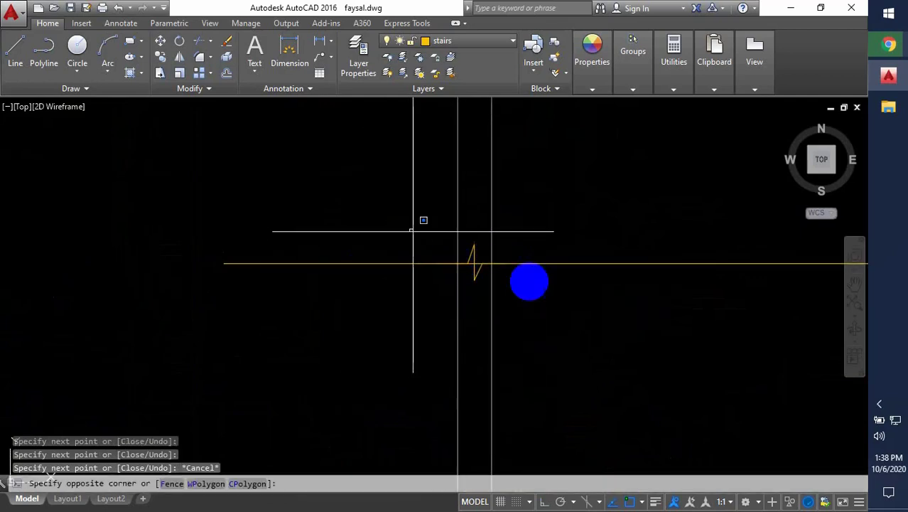
pyautogui.click(567, 304)
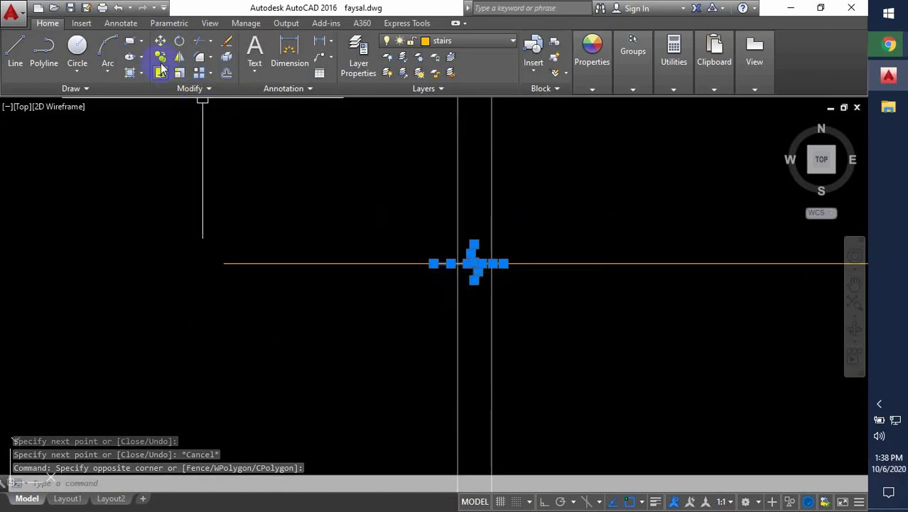
pyautogui.write('co')
pyautogui.press('Return')
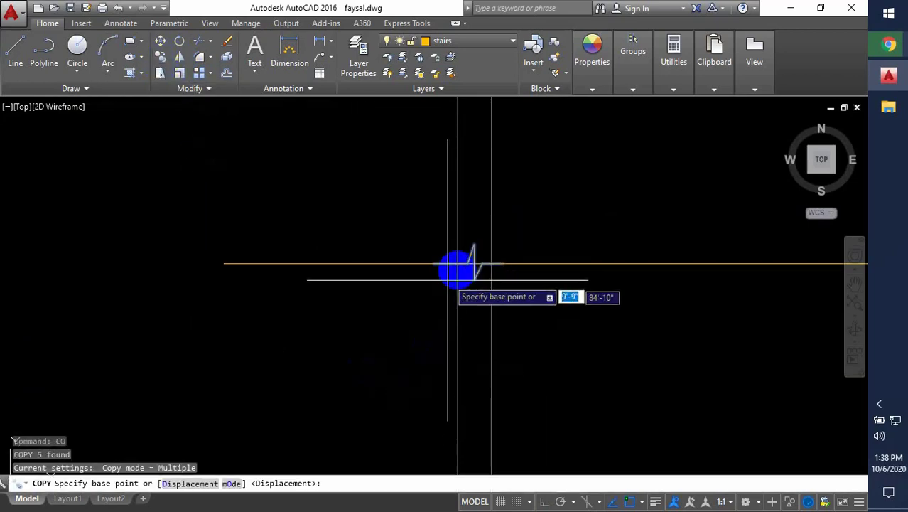
pyautogui.scroll(1, 458, 270)
pyautogui.click(456, 259)
pyautogui.scroll(-4, 284, 325)
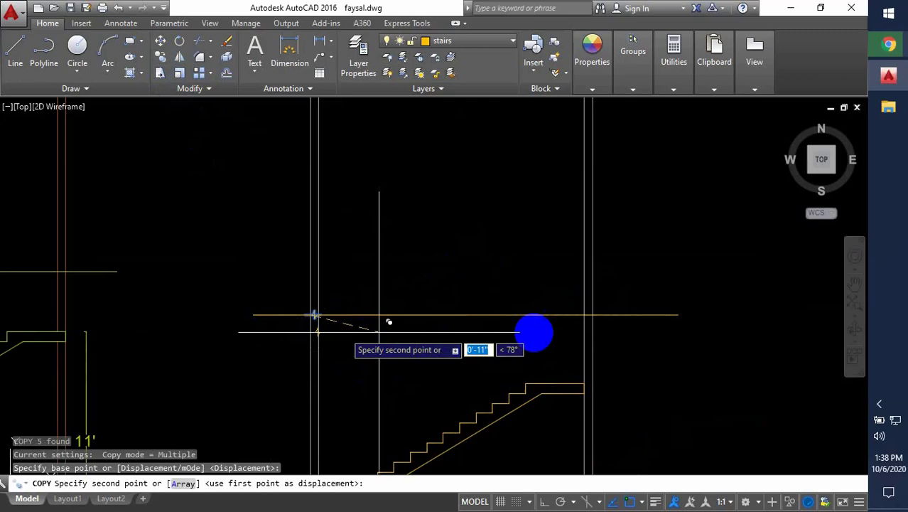
pyautogui.scroll(3, 576, 316)
pyautogui.click(577, 307)
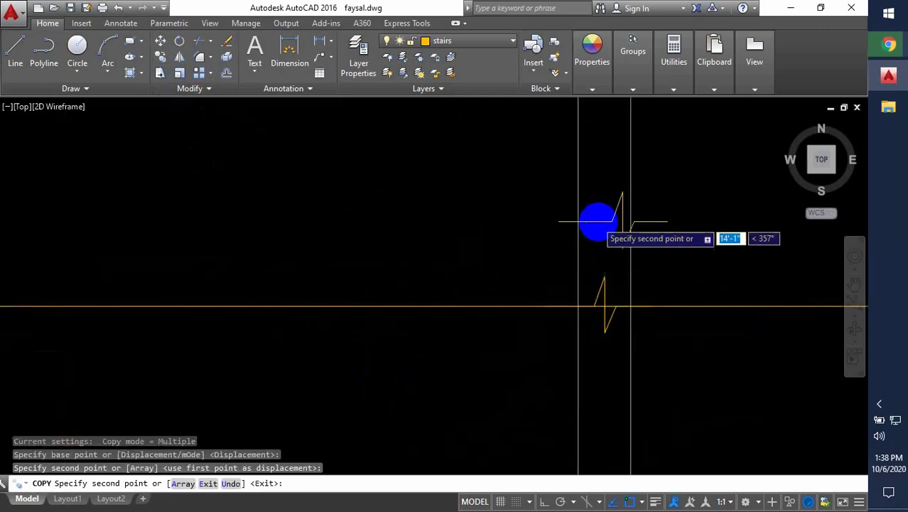
# Place two more copies of the break symbol where the lower cut line crosses the right and left walls
pyautogui.scroll(-4, 583, 320)
pyautogui.scroll(4, 648, 319)
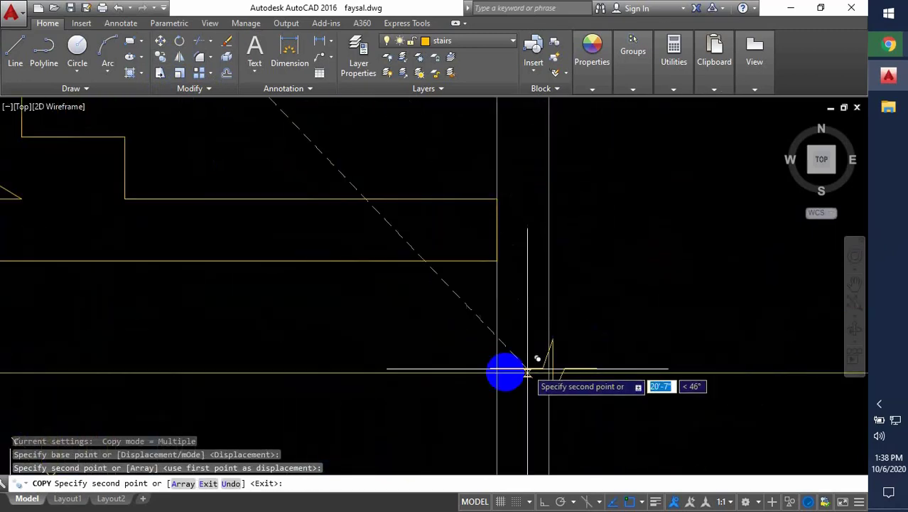
pyautogui.click(497, 372)
pyautogui.scroll(-2, 672, 345)
pyautogui.scroll(-2, 681, 345)
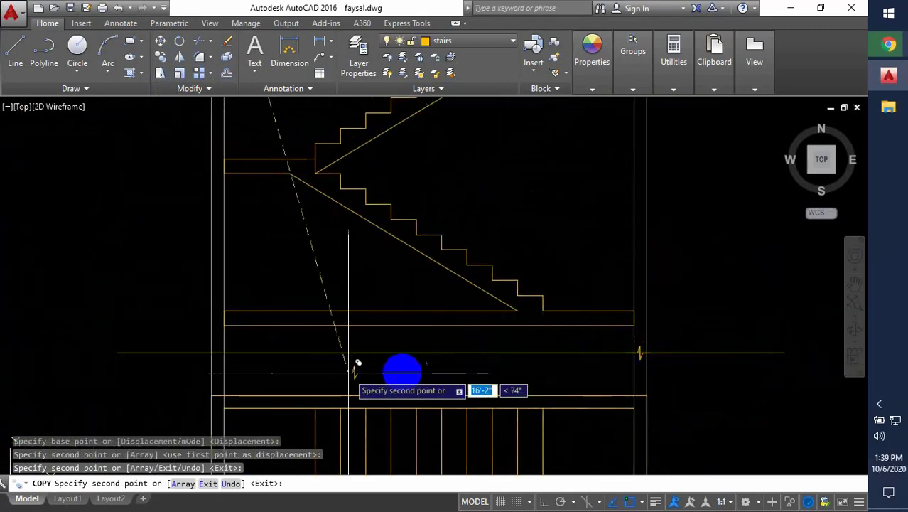
pyautogui.scroll(5, 340, 355)
pyautogui.click(409, 341)
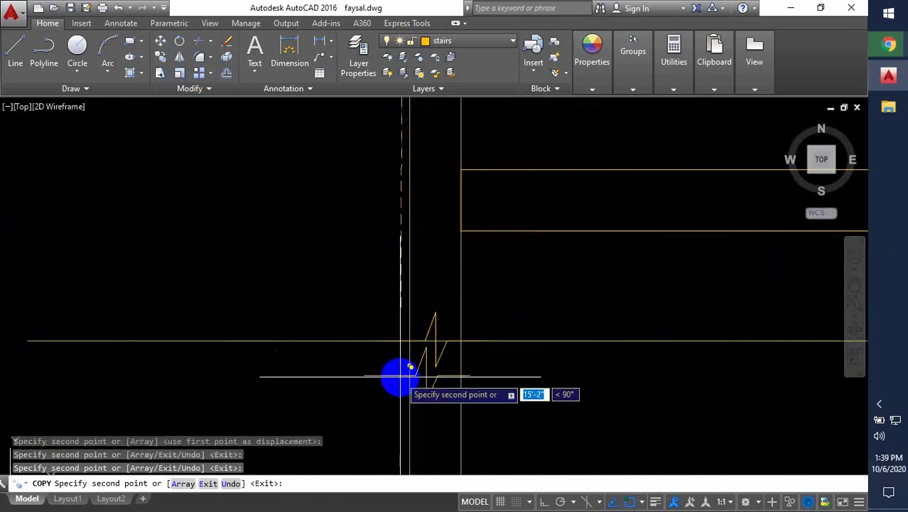
pyautogui.scroll(-5, 409, 376)
pyautogui.press('Escape')
# Erase the upper and lower horizontal cut lines, keeping the four break symbols
pyautogui.click(346, 367)
pyautogui.scroll(-2, 285, 384)
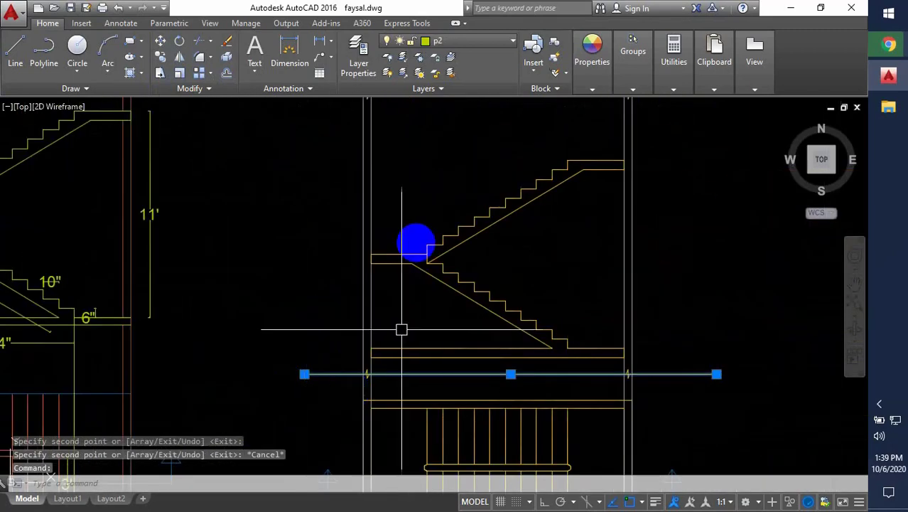
pyautogui.scroll(-2, 669, 194)
pyautogui.moveTo(668, 194); pyautogui.dragTo(590, 362, button='middle')
pyautogui.click(601, 301)
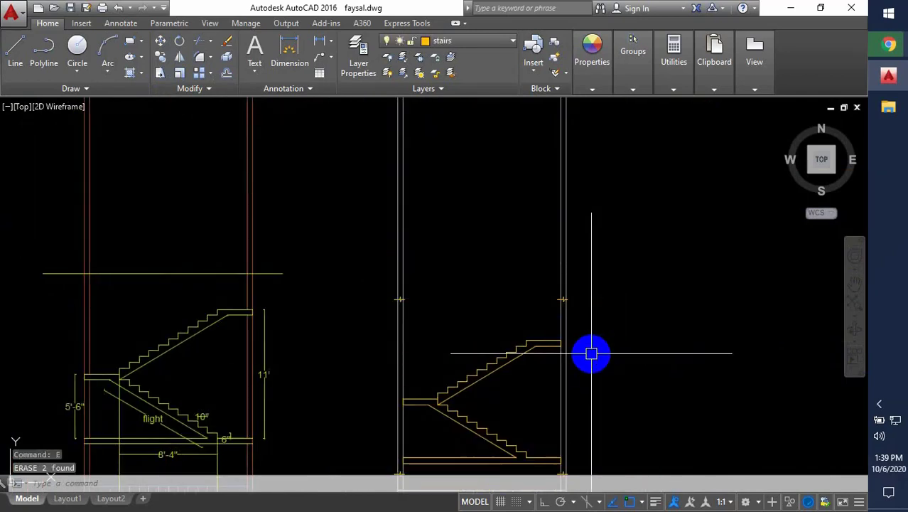
# Trim the wall lines of both side walls above the upper break symbols
pyautogui.press('space')
pyautogui.press('space')
pyautogui.click(594, 227)
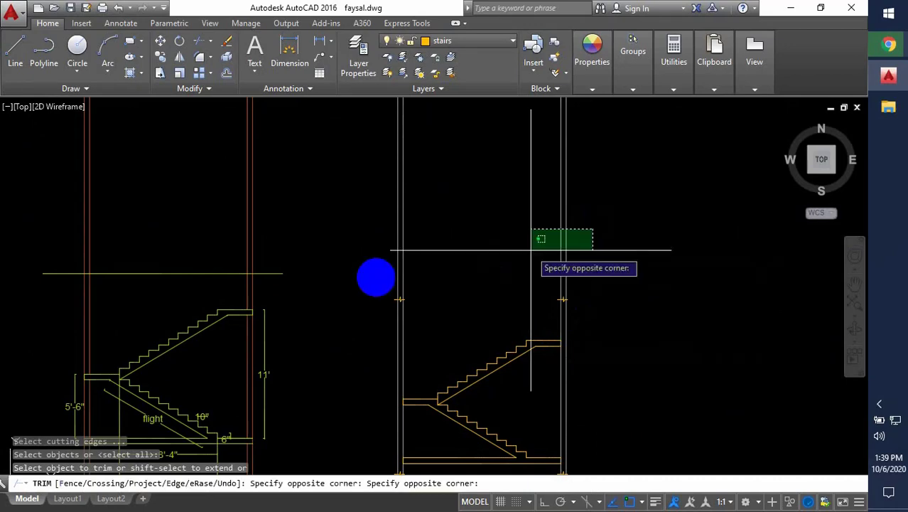
pyautogui.click(331, 284)
# Trim the wall lines of both side walls between the lower break symbols and the plan
pyautogui.scroll(2, 433, 353)
pyautogui.moveTo(433, 353); pyautogui.dragTo(435, 187, button='middle')
pyautogui.moveTo(651, 382); pyautogui.dragTo(669, 327, button='middle')
pyautogui.scroll(4, 675, 330)
pyautogui.scroll(-4, 688, 332)
pyautogui.scroll(4, 697, 336)
pyautogui.click(696, 336)
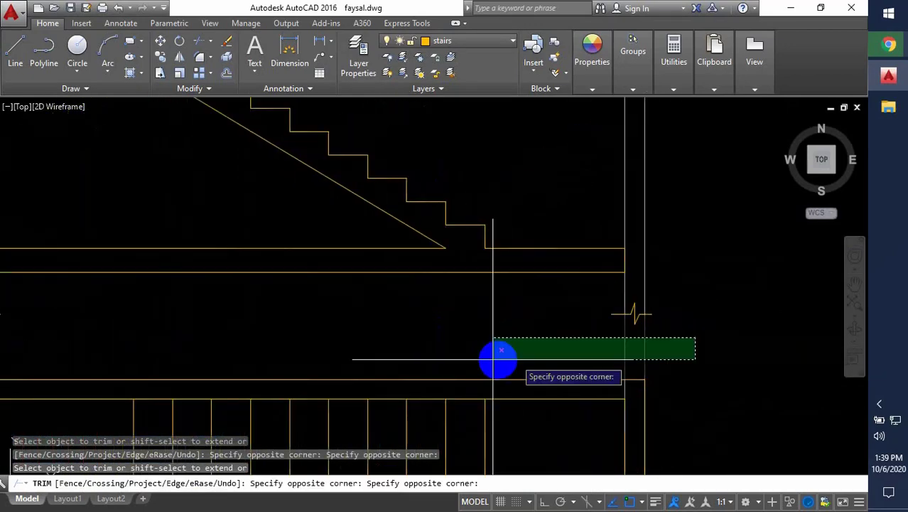
pyautogui.scroll(-2, 505, 363)
pyautogui.click(504, 366)
pyautogui.moveTo(418, 347); pyautogui.dragTo(637, 340, button='middle')
pyautogui.scroll(2, 393, 344)
pyautogui.click(452, 332)
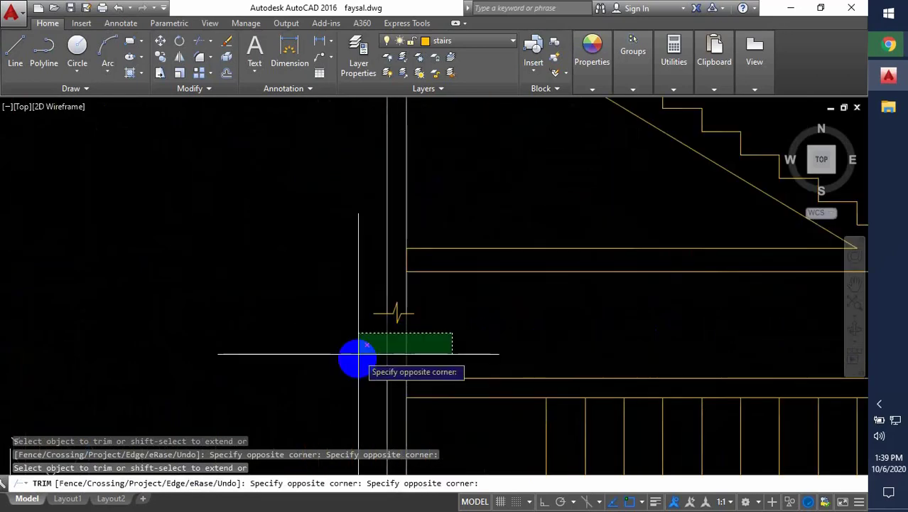
pyautogui.click(359, 354)
pyautogui.scroll(-6, 427, 306)
pyautogui.press('Escape')
# Erase the four leftover vertical wall lines that run down through and below the new plan
pyautogui.scroll(-3, 547, 361)
pyautogui.click(625, 370)
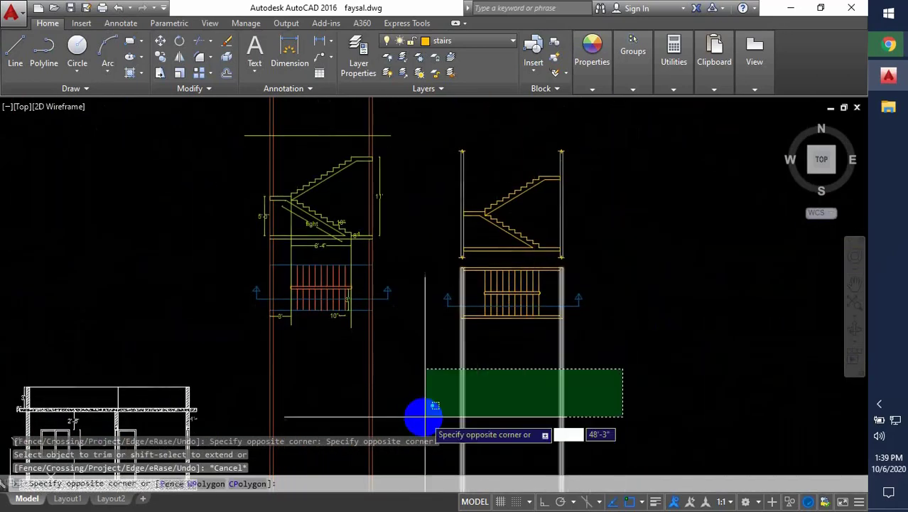
pyautogui.click(424, 411)
pyautogui.press('e')
pyautogui.press('Return')
pyautogui.scroll(4, 558, 315)
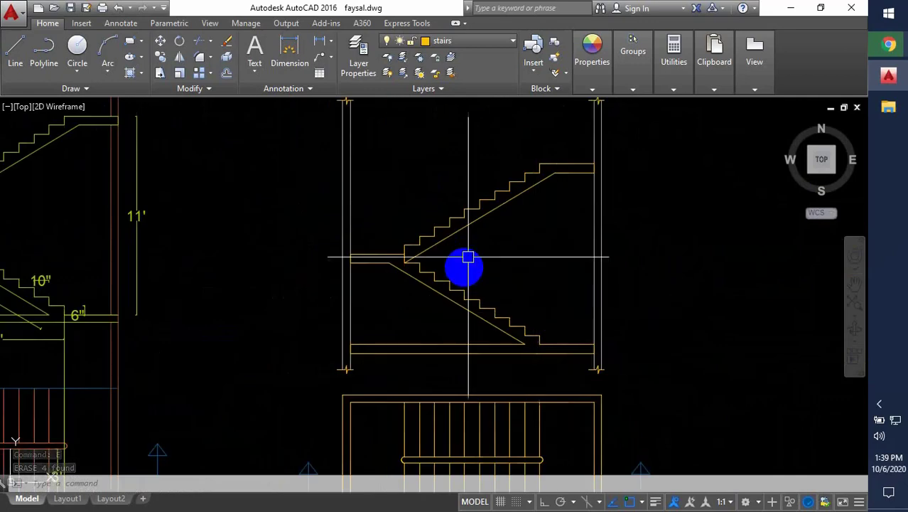
pyautogui.scroll(-4, 464, 264)
pyautogui.scroll(4, 466, 344)
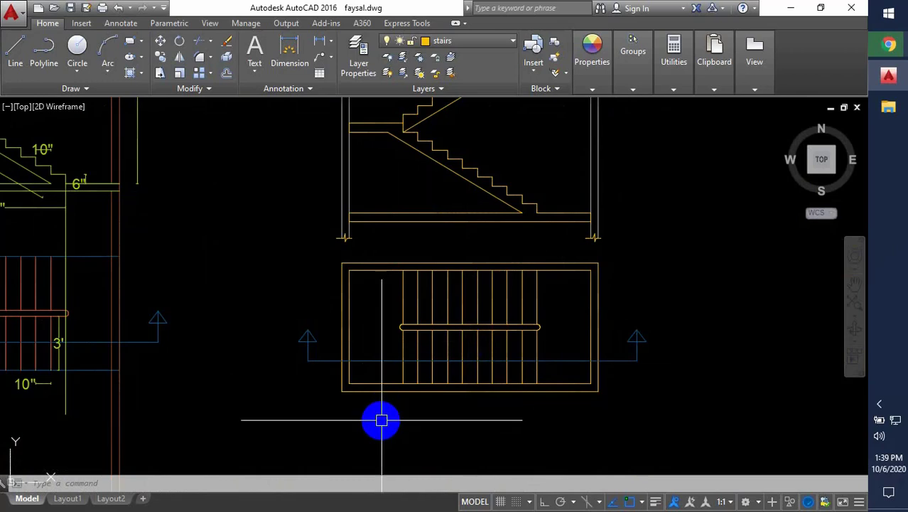
pyautogui.scroll(-3, 487, 416)
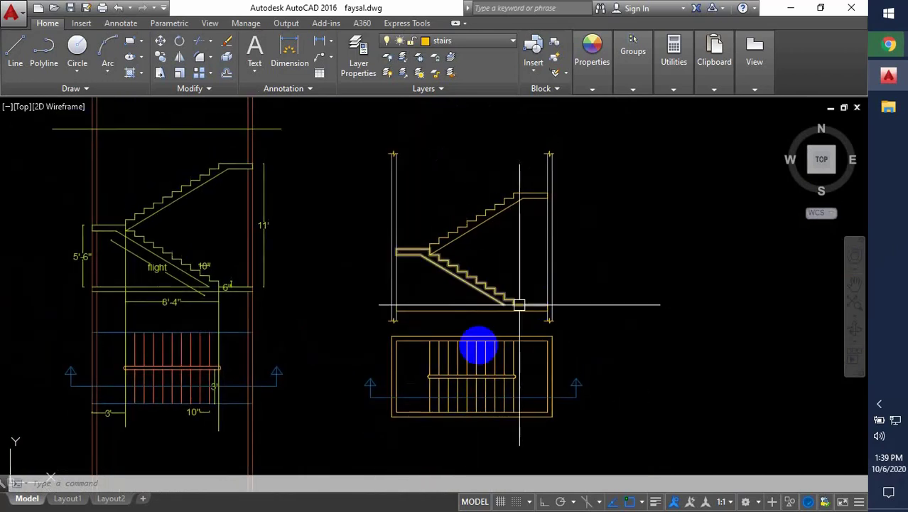
pyautogui.scroll(3, 425, 403)
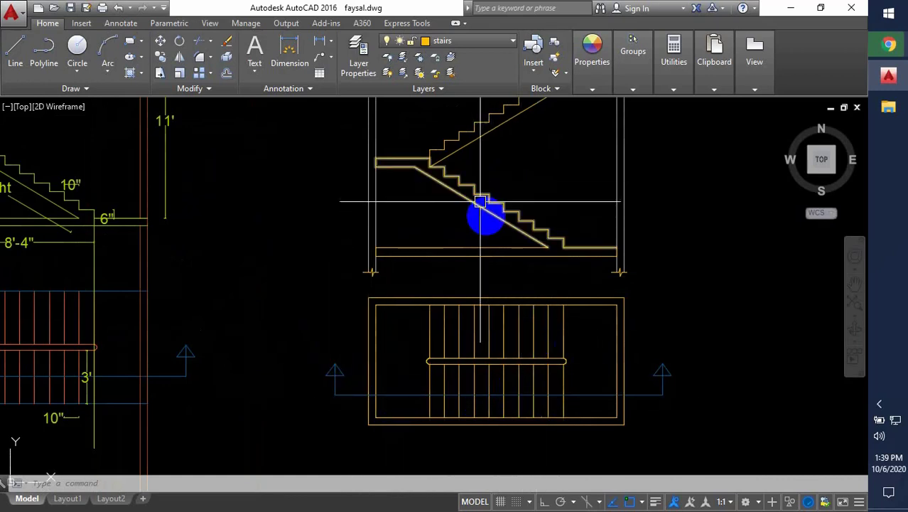
pyautogui.moveTo(481, 201)
pyautogui.mouseDown(button='middle')
pyautogui.moveTo(469, 264)
pyautogui.moveTo(489, 273)
pyautogui.moveTo(516, 207)
pyautogui.mouseUp(button='middle')
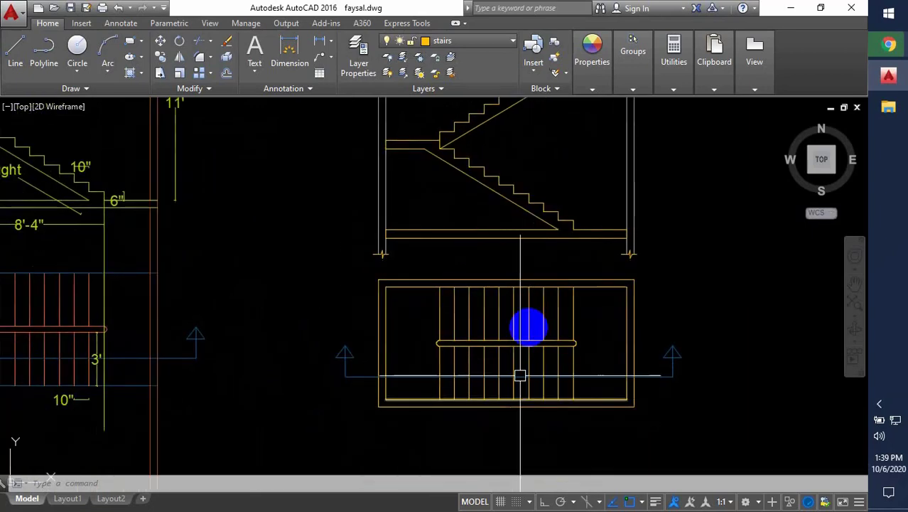
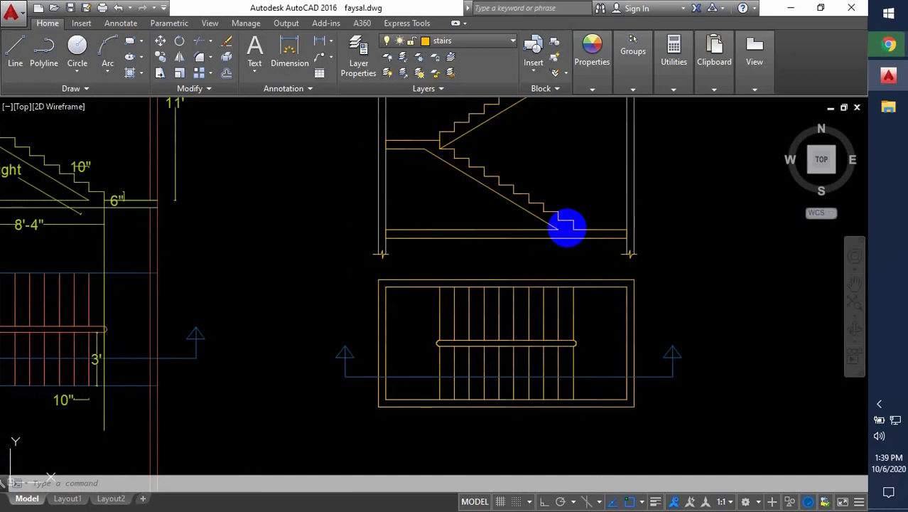
# Hatch the cut lower flight, mid-landing and floor slab of the new section with the AR-CONC pattern in ByBlock colour
pyautogui.write('h')
pyautogui.press('Return')
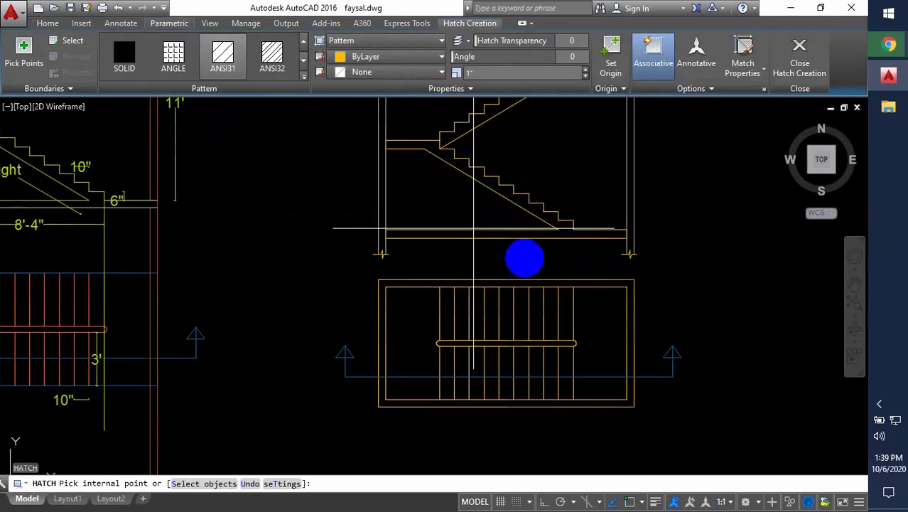
pyautogui.click(304, 79)
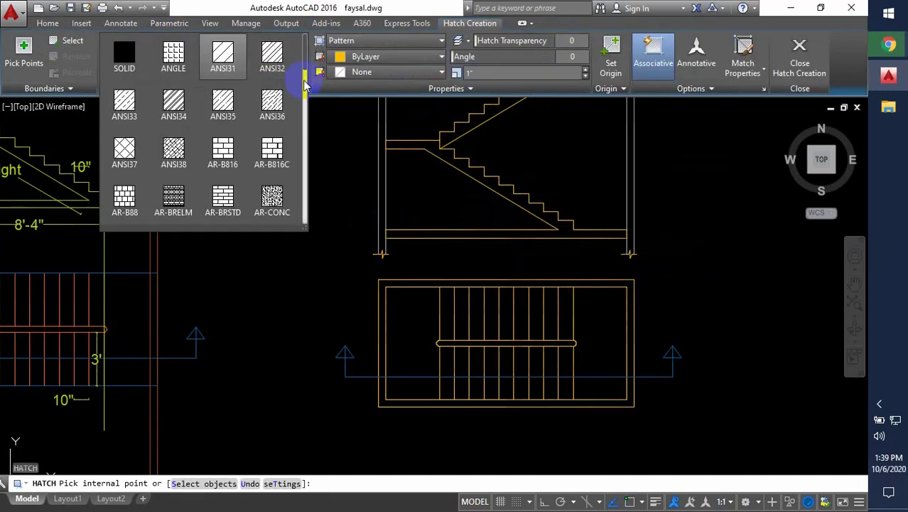
pyautogui.click(283, 195)
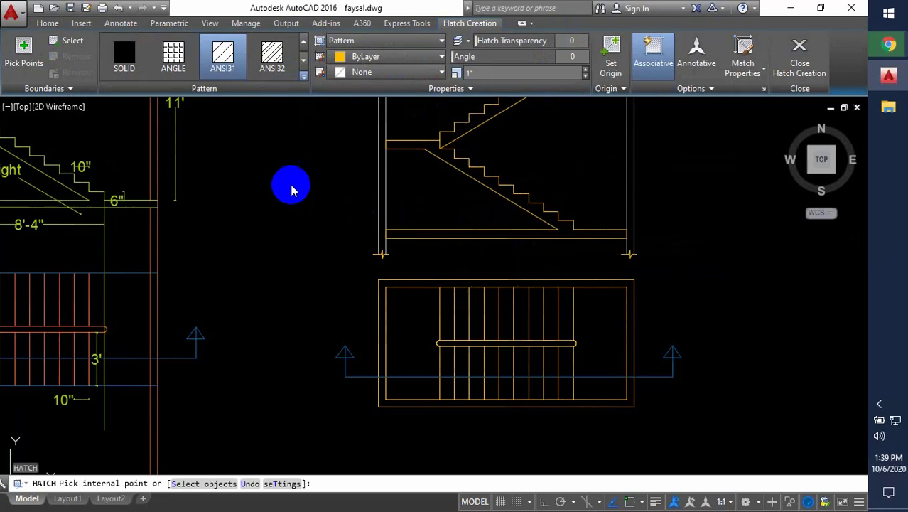
pyautogui.click(388, 62)
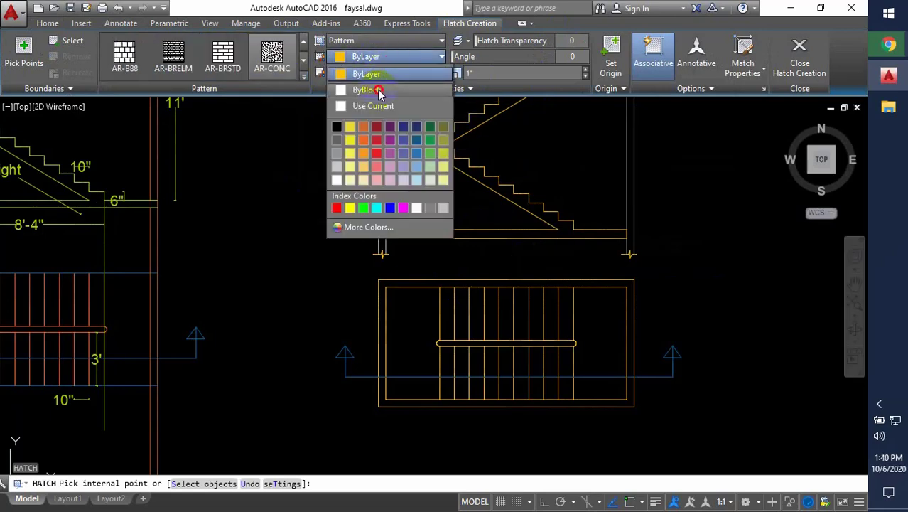
pyautogui.click(377, 90)
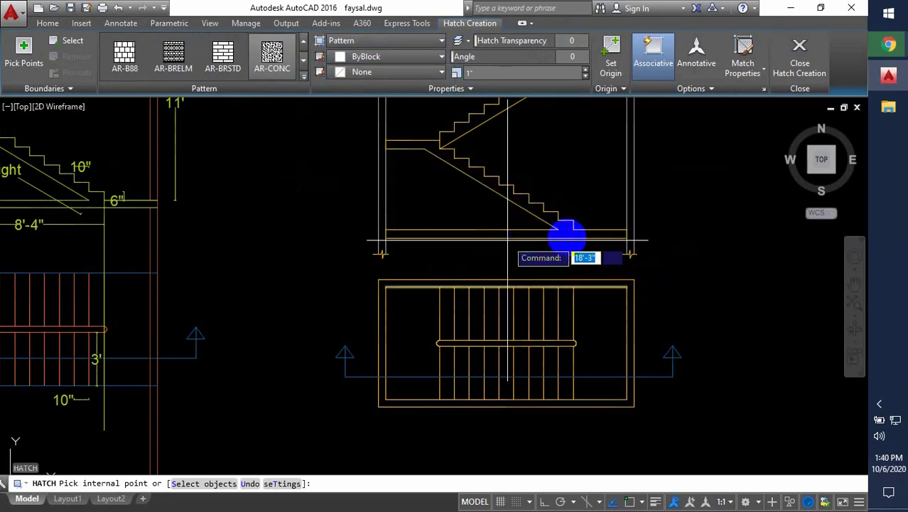
pyautogui.scroll(4, 568, 249)
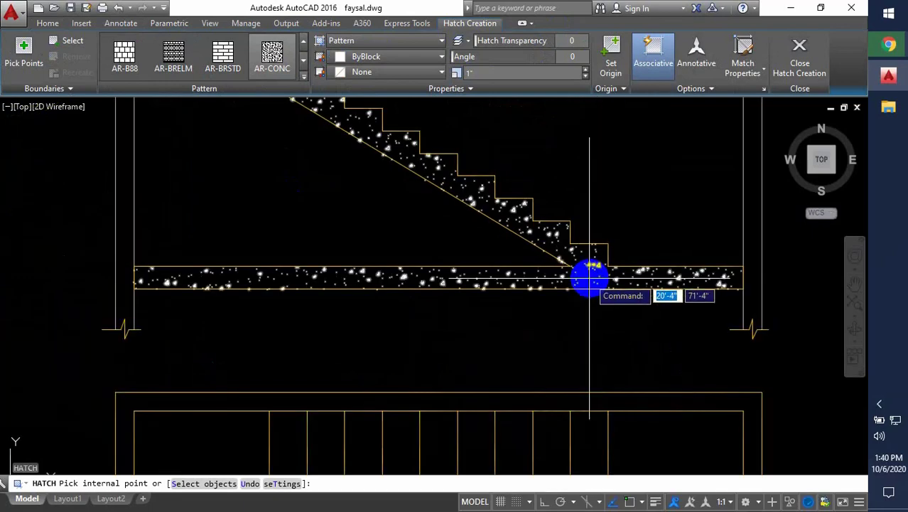
pyautogui.click(588, 278)
pyautogui.scroll(-2, 611, 333)
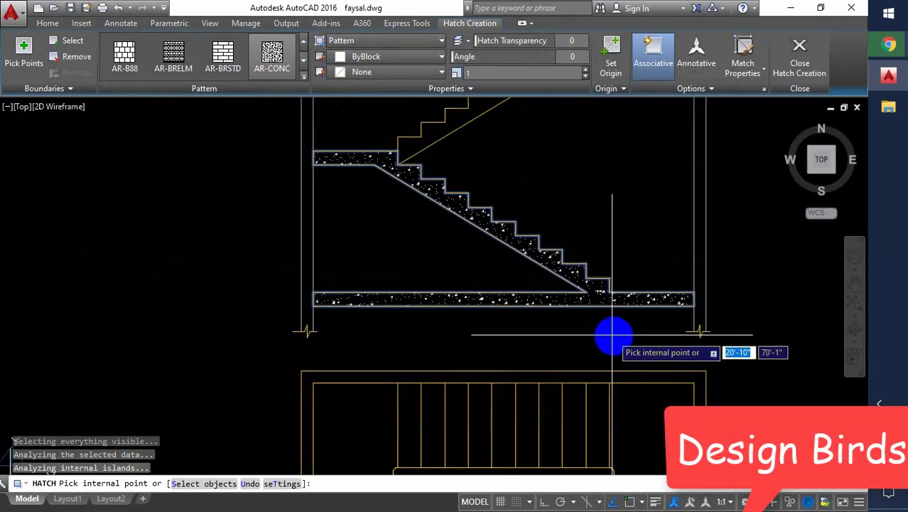
pyautogui.press('Return')
pyautogui.scroll(-3, 550, 304)
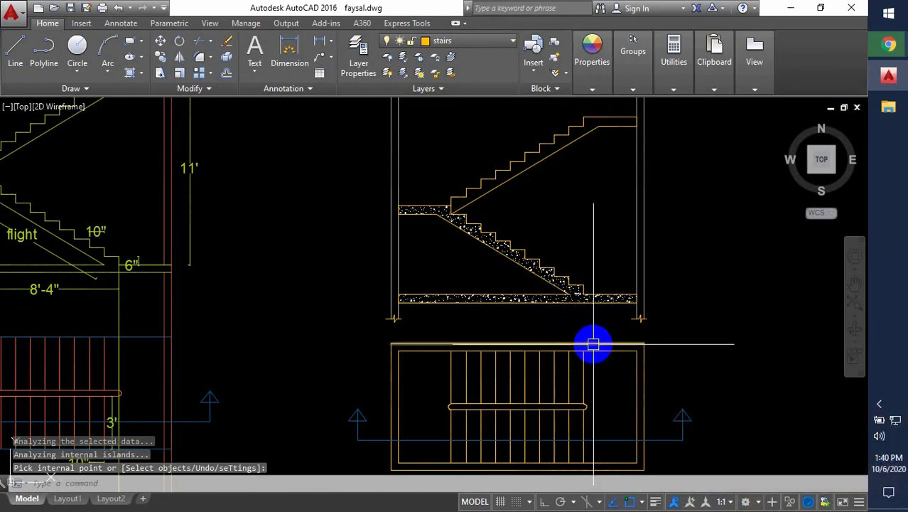
# Apply an ANSI32 hatch to the left and right side walls of the new section
pyautogui.scroll(-3, 598, 320)
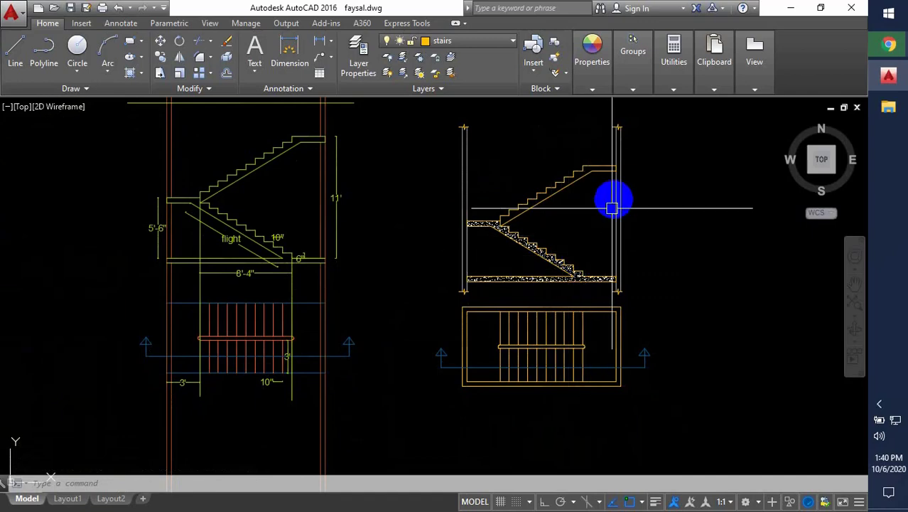
pyautogui.scroll(2, 489, 230)
pyautogui.write('h')
pyautogui.press('Return')
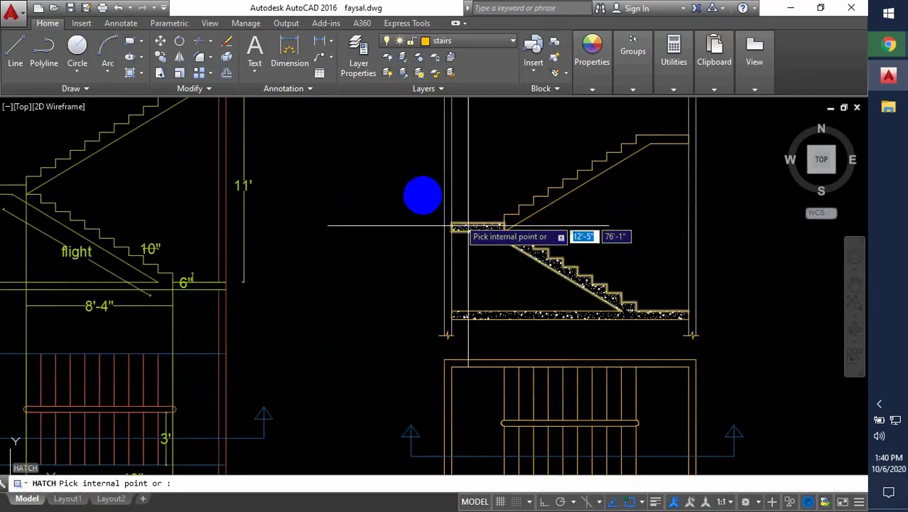
pyautogui.click(304, 77)
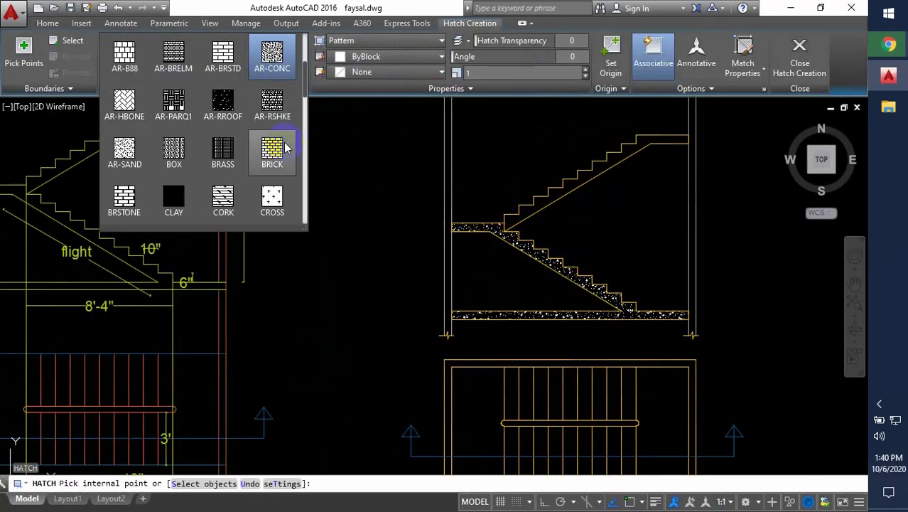
pyautogui.scroll(-2, 171, 206)
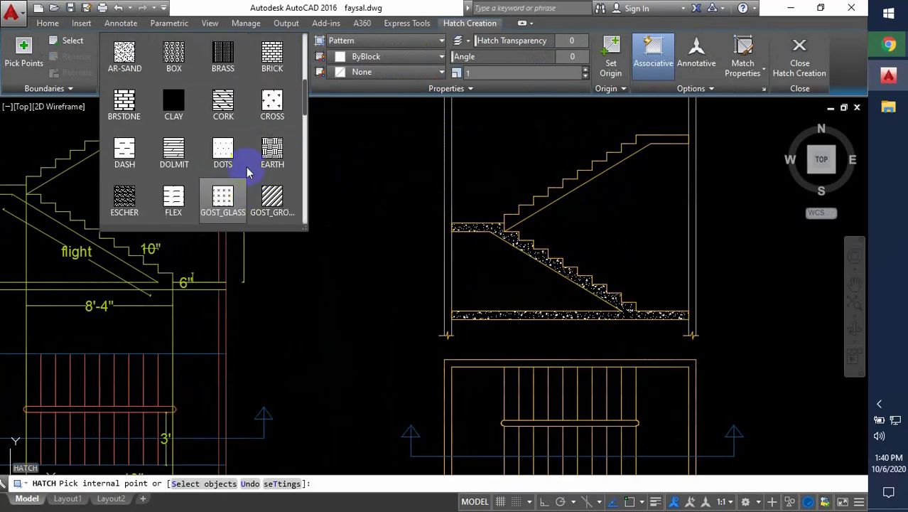
pyautogui.scroll(-2, 248, 152)
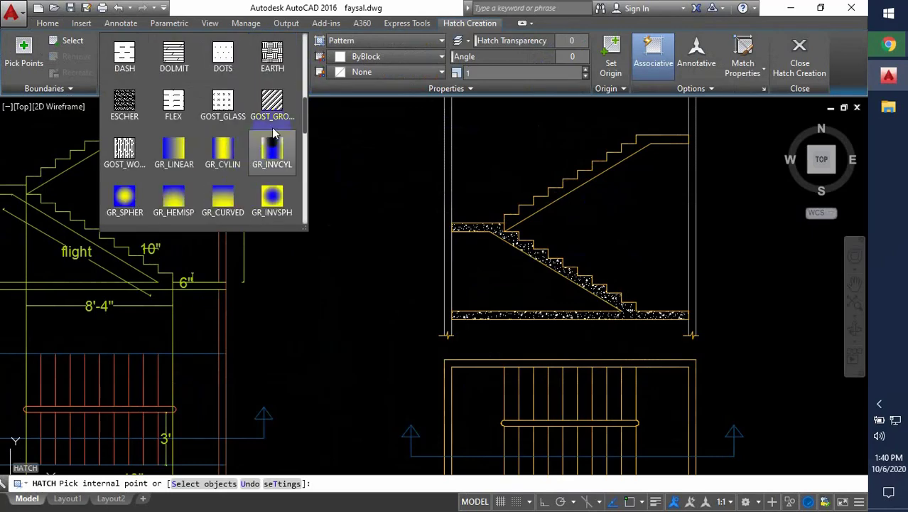
pyautogui.scroll(6, 273, 133)
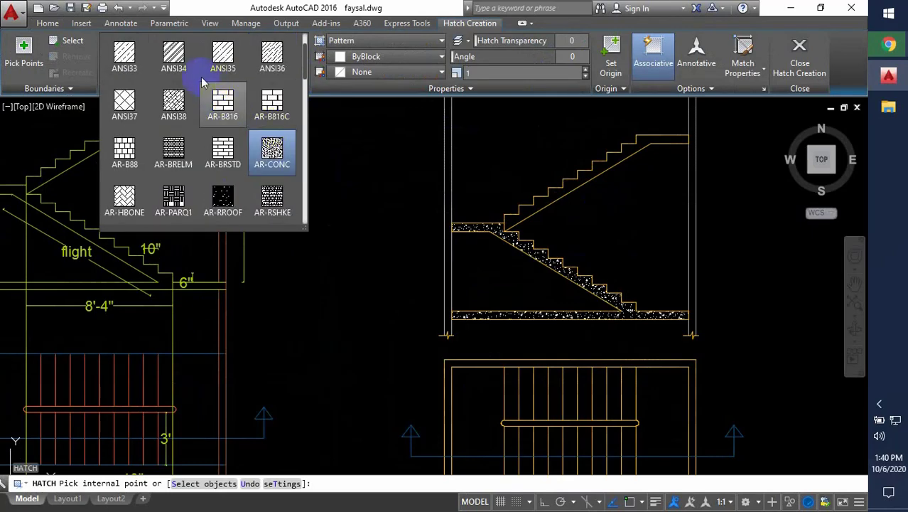
pyautogui.scroll(1, 192, 71)
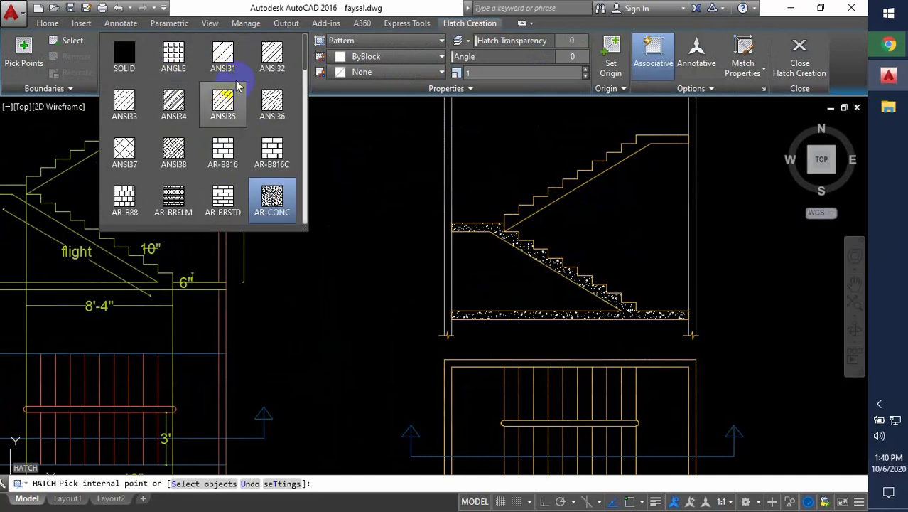
pyautogui.click(273, 56)
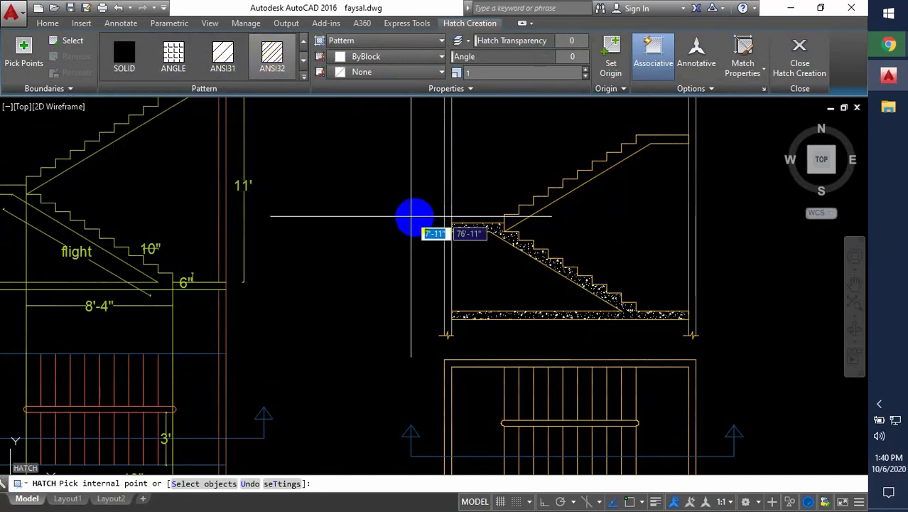
pyautogui.click(447, 238)
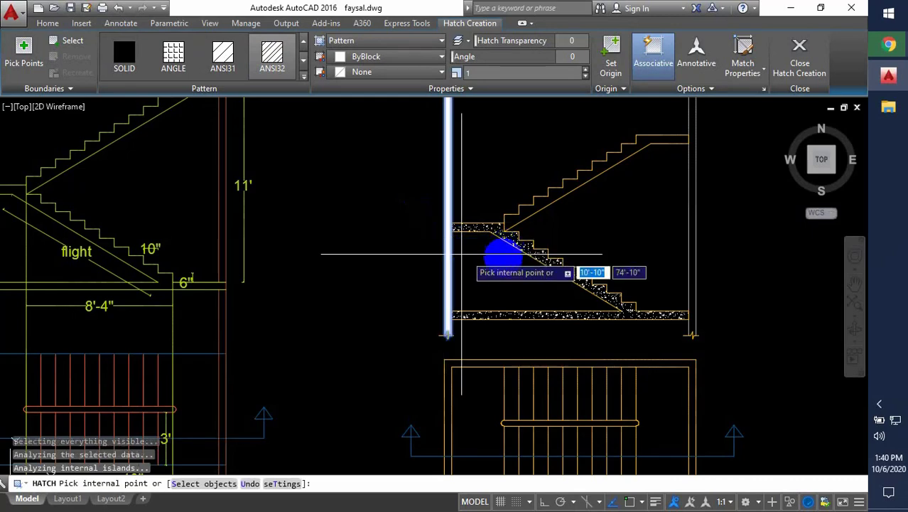
pyautogui.moveTo(515, 249); pyautogui.dragTo(459, 312, button='middle')
pyautogui.scroll(2, 640, 238)
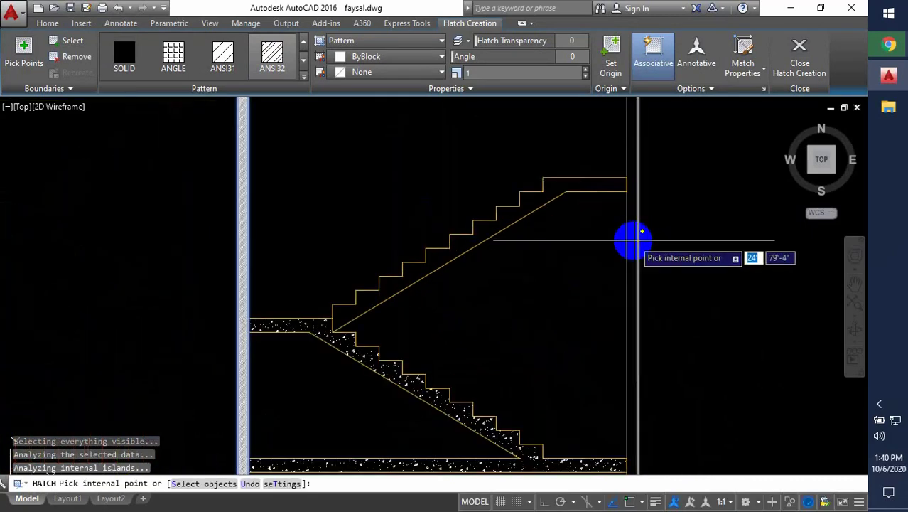
pyautogui.click(572, 284)
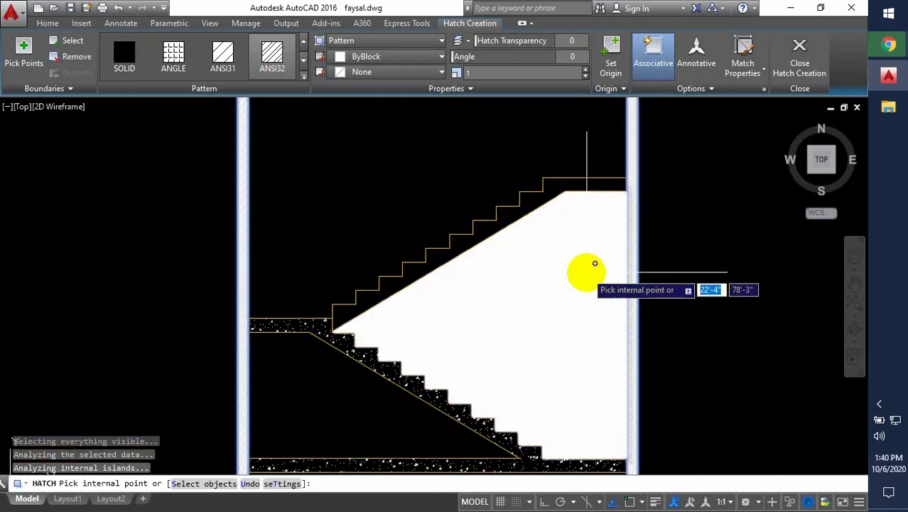
# Set the side walls' hatch scale to 8 and finish the hatch
pyautogui.scroll(4, 622, 199)
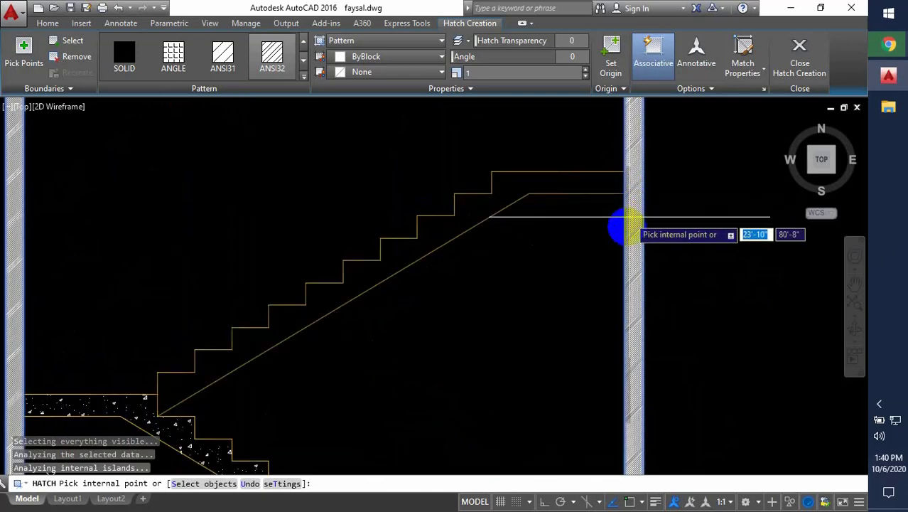
pyautogui.scroll(3, 640, 267)
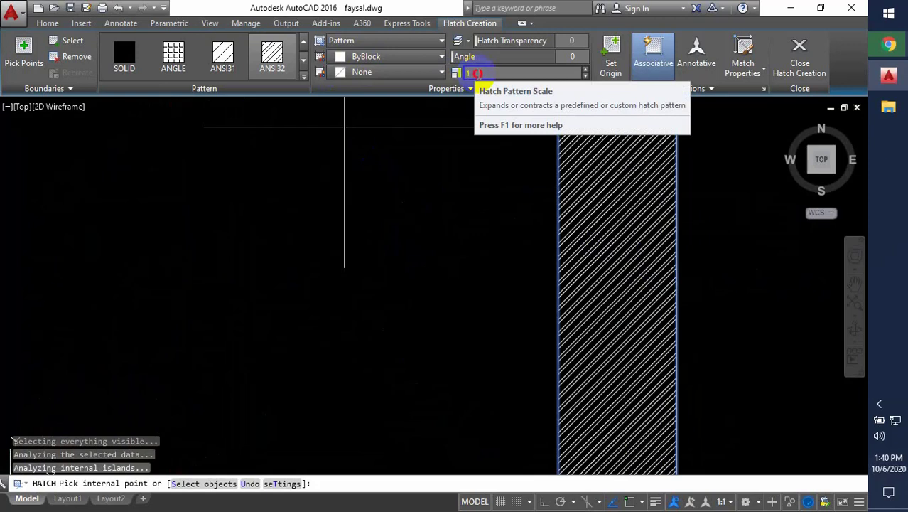
pyautogui.click(475, 74)
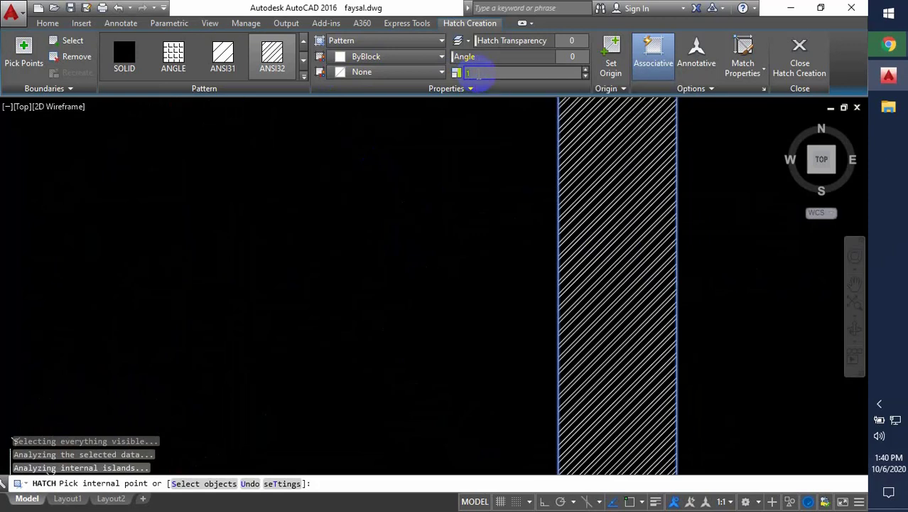
pyautogui.press('Return')
pyautogui.scroll(-7, 554, 270)
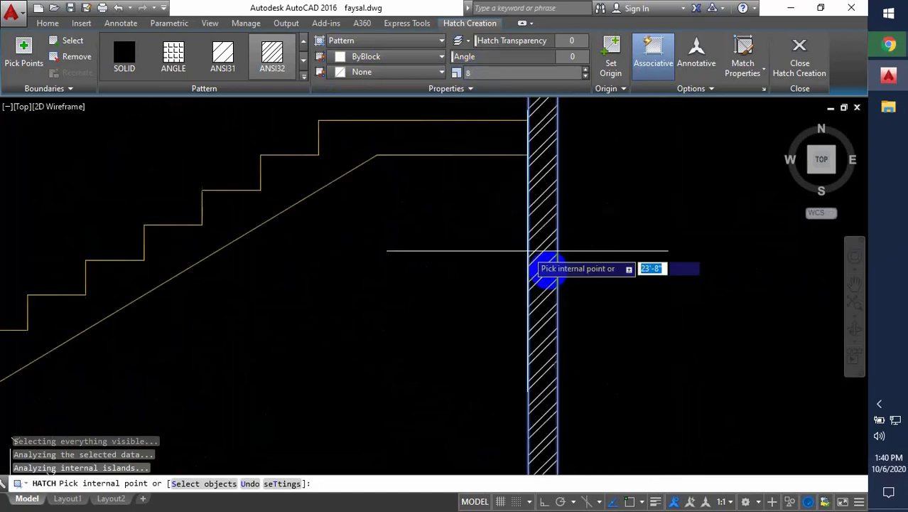
pyautogui.moveTo(588, 332); pyautogui.dragTo(572, 284, button='middle')
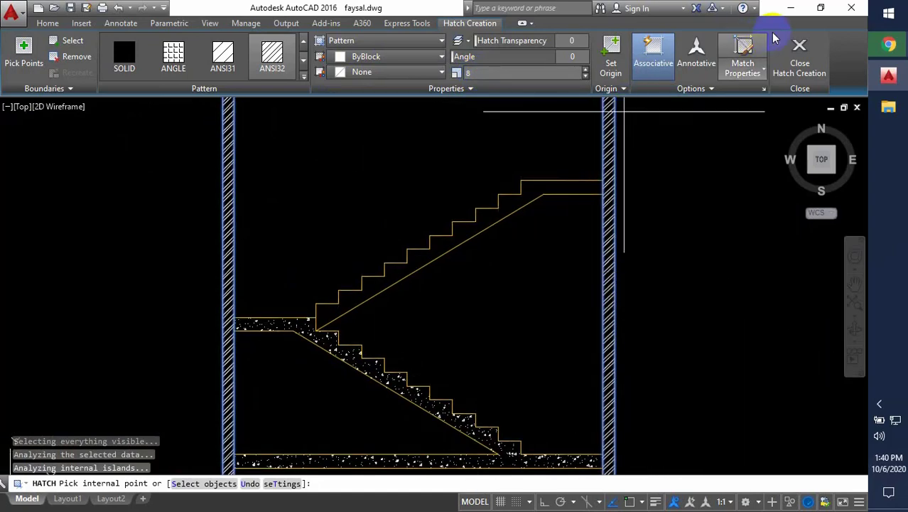
pyautogui.click(796, 50)
pyautogui.scroll(-6, 613, 310)
pyautogui.scroll(4, 580, 359)
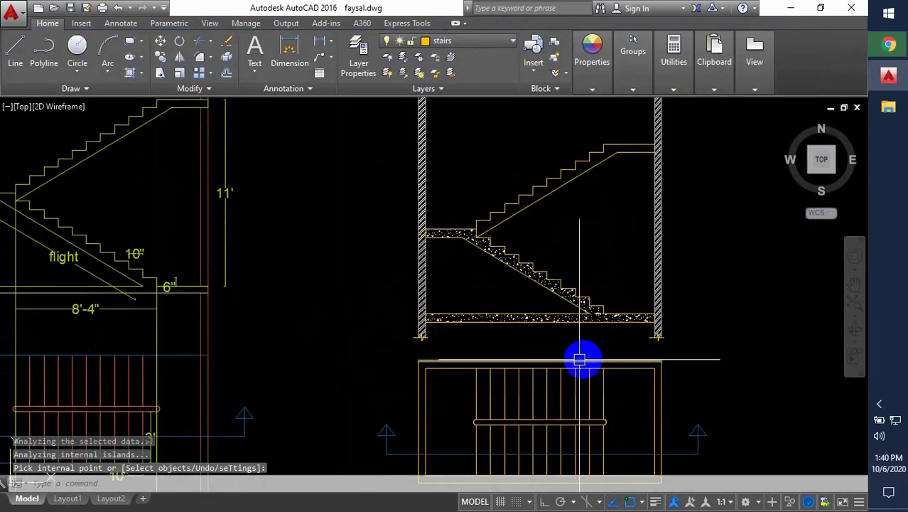
# Add a vertical linear dimension from the upper landing's top to the floor slab's top, just inside the right wall
pyautogui.moveTo(623, 247)
pyautogui.mouseDown(button='middle')
pyautogui.moveTo(557, 325)
pyautogui.moveTo(552, 283)
pyautogui.mouseUp(button='middle')
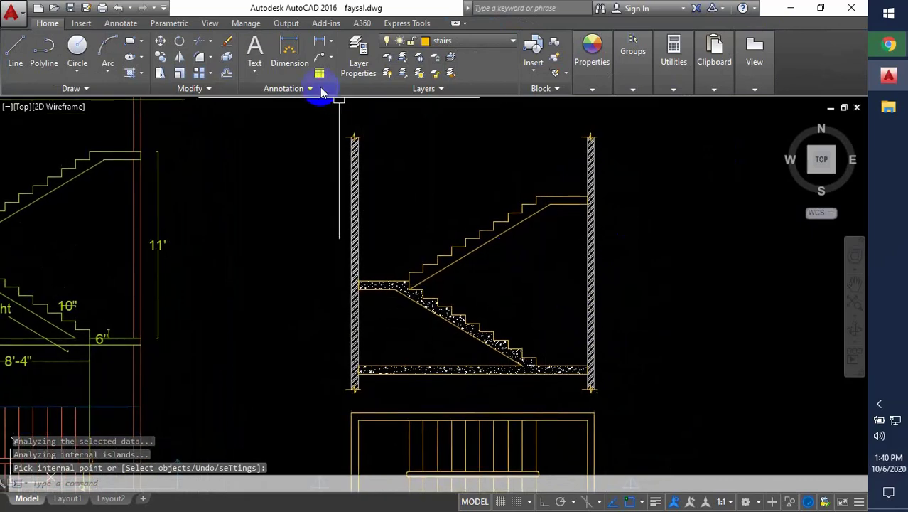
pyautogui.click(319, 48)
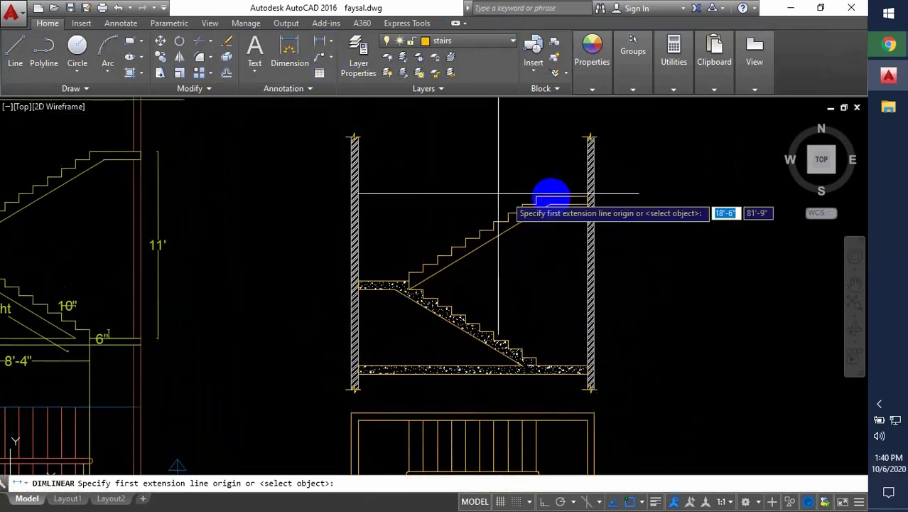
pyautogui.scroll(4, 584, 192)
pyautogui.click(584, 194)
pyautogui.scroll(-5, 580, 206)
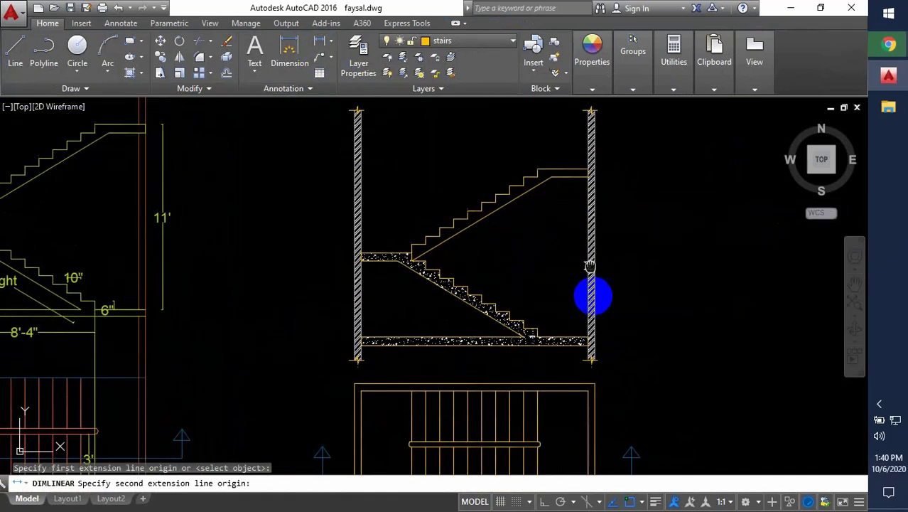
pyautogui.scroll(5, 590, 341)
pyautogui.click(590, 341)
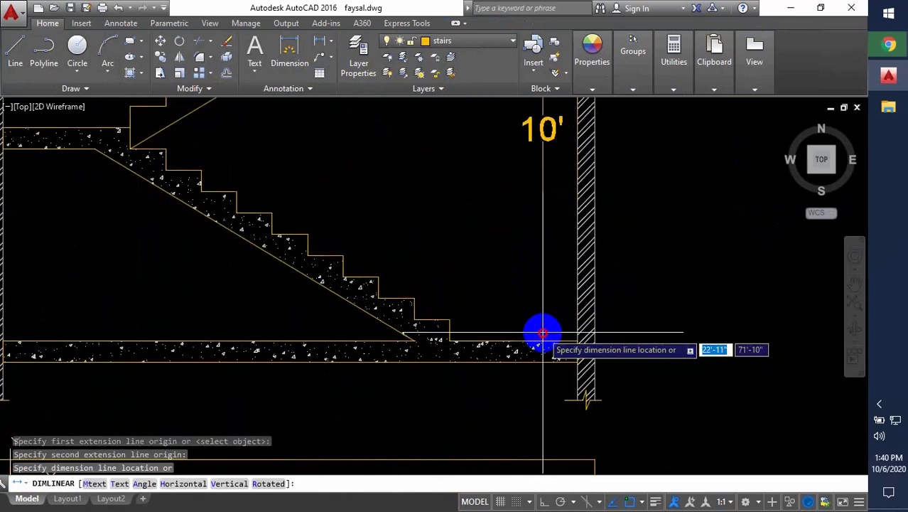
pyautogui.click(541, 330)
# Compare the new section's height and stair layout with the original dimensioned section
pyautogui.scroll(-5, 590, 328)
pyautogui.scroll(-2, 593, 325)
pyautogui.scroll(2, 568, 288)
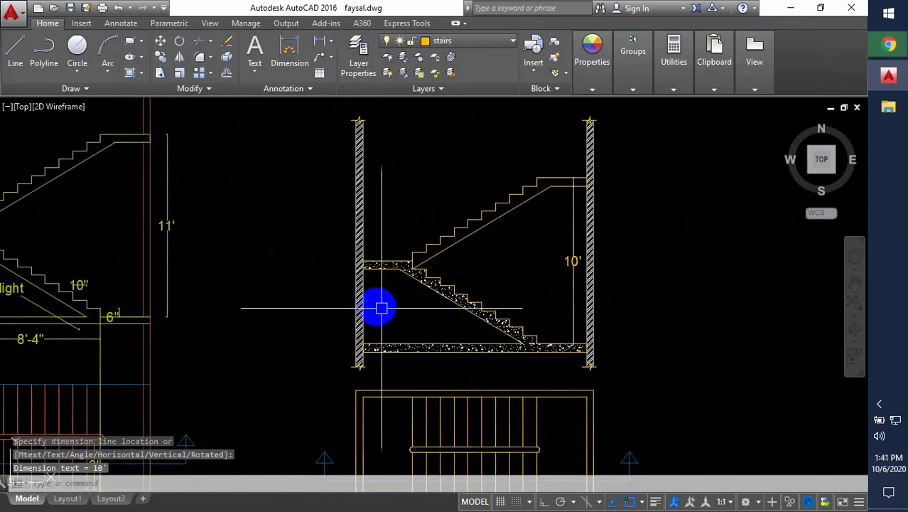
pyautogui.scroll(2, 378, 306)
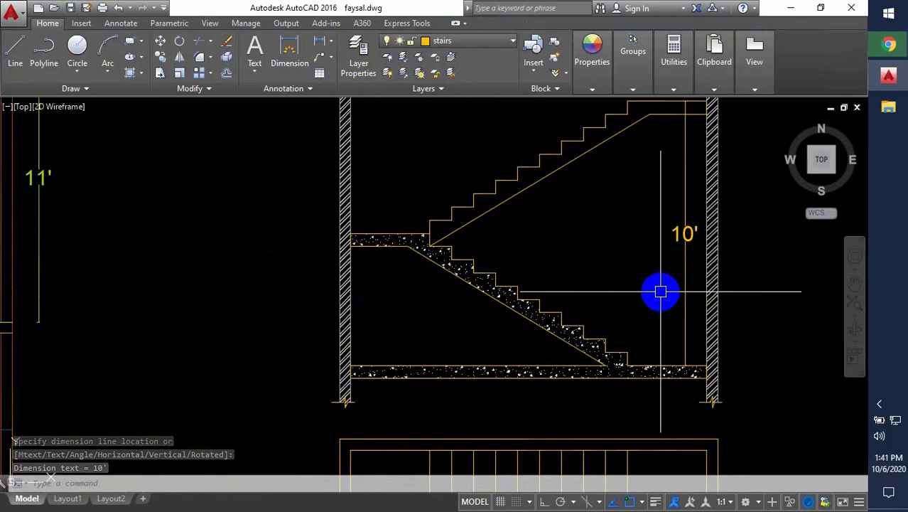
pyautogui.scroll(-2, 669, 290)
pyautogui.scroll(2, 311, 285)
pyautogui.scroll(-1, 445, 284)
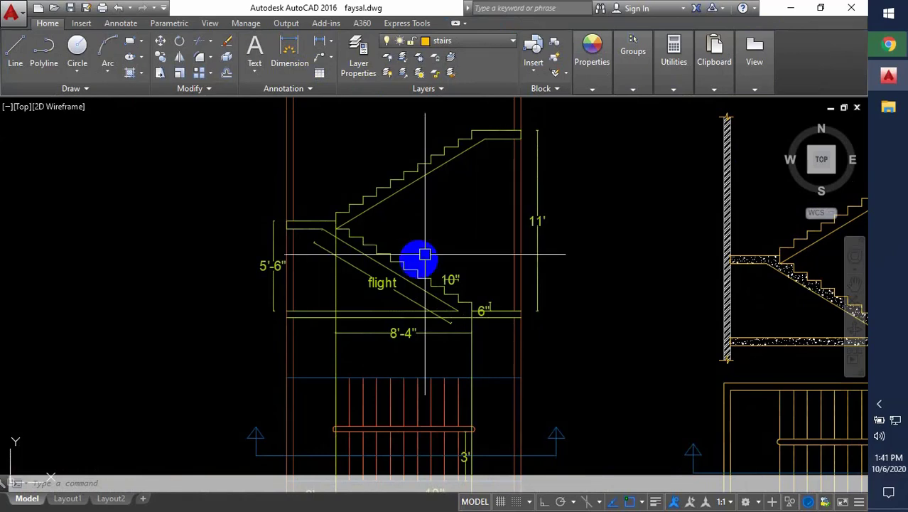
pyautogui.scroll(-3, 506, 304)
pyautogui.scroll(4, 604, 256)
pyautogui.moveTo(566, 307); pyautogui.dragTo(570, 245, button='middle')
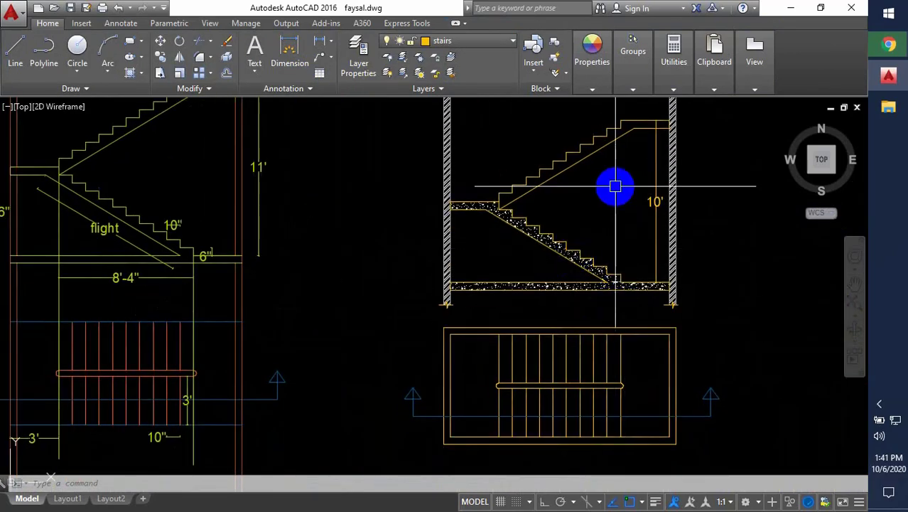